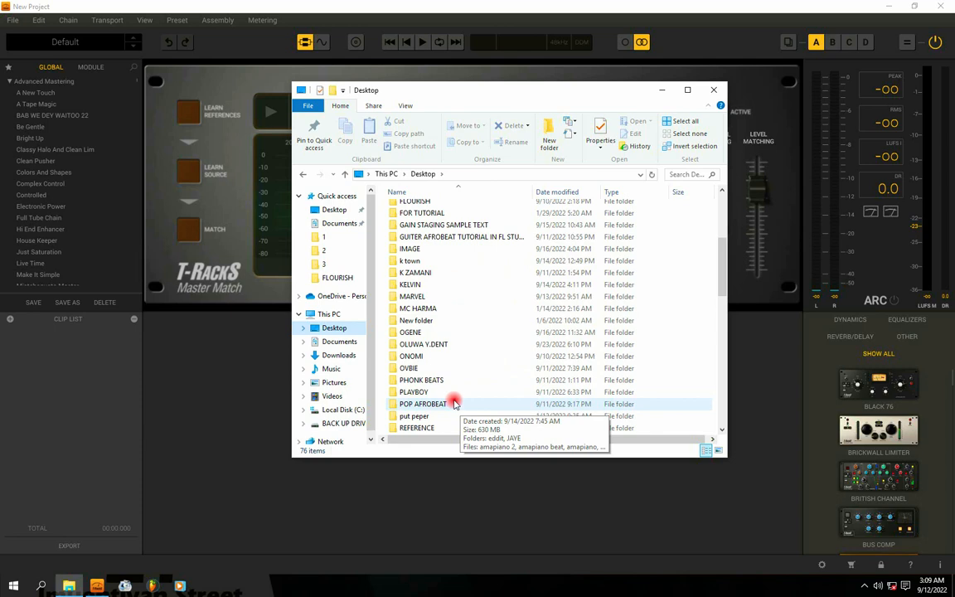
Load the audio file VOCAL MIXED 22 from the desktop's OVBIE folder into the project's clip list
double_click(408, 368)
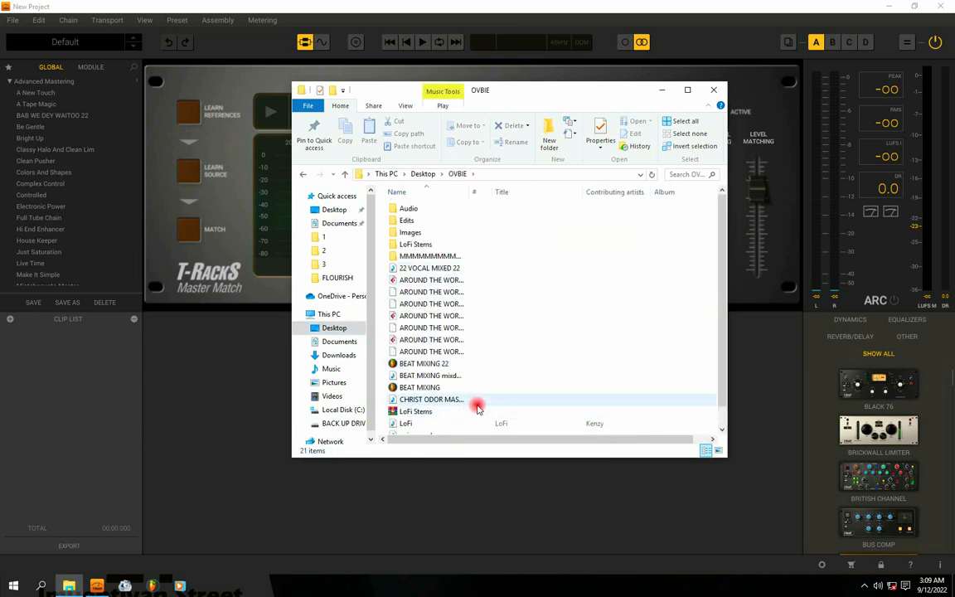
scroll(478, 406, "down", 1)
left_click_drag(501, 92, 796, 90)
left_click(705, 424)
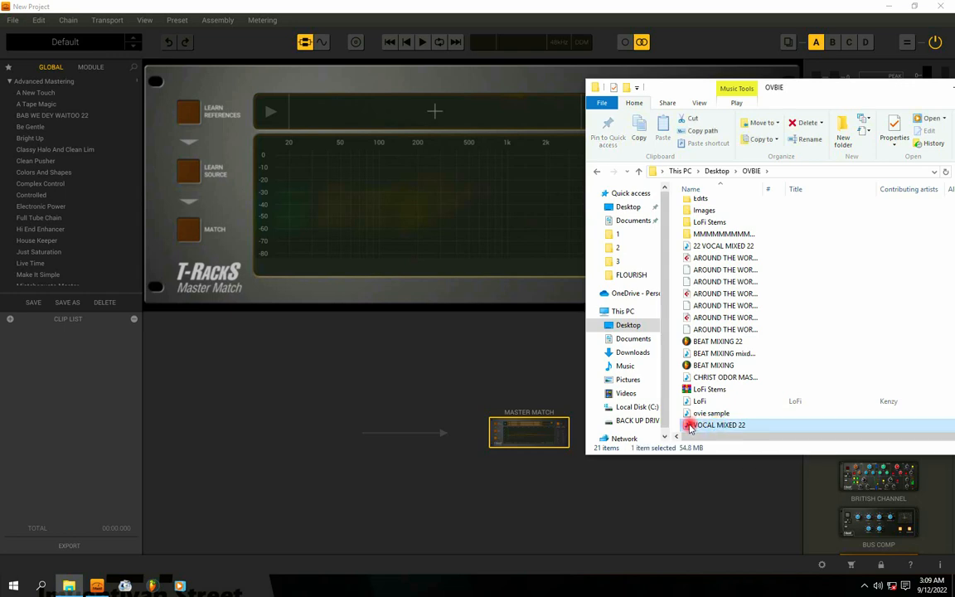
left_click_drag(690, 427, 362, 433)
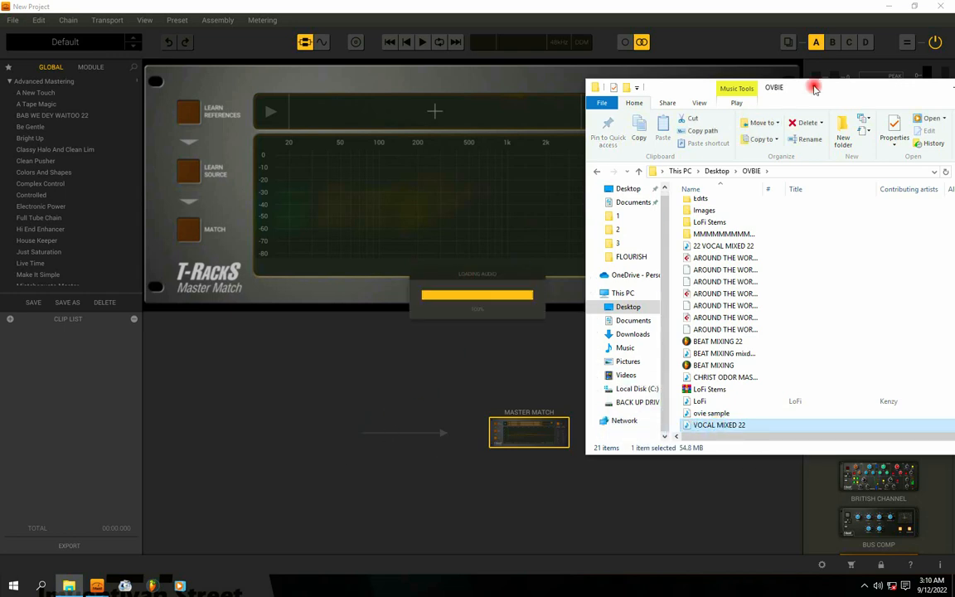
left_click_drag(816, 87, 655, 93)
left_click(855, 97)
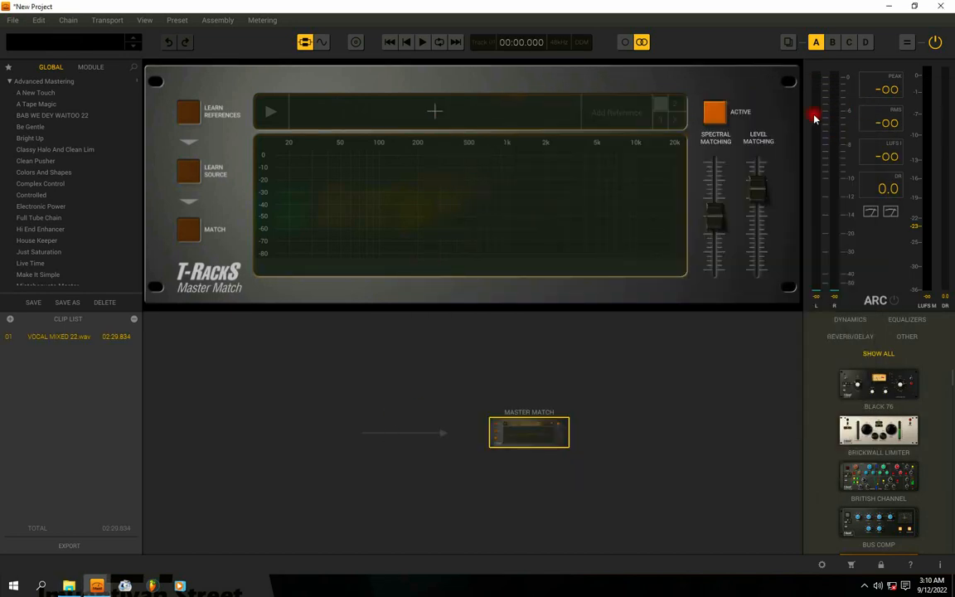
Show the clip's waveform and trim the silence at the start and end of VOCAL MIXED 22
left_click(322, 41)
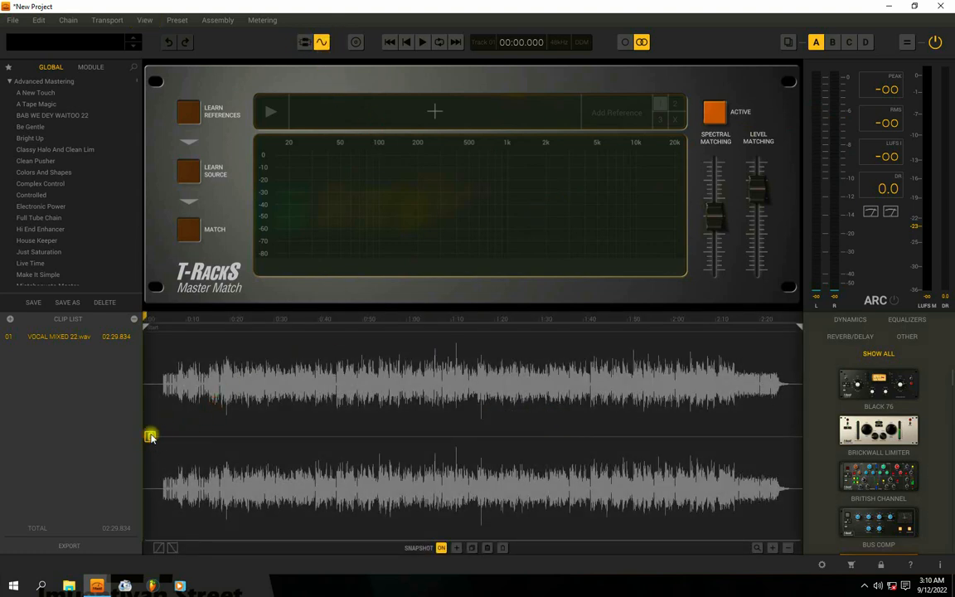
left_click_drag(149, 437, 166, 435)
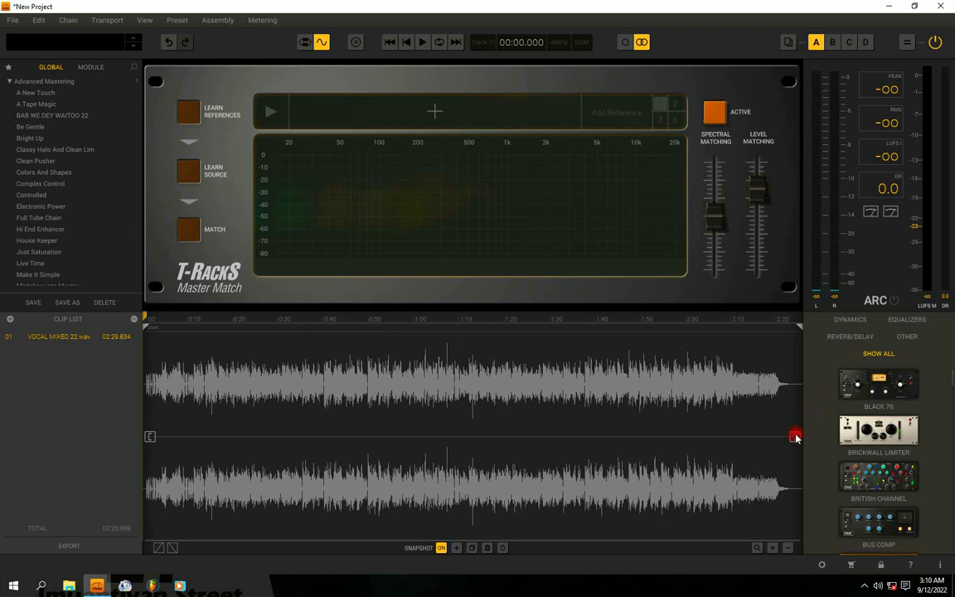
left_click_drag(794, 437, 783, 438)
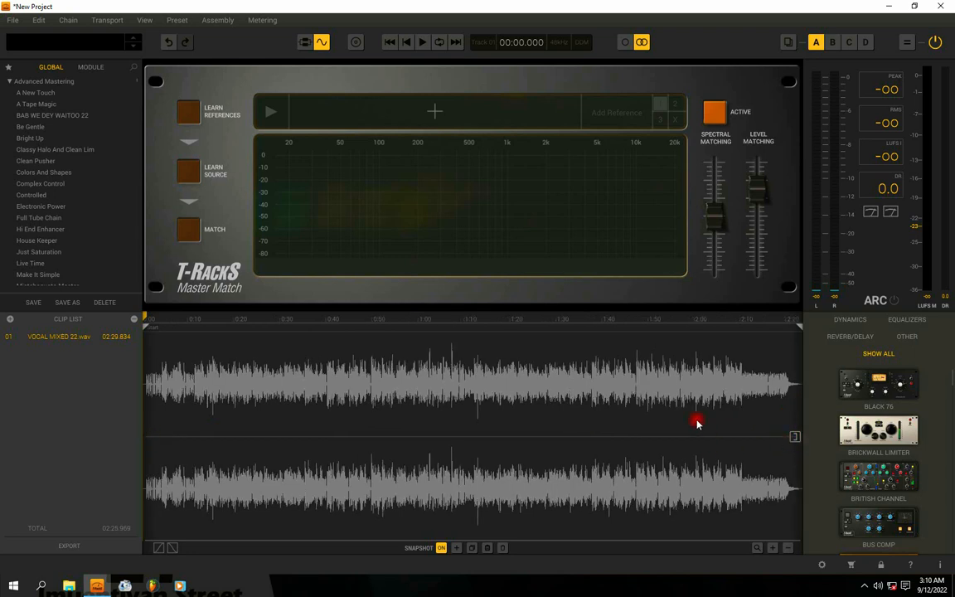
Play the trimmed song from the start and from a point further in to hear the mix, and stop playback
key("space")
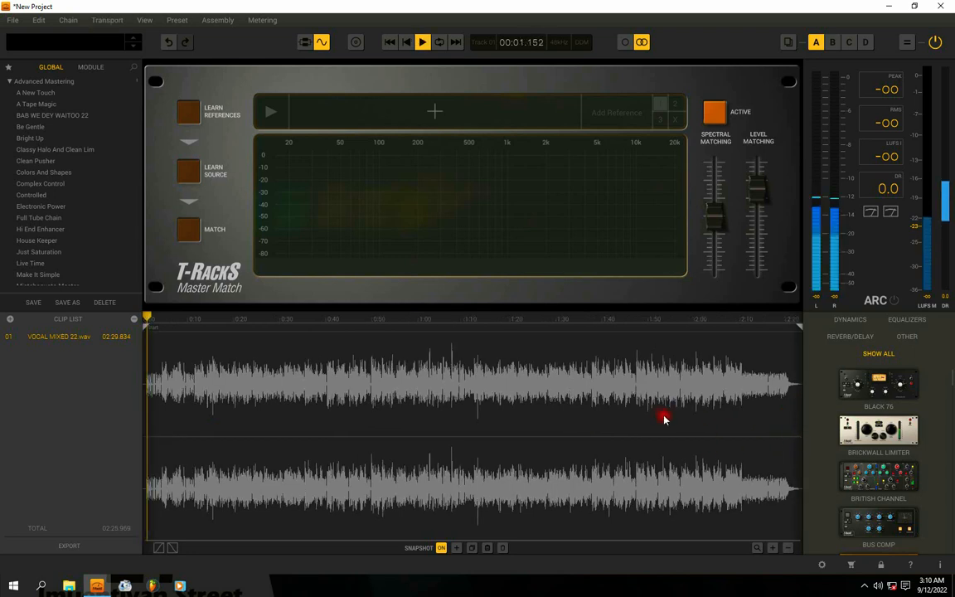
key("space")
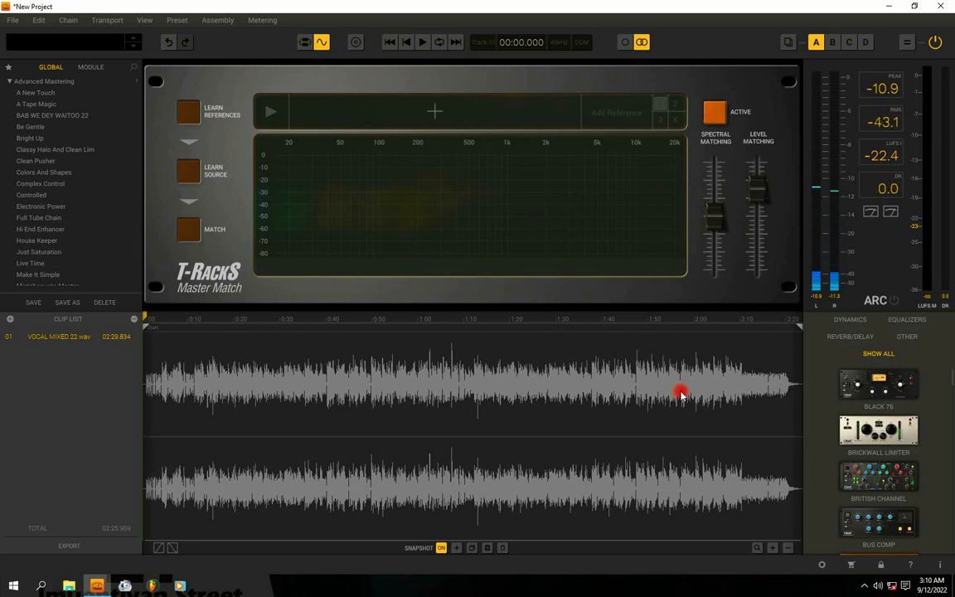
key("space")
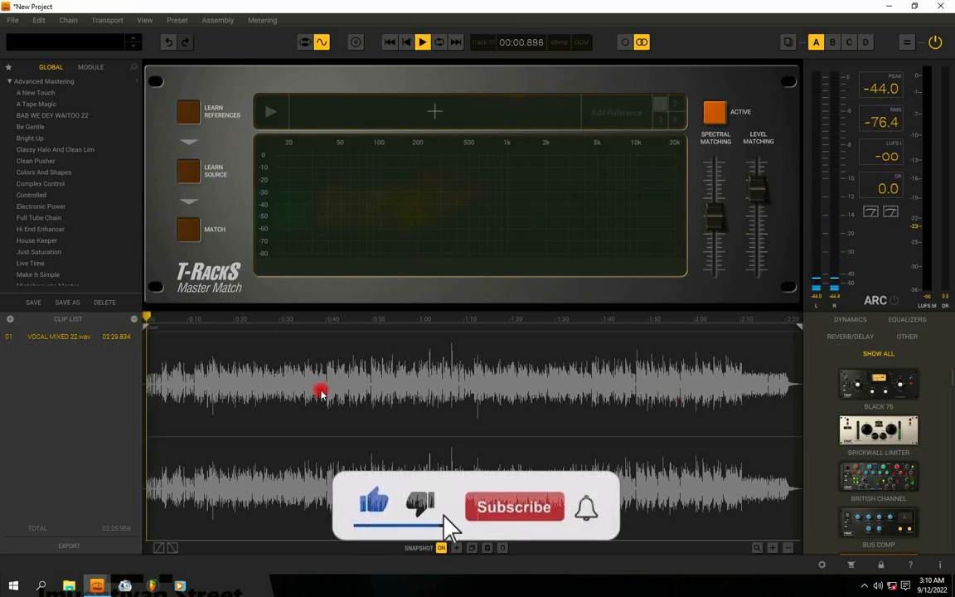
left_click(239, 437)
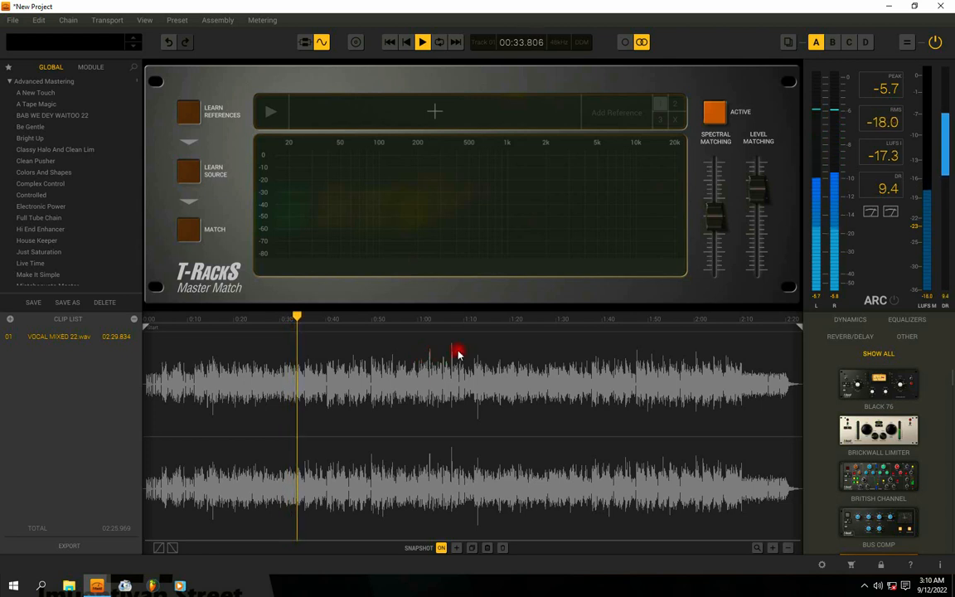
key("space")
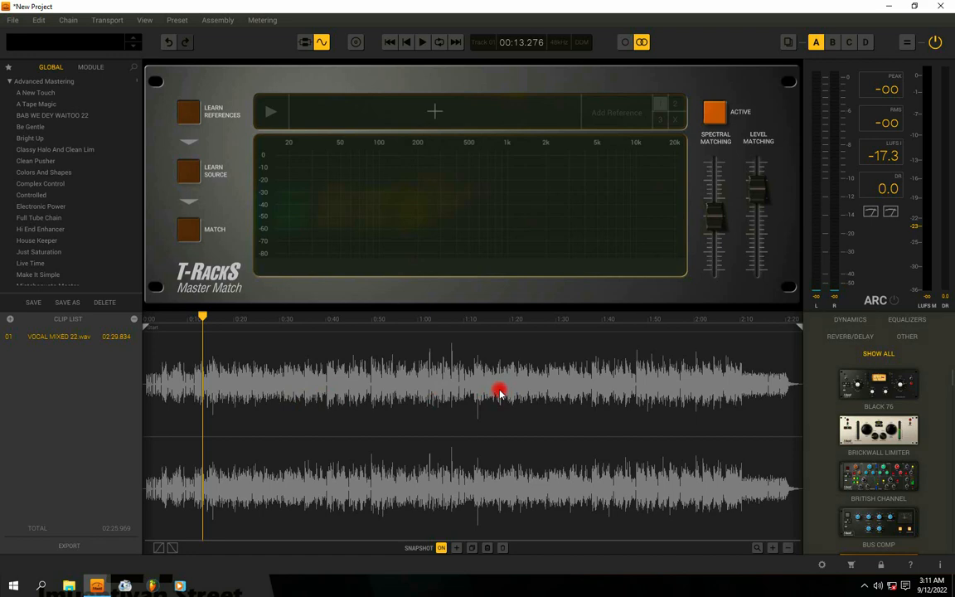
Add the Classic EQ equalizer module to the mastering chain
left_click(907, 321)
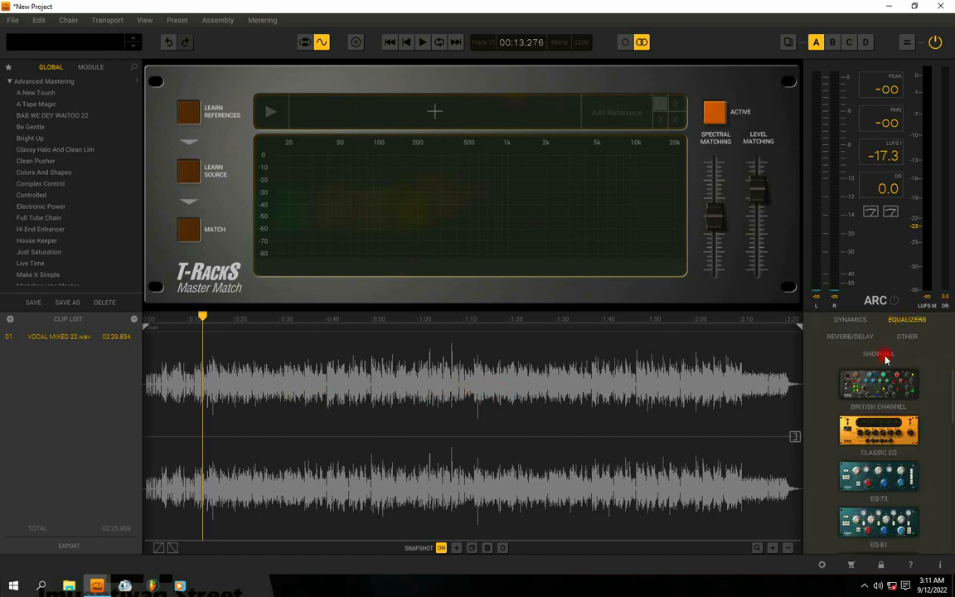
left_click_drag(879, 430, 398, 431)
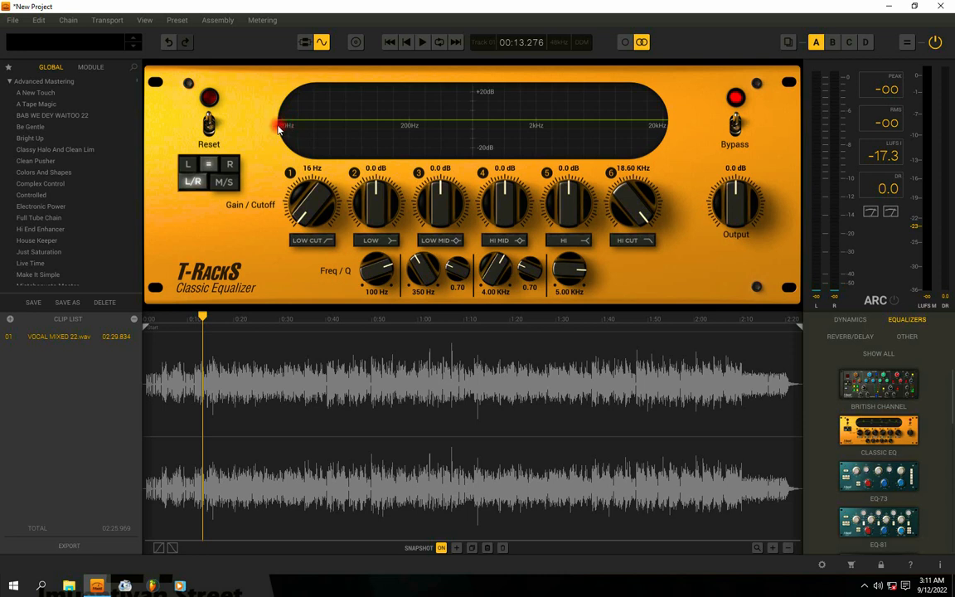
Try the equalizer's low cut with the cutoff raised to 49 Hz, and reset it to 16 Hz and switched off
left_click(307, 240)
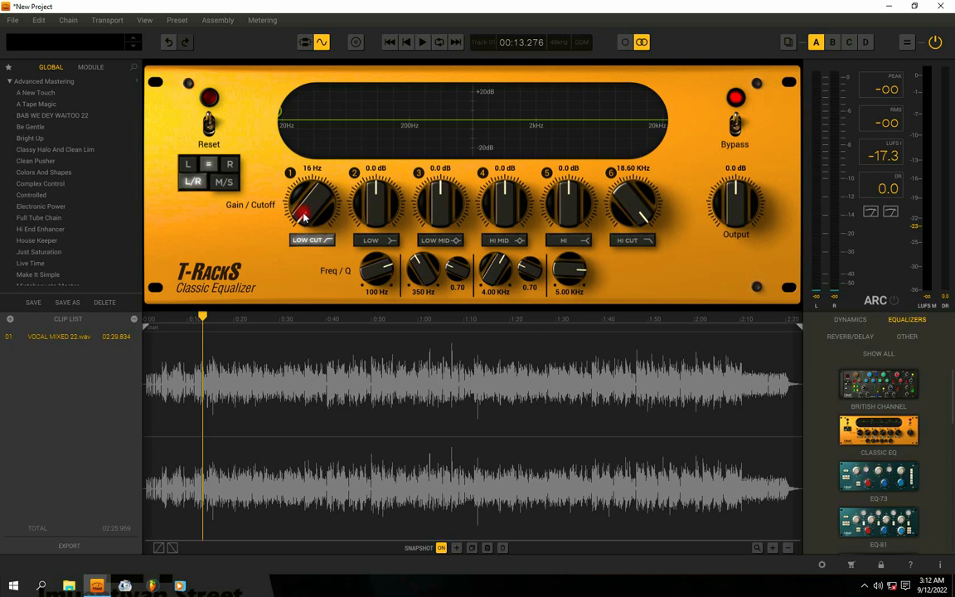
mouse_move(304, 218)
left_mouse_down()
mouse_move(309, 192)
mouse_move(302, 217)
left_mouse_up()
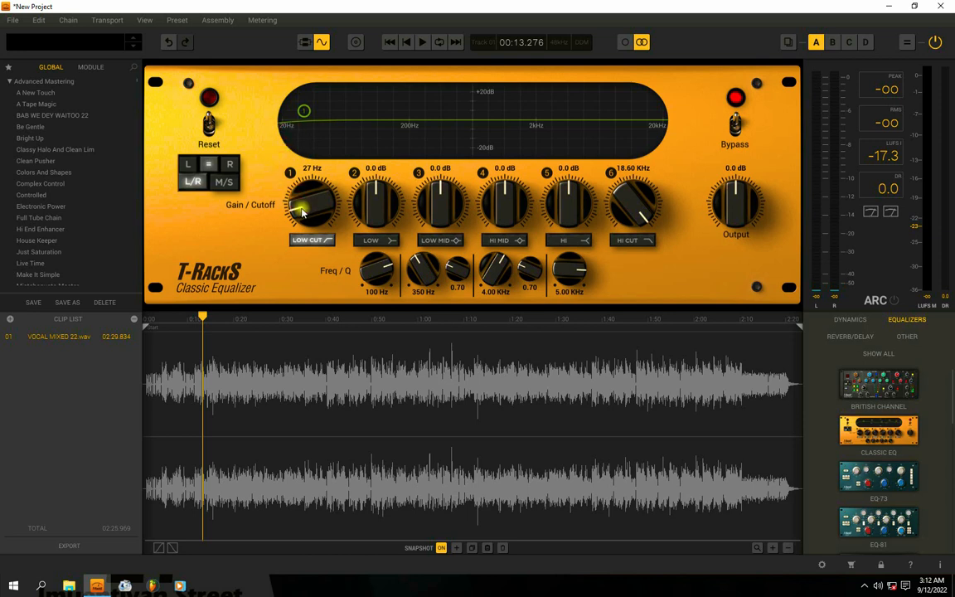
left_click_drag(302, 213, 302, 210)
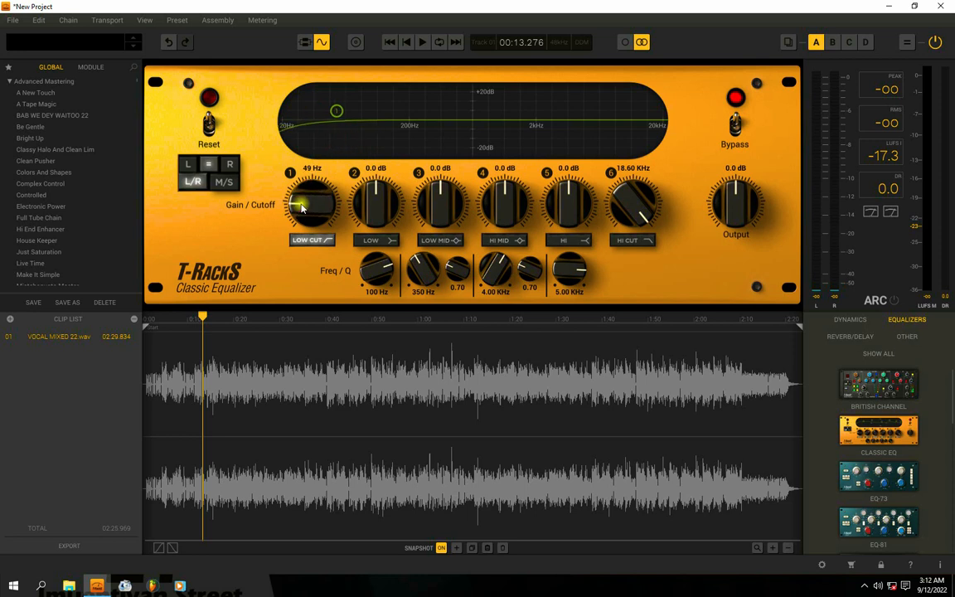
left_click_drag(300, 213, 310, 243)
left_click(308, 240)
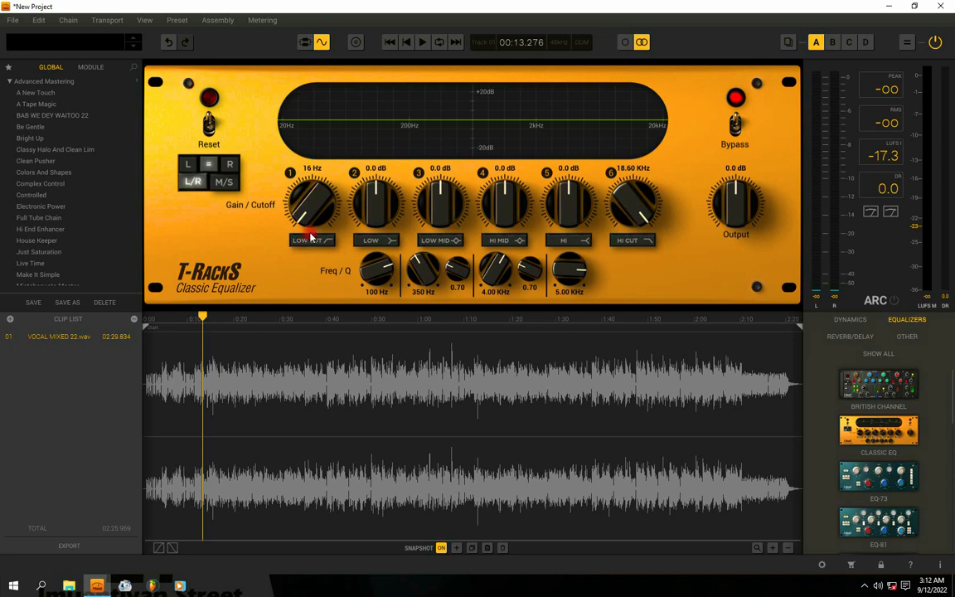
Enable the Classic EQ's low cut during playback, set its cutoff to 48 Hz, and stop the song
key("space")
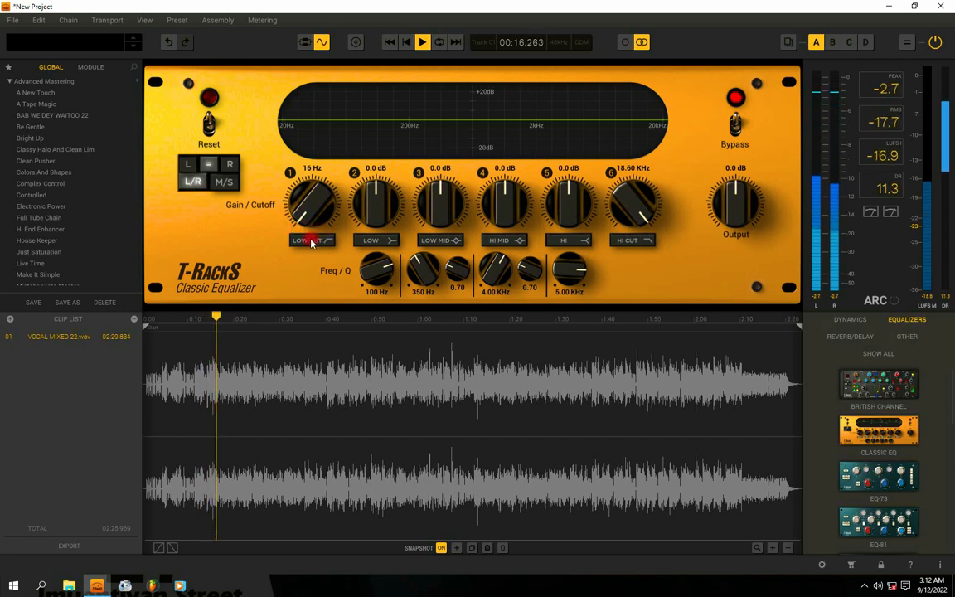
left_click(312, 242)
mouse_move(310, 207)
left_mouse_down()
mouse_move(299, 181)
mouse_move(295, 207)
left_mouse_up()
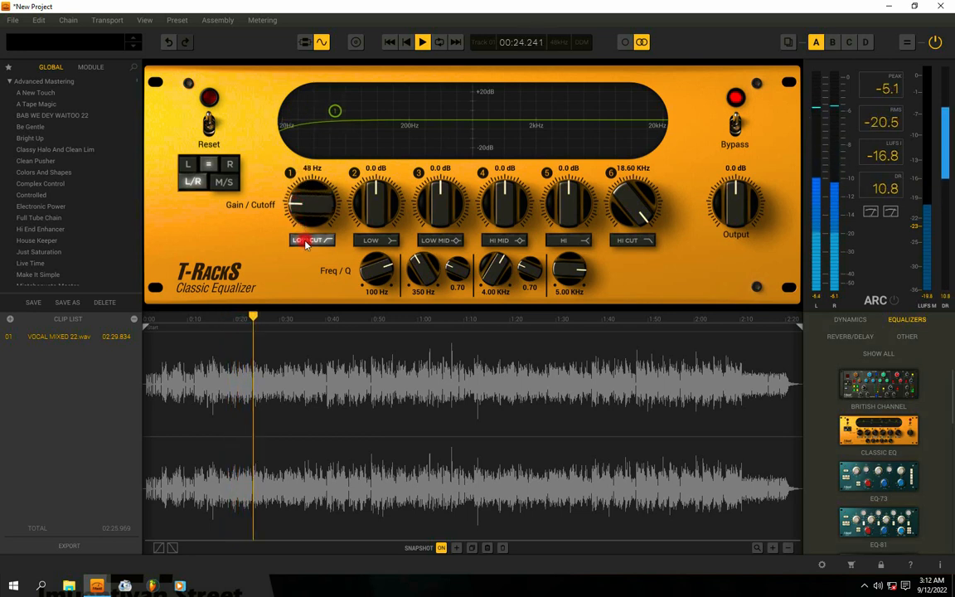
key("space")
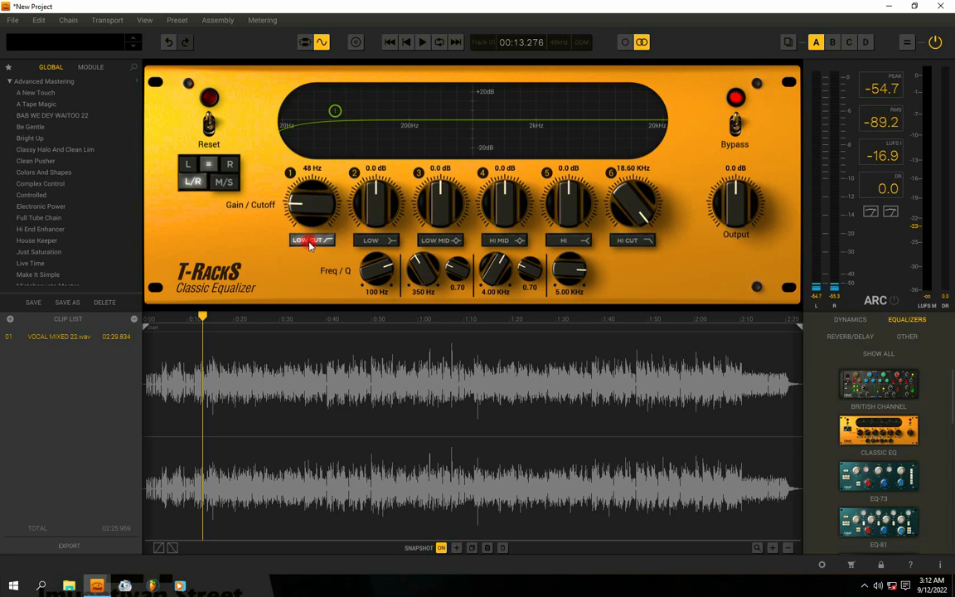
Audition short passages from the same point in the song with the 48 Hz low cut on and off
left_click(311, 242)
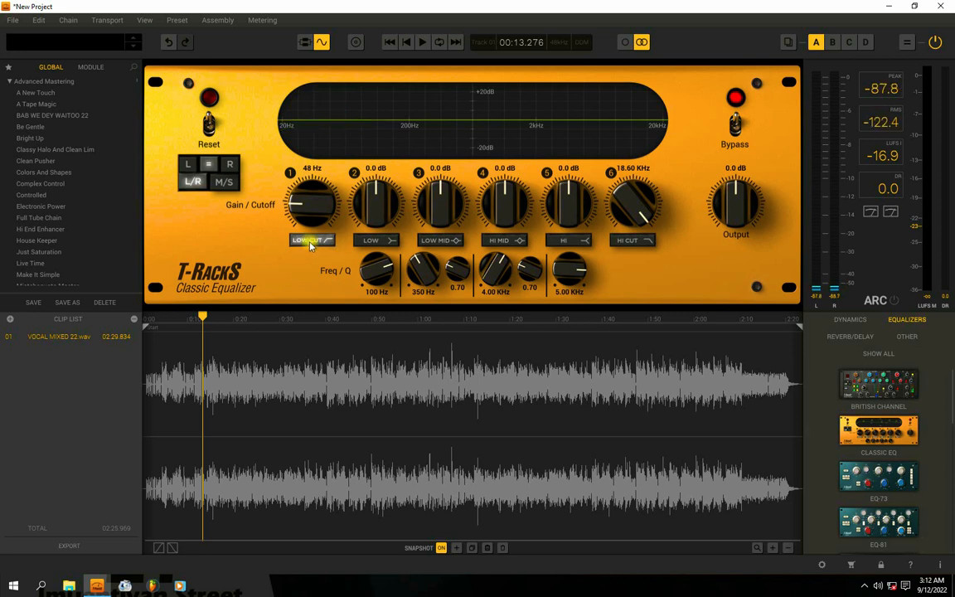
left_click(311, 243)
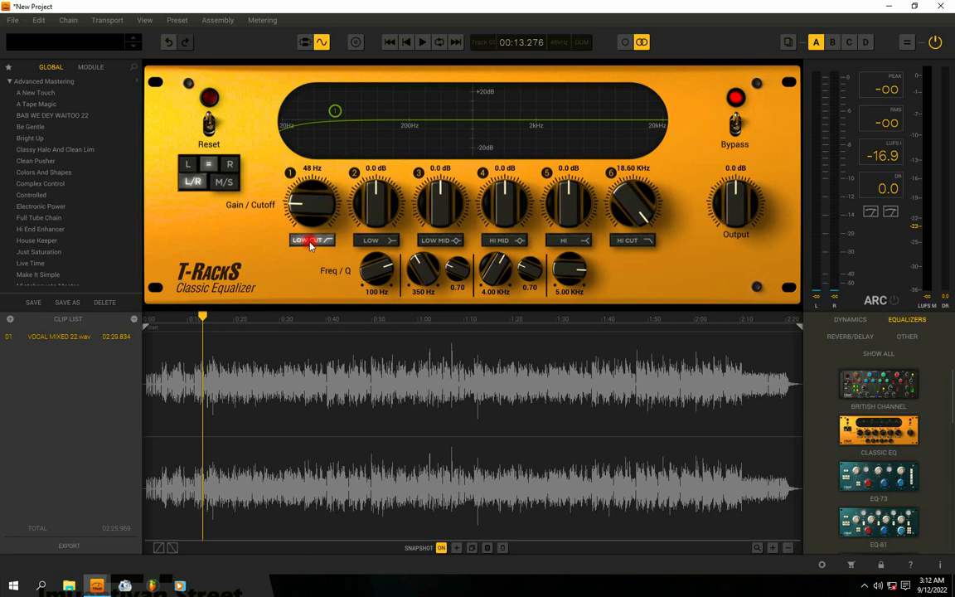
key("space")
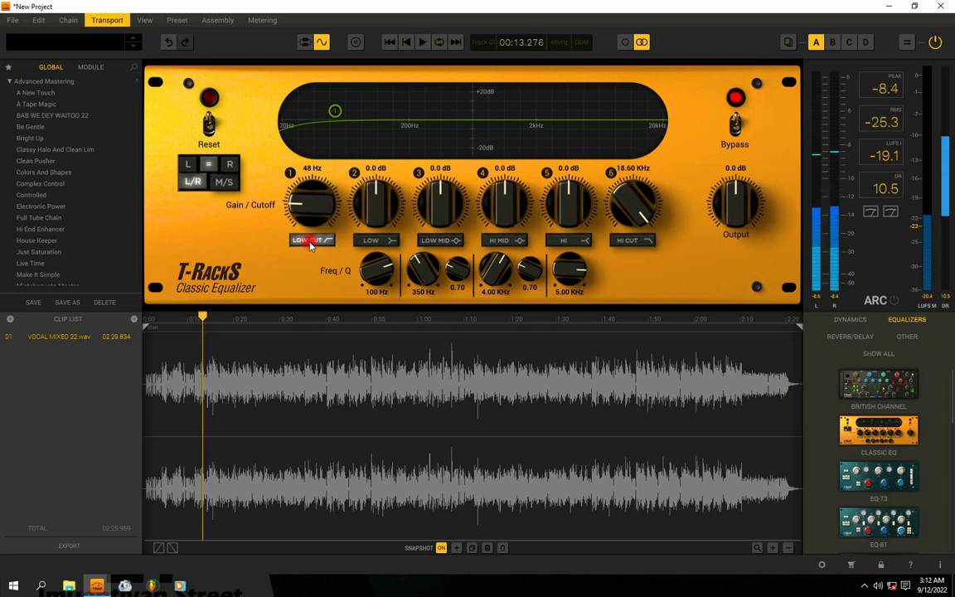
left_click(311, 242)
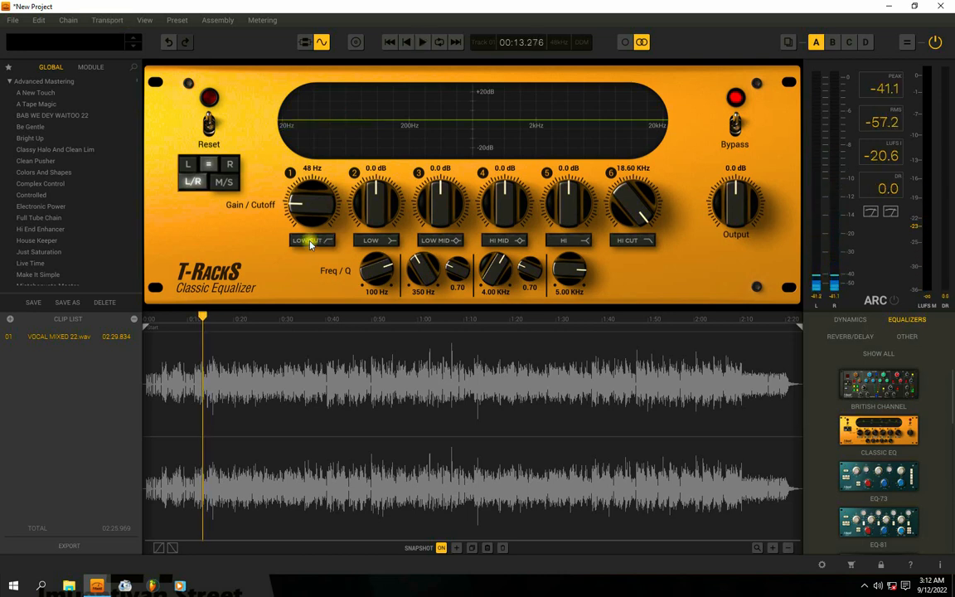
key("space")
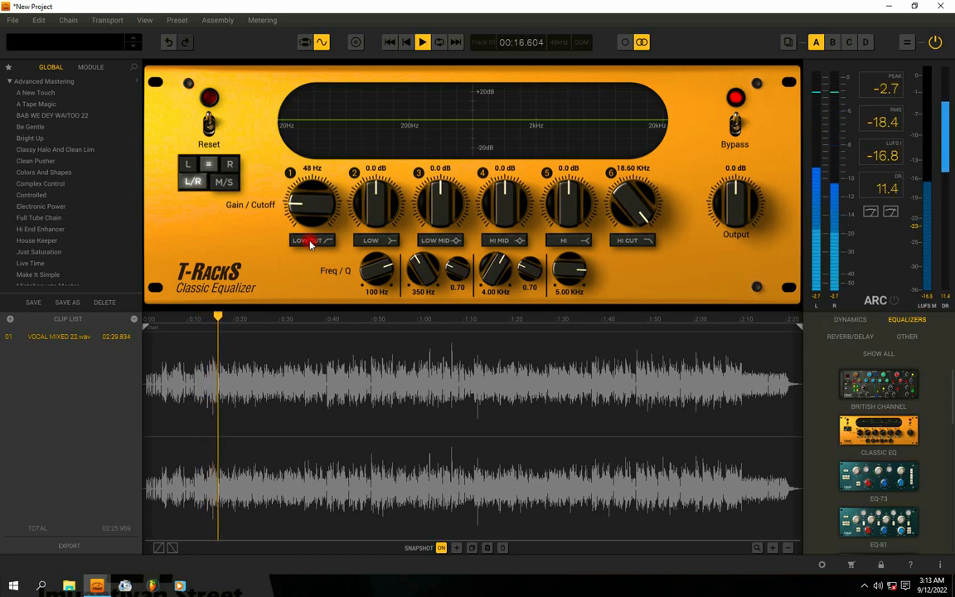
key("space")
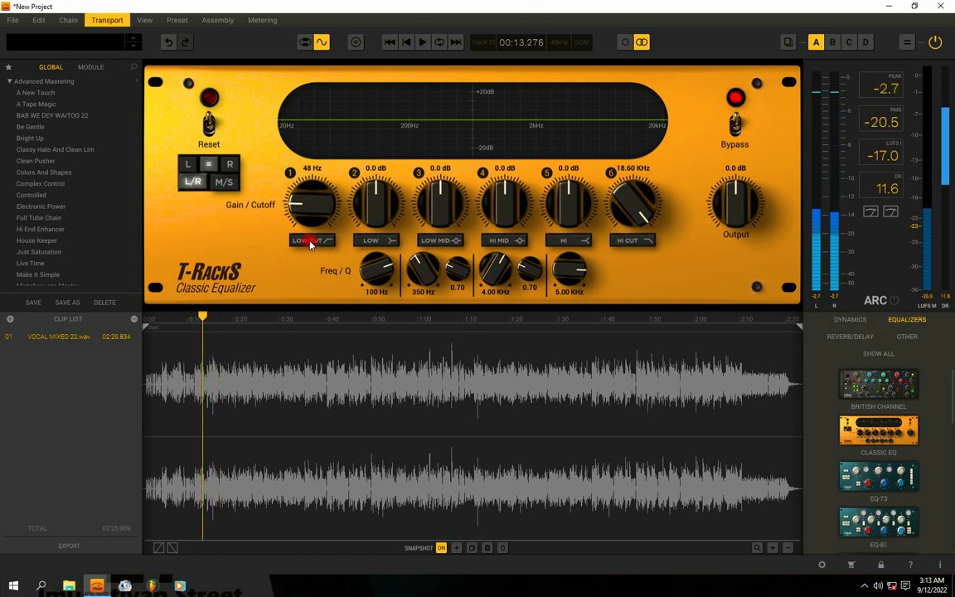
left_click(311, 242)
Compare the low cut on and off during continuous playback, then stop the song and leave the low cut enabled
key("space")
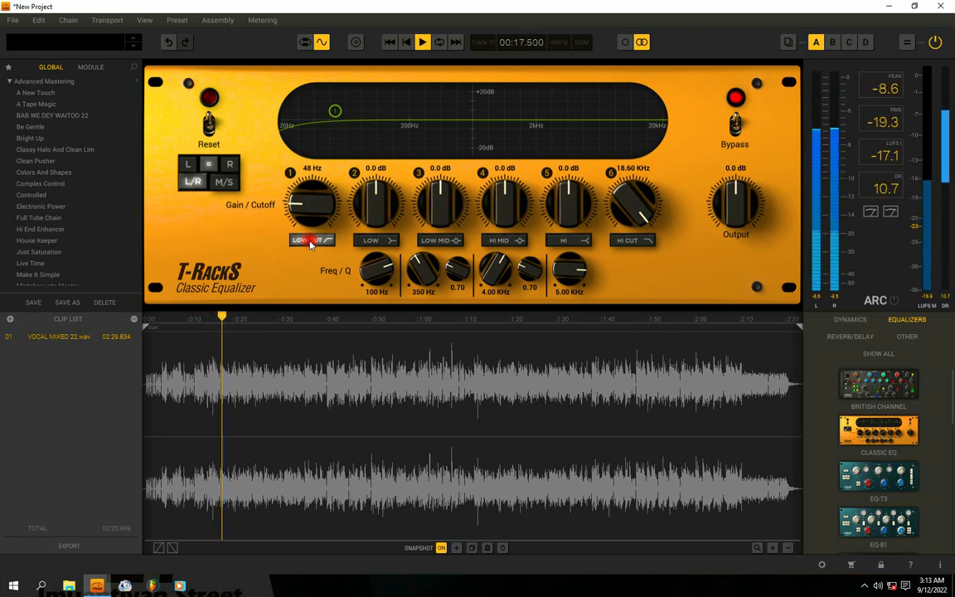
left_click(311, 242)
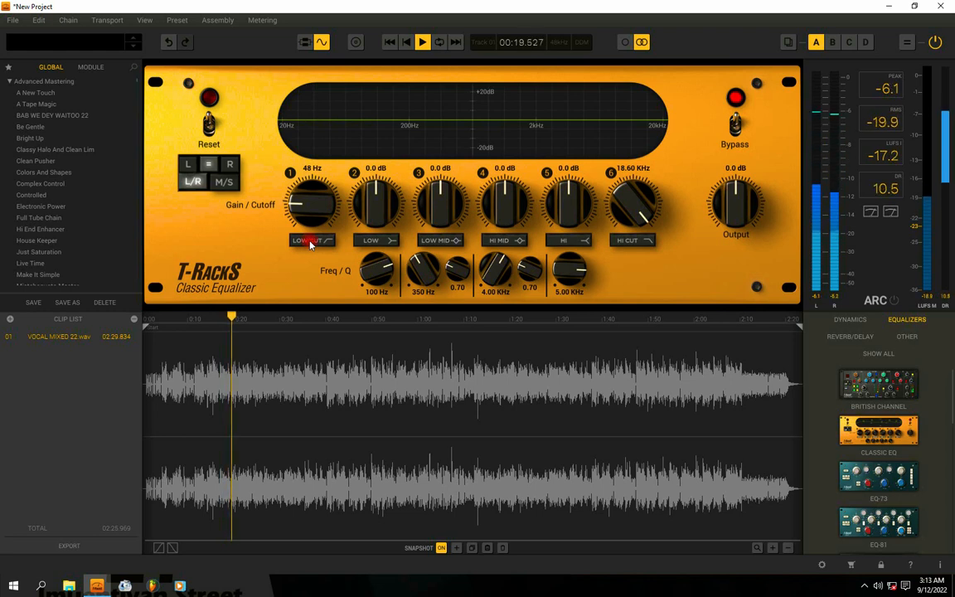
left_click(311, 242)
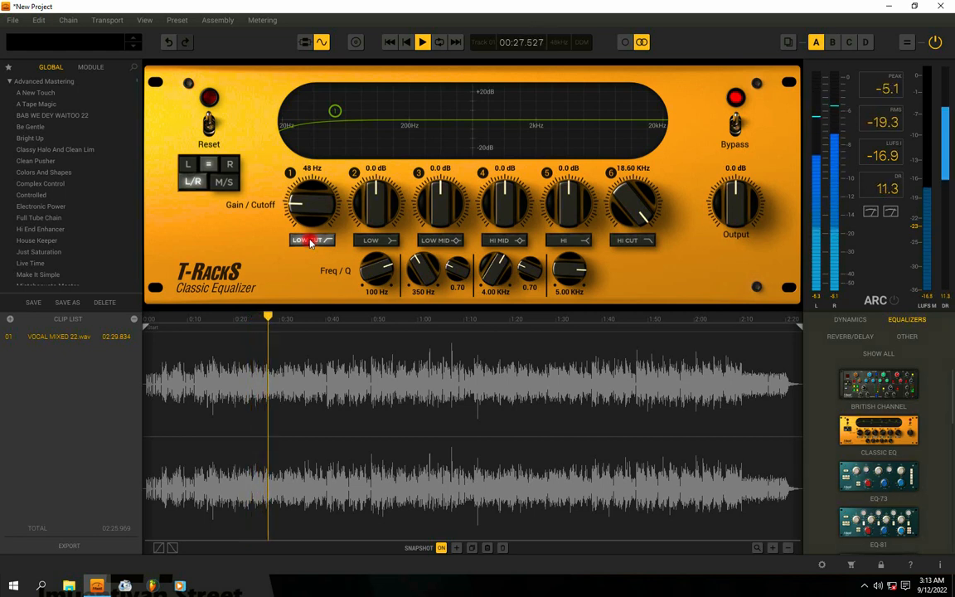
left_click(311, 242)
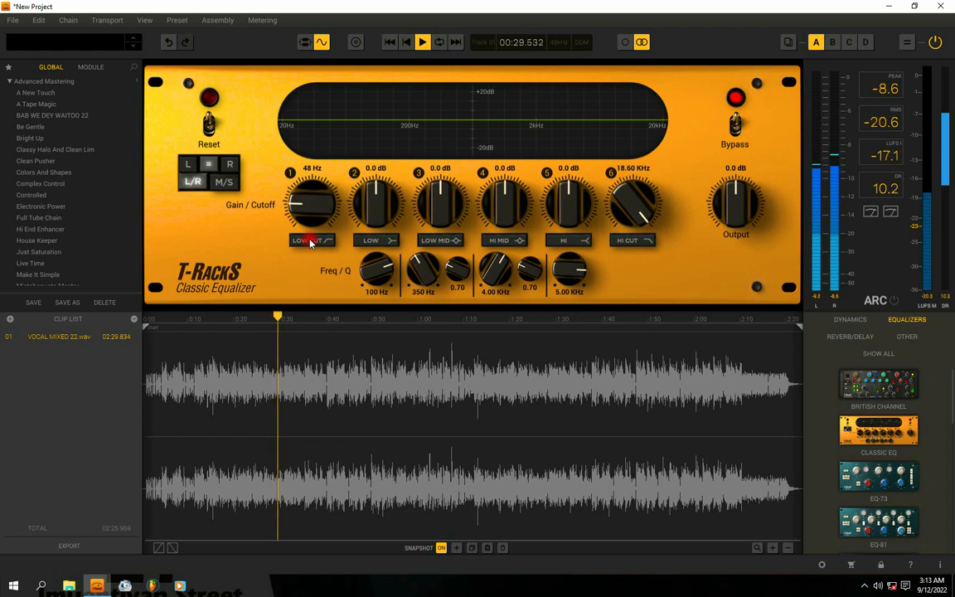
left_click(311, 242)
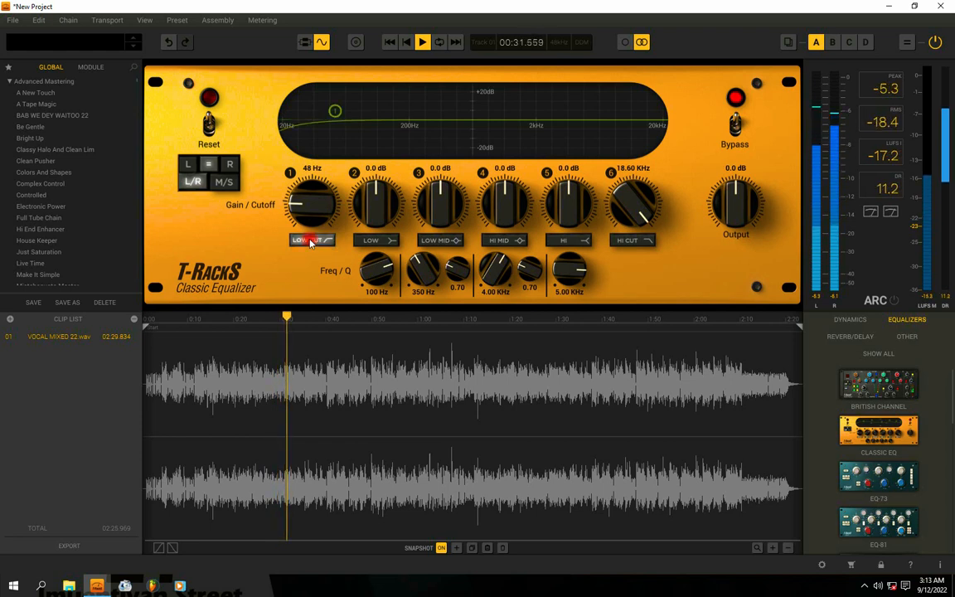
key("space")
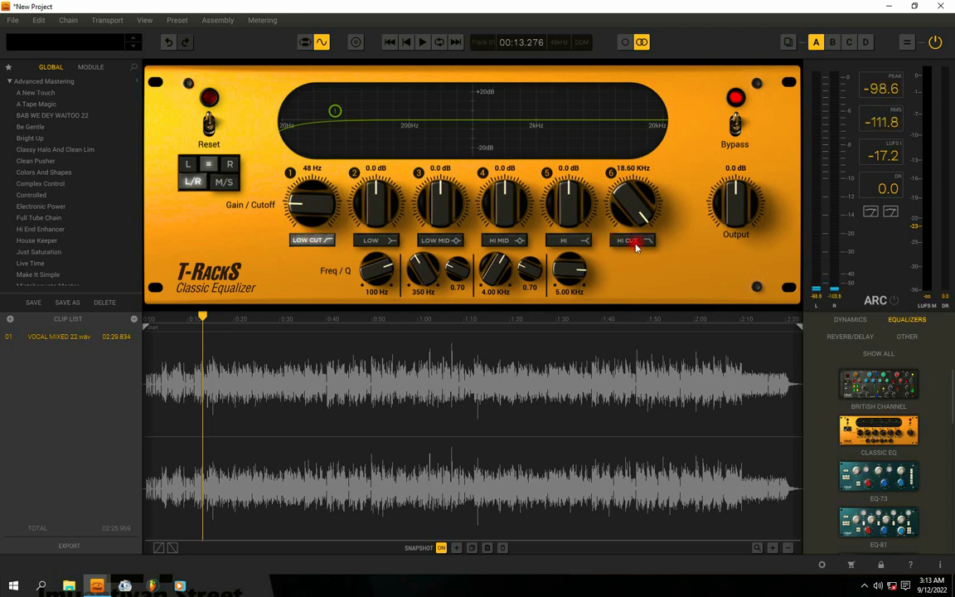
left_click(305, 241)
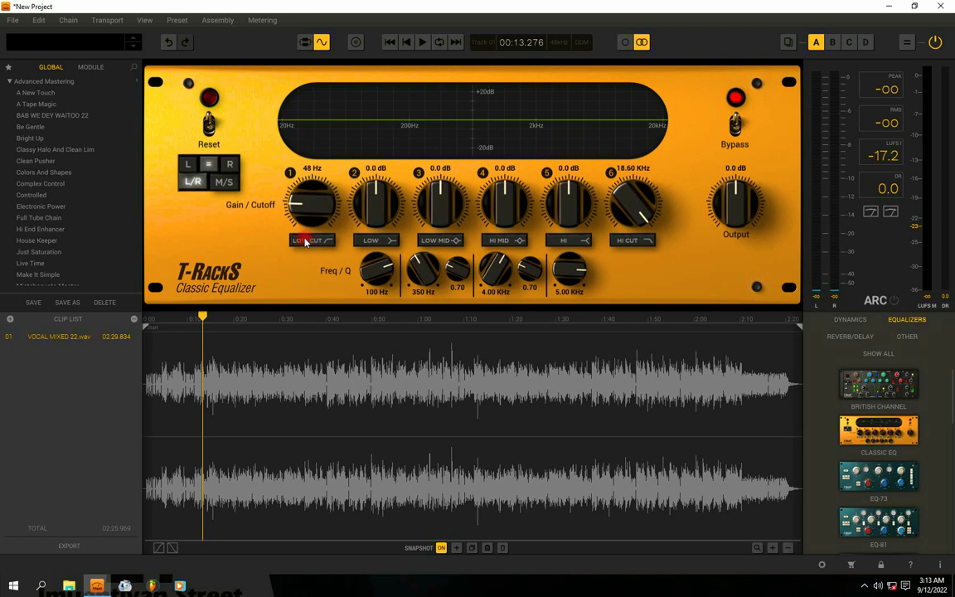
left_click(305, 241)
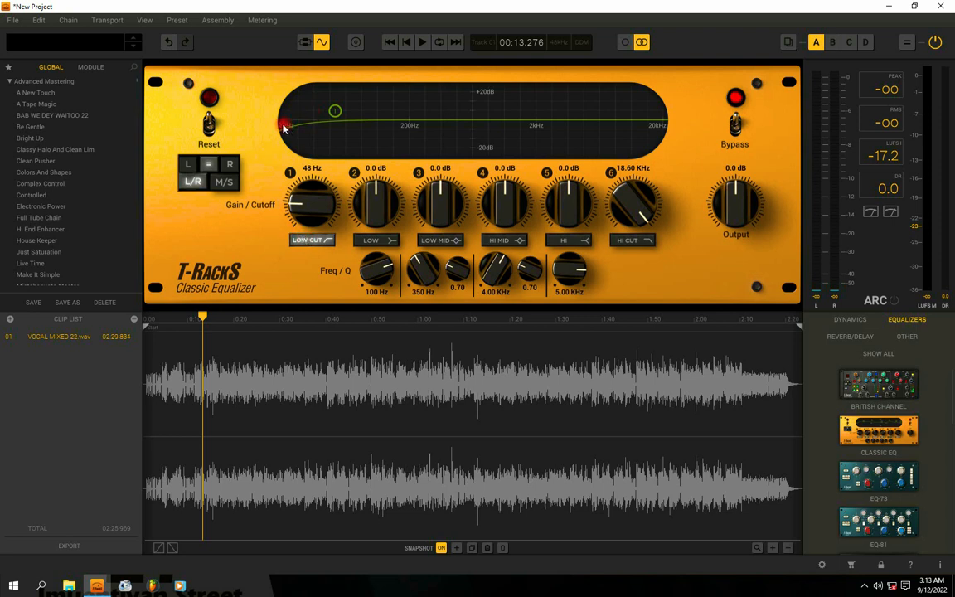
Enable the Classic EQ's high cut at 18.60 kHz, compare it on and off during playback, and stop the song with it enabled
left_click(634, 241)
key("space")
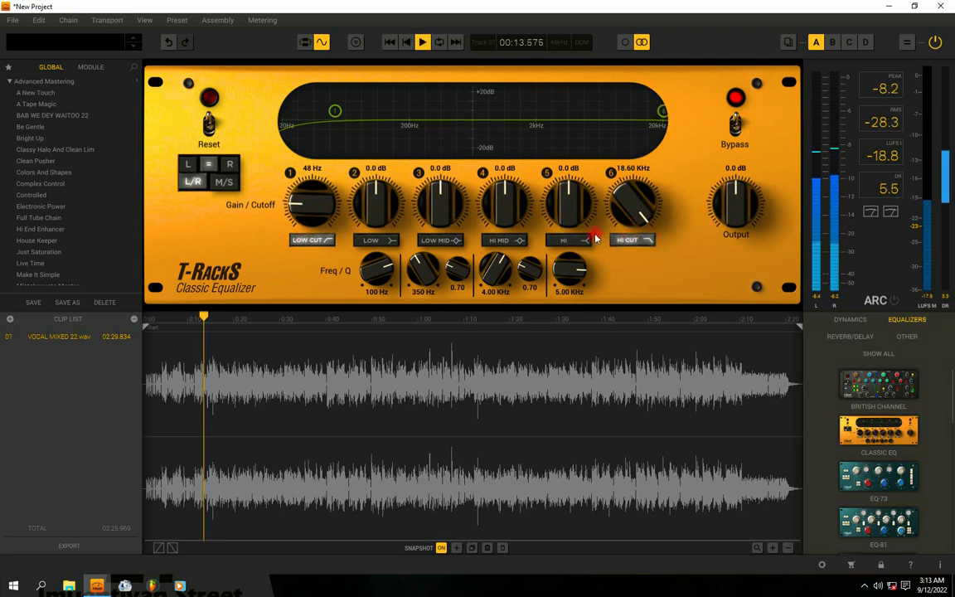
left_click(308, 242)
left_click(308, 242)
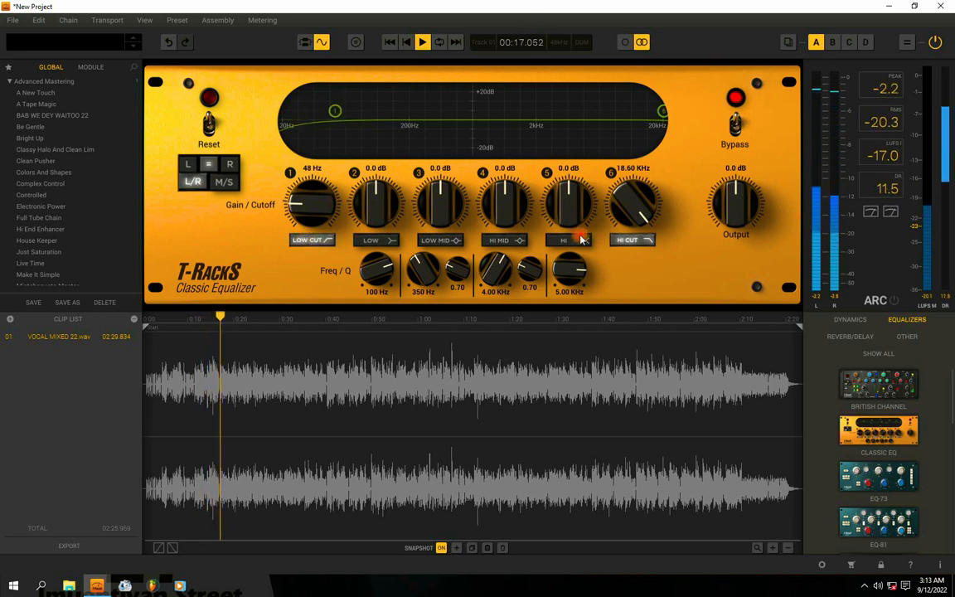
left_click(636, 241)
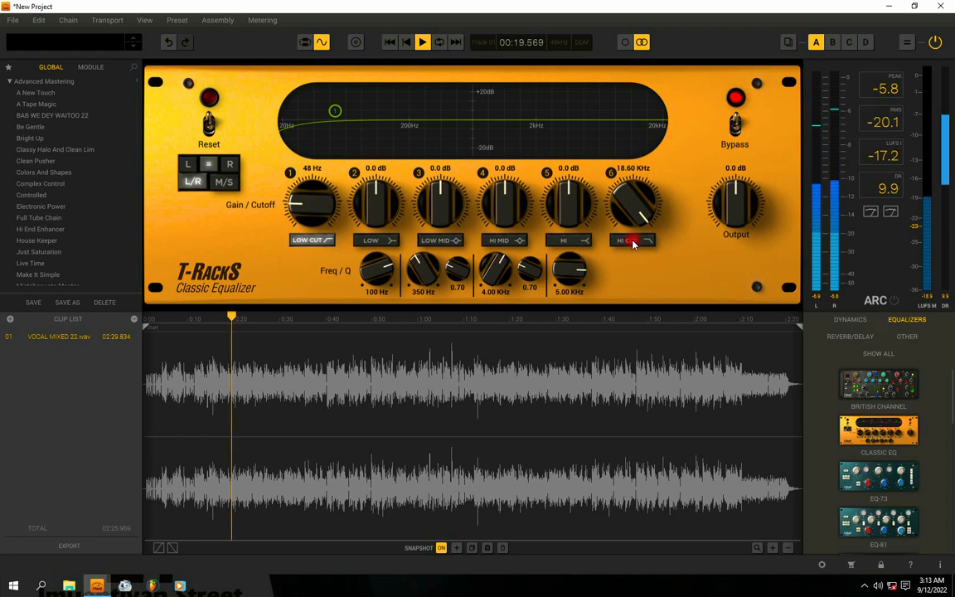
left_click(633, 242)
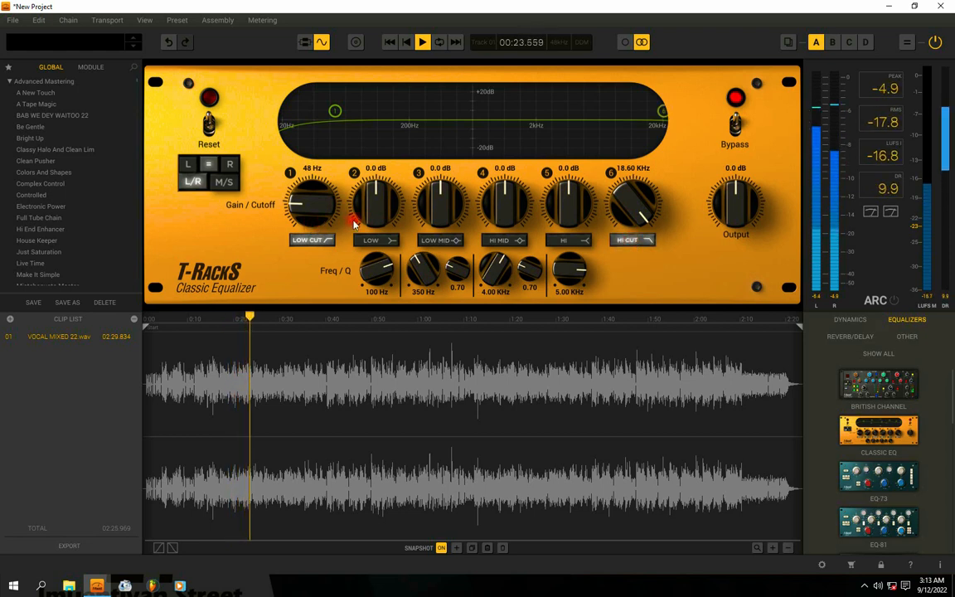
key("space")
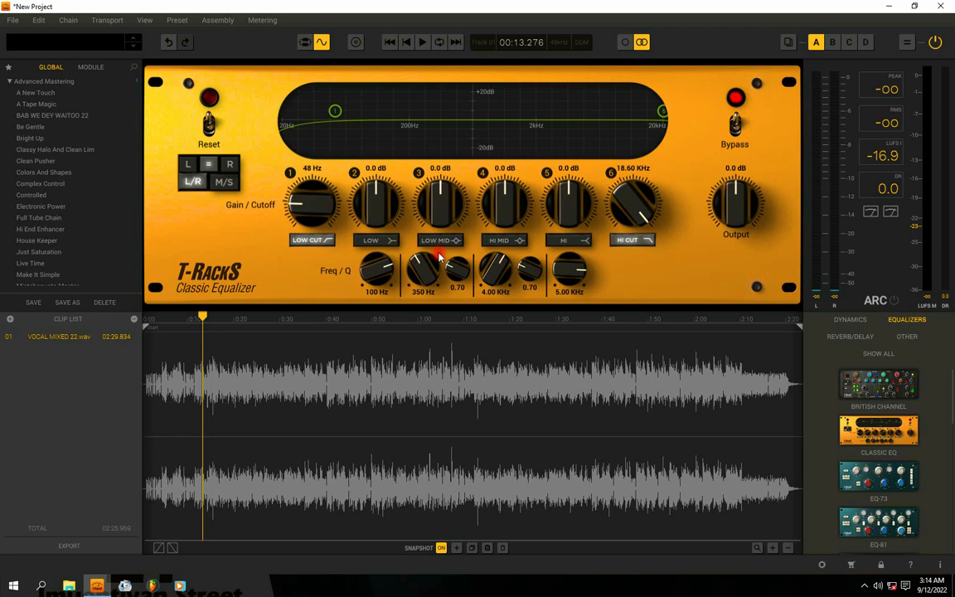
Listen to the song from the start marker with both the low cut and high cut enabled, then stop playback
key("space")
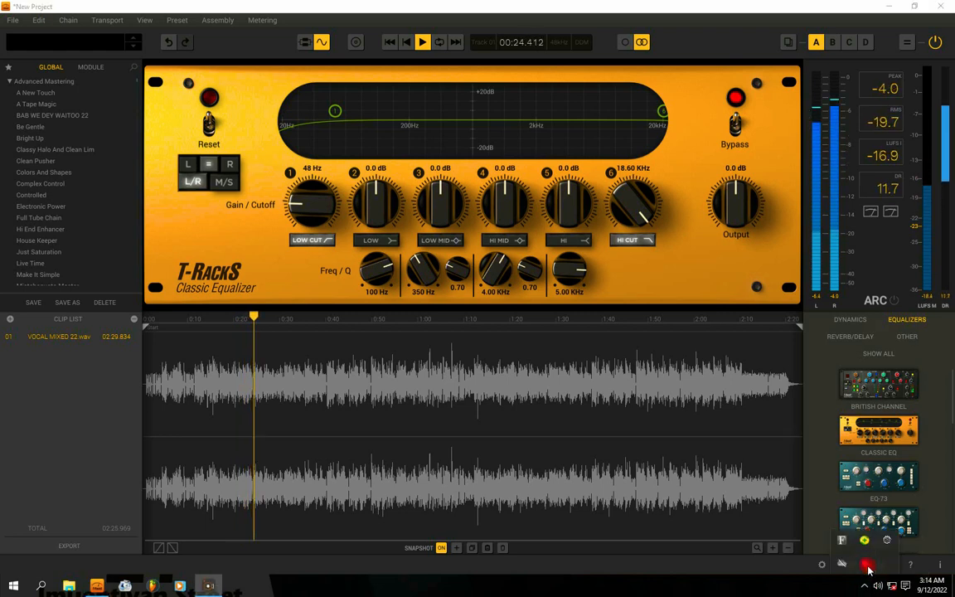
left_click(867, 586)
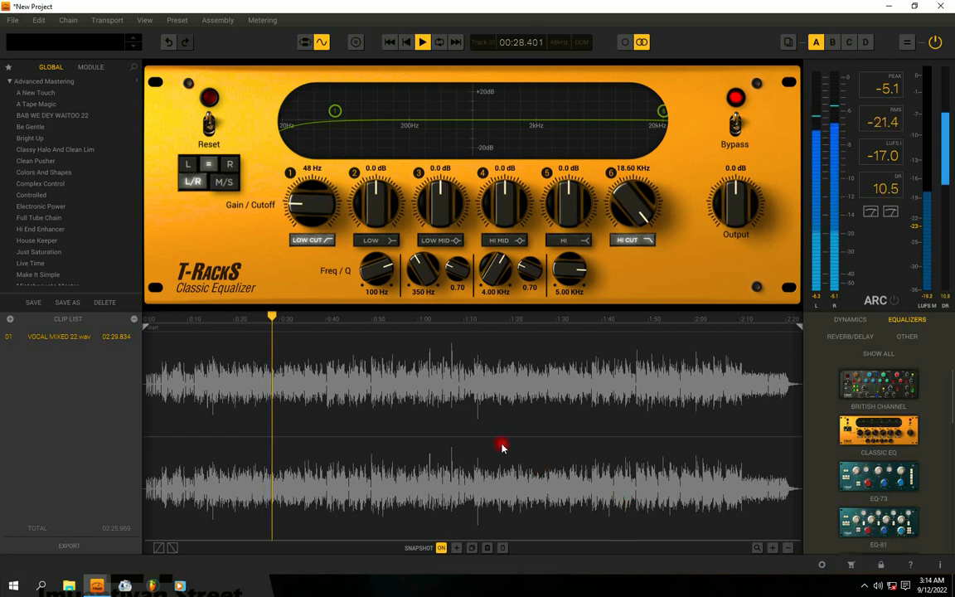
key("space")
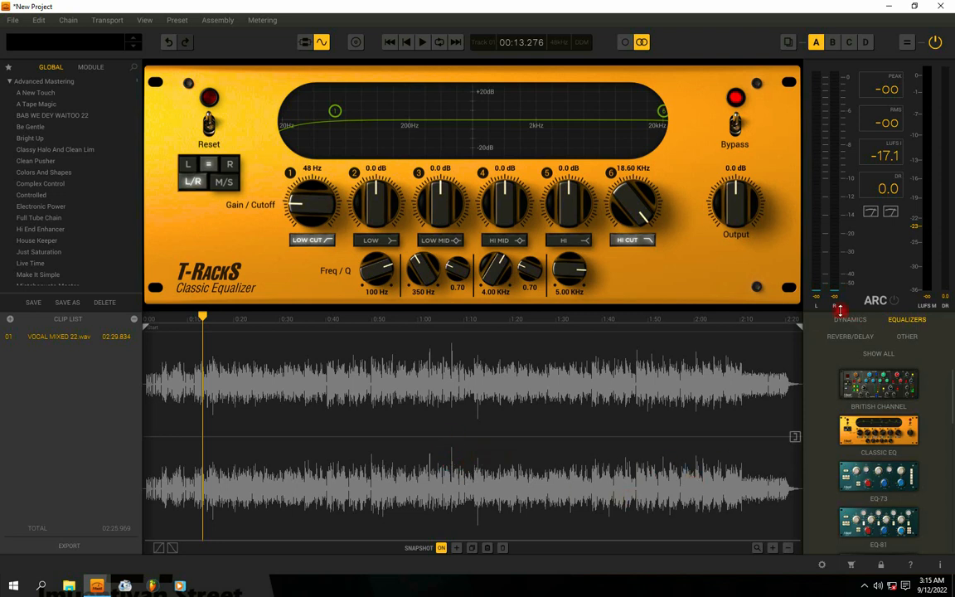
Find the Dyna-Mu compressor among the dynamics modules and add it to the processing chain after the Classic EQ
left_click(910, 324)
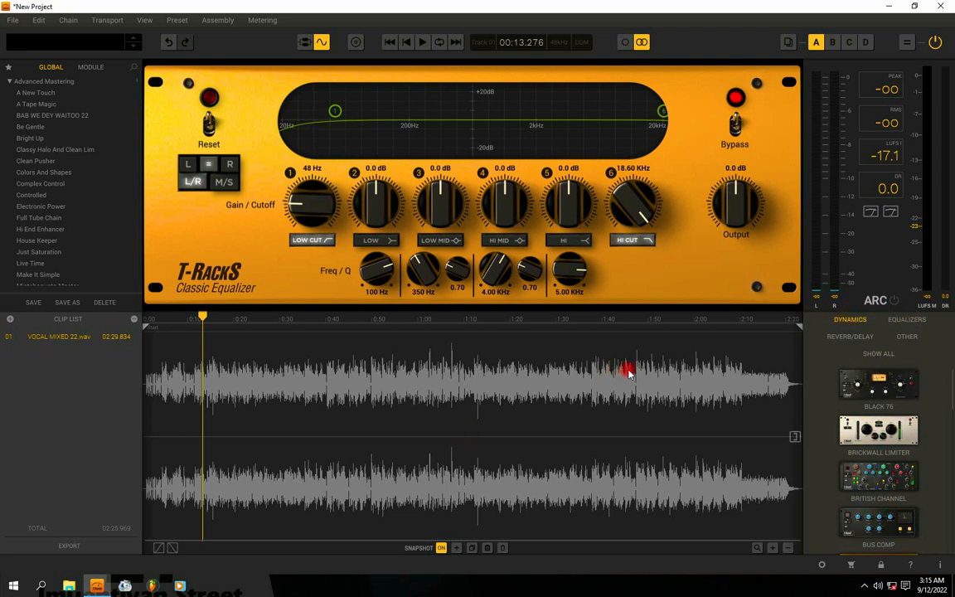
scroll(909, 459, "down", 3)
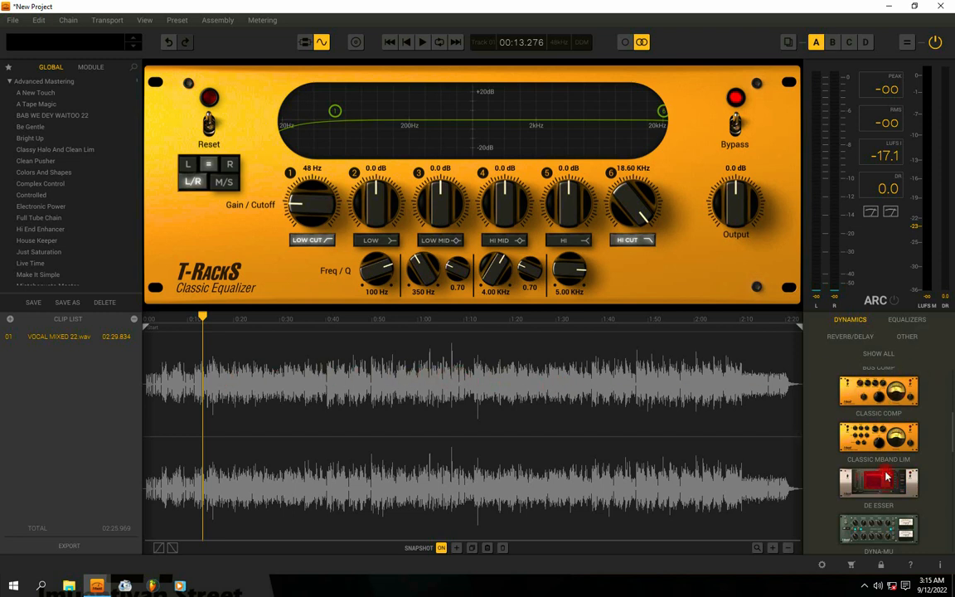
scroll(896, 445, "down", 2)
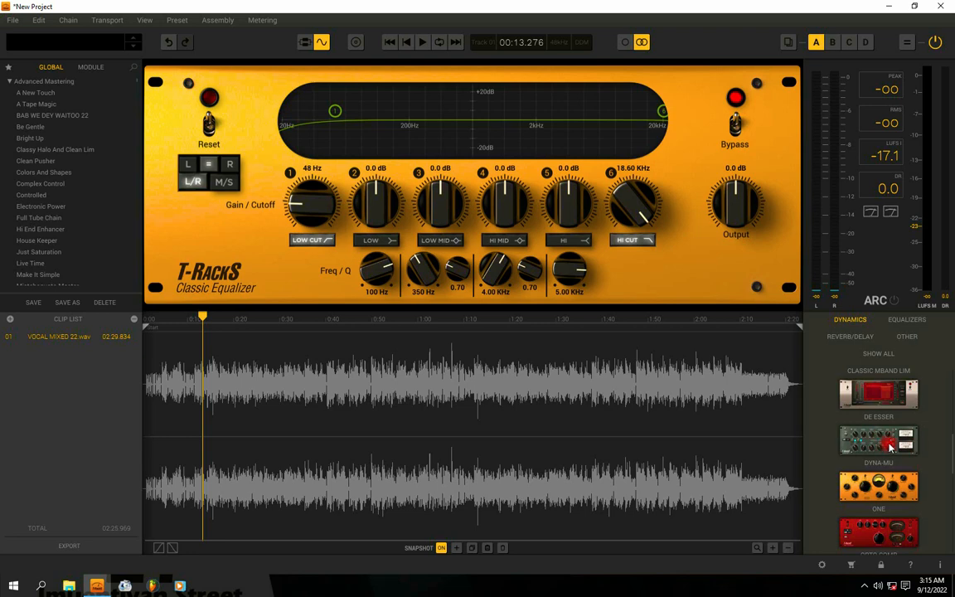
left_click_drag(885, 446, 426, 430)
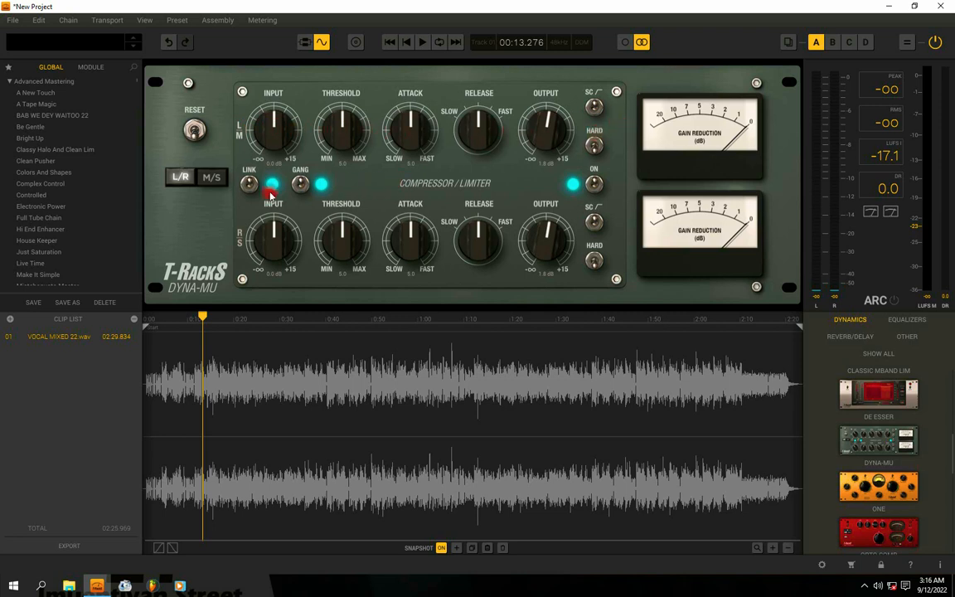
Try the Dyna-Mu with its threshold lowered to 4.9, replaying short passages from the same point in the song
key("space")
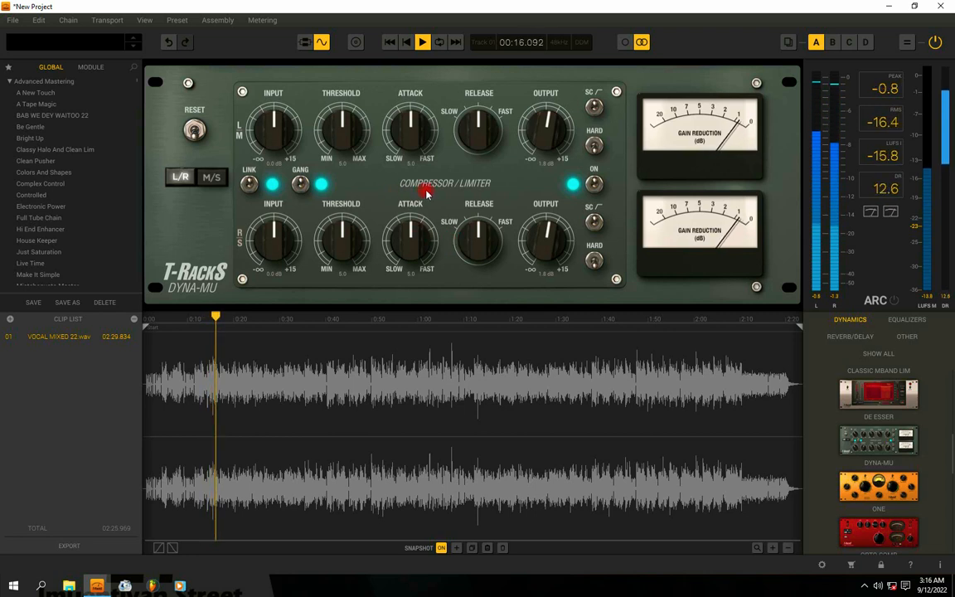
key("space")
mouse_move(343, 129)
left_mouse_down()
mouse_move(350, 160)
mouse_move(346, 119)
left_mouse_up()
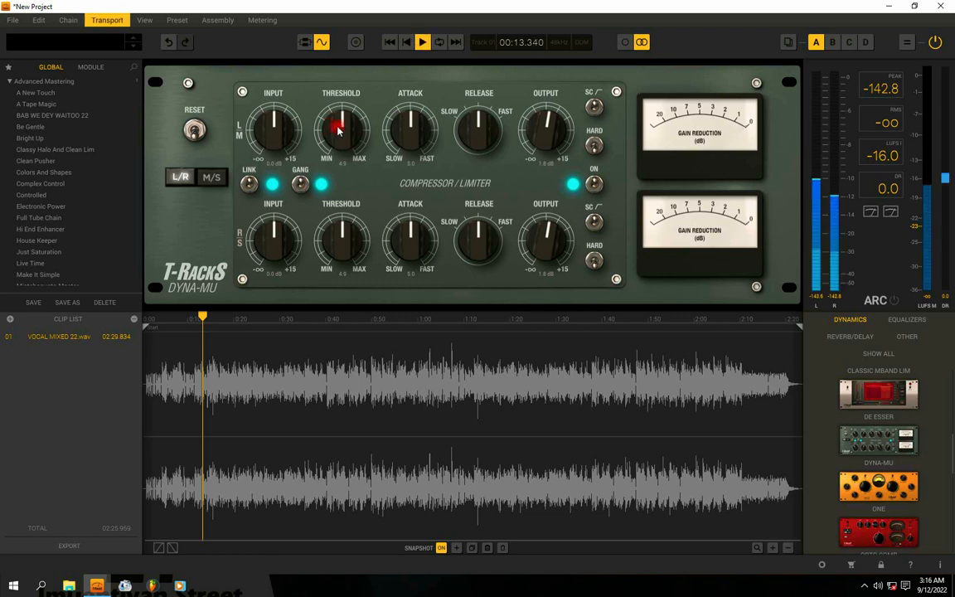
key("space")
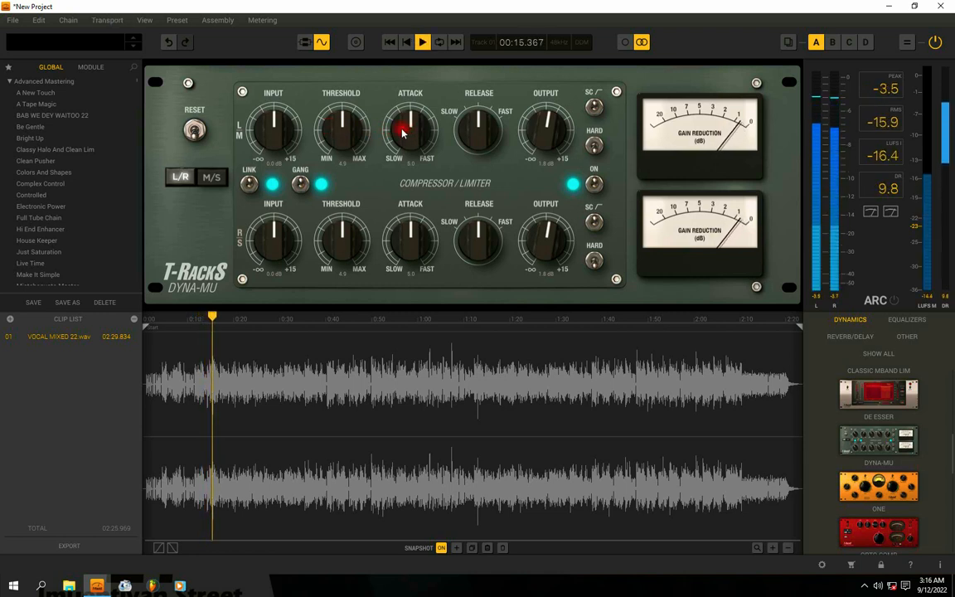
key("space")
key("space")
key("space")
key("space")
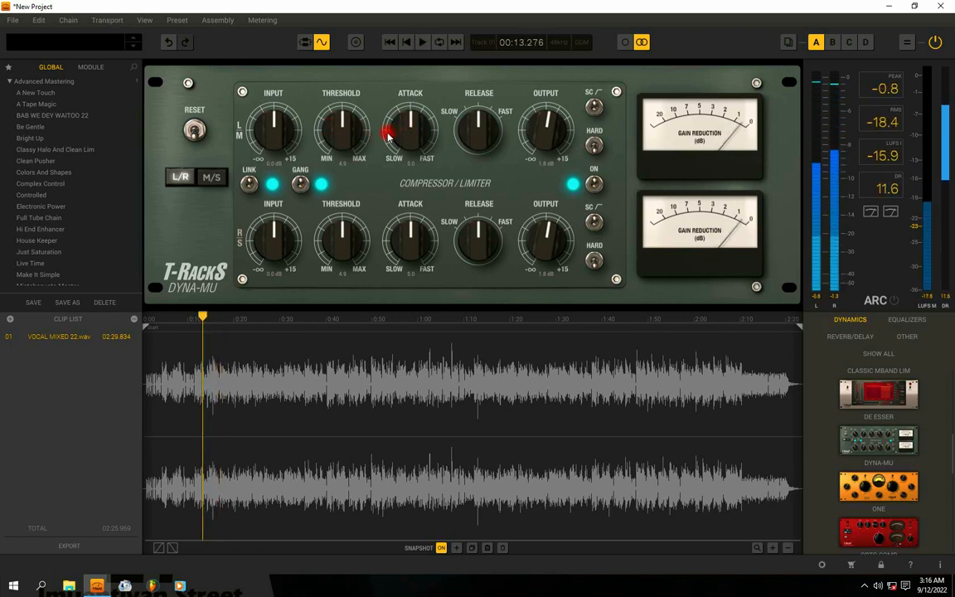
Try the Dyna-Mu with the input raised to 3.9 dB and the threshold lowered further while the song plays
mouse_move(346, 128)
left_mouse_down()
mouse_move(348, 98)
mouse_move(345, 139)
mouse_move(341, 124)
left_mouse_up()
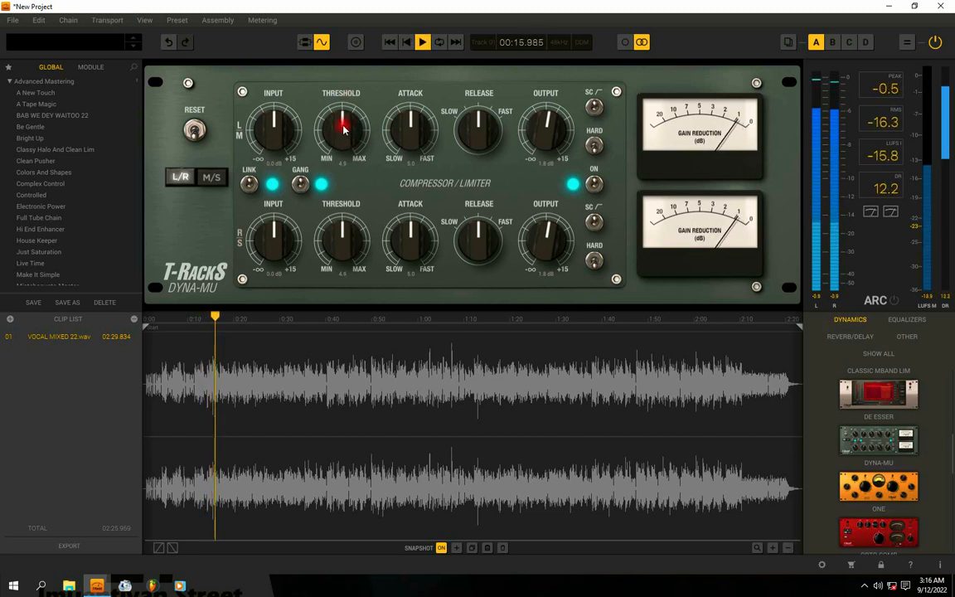
left_click_drag(267, 138, 335, 241)
left_click_drag(338, 142, 320, 7)
mouse_move(351, 148)
left_mouse_down()
mouse_move(341, 187)
mouse_move(349, 205)
left_mouse_up()
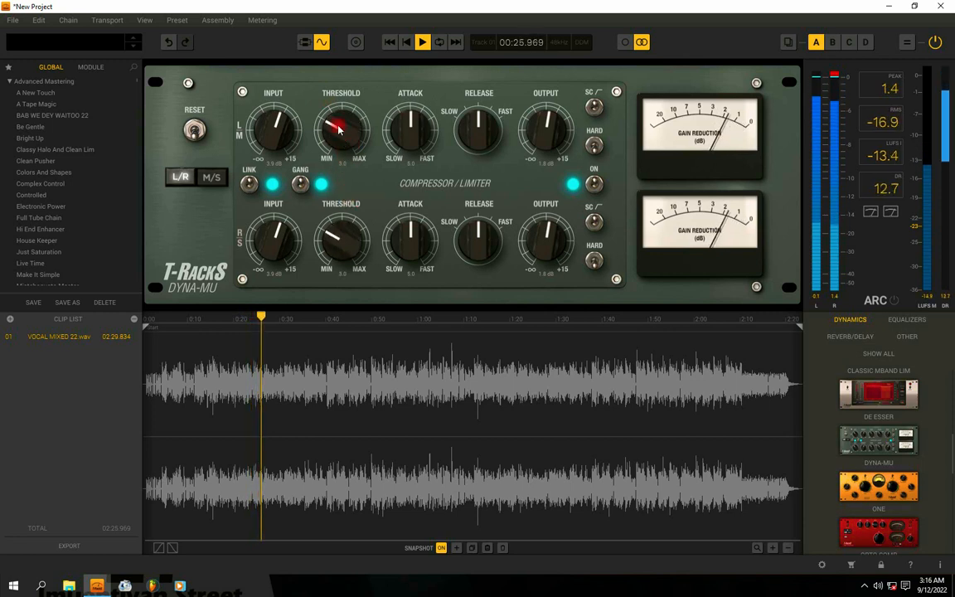
left_click_drag(336, 124, 338, 128)
key("space")
Set the Dyna-Mu's input to 9.1 dB and its threshold to 2.1 while auditioning the song, then stop playback
mouse_move(268, 139)
left_mouse_down()
mouse_move(277, 121)
mouse_move(278, 143)
left_mouse_up()
key("space")
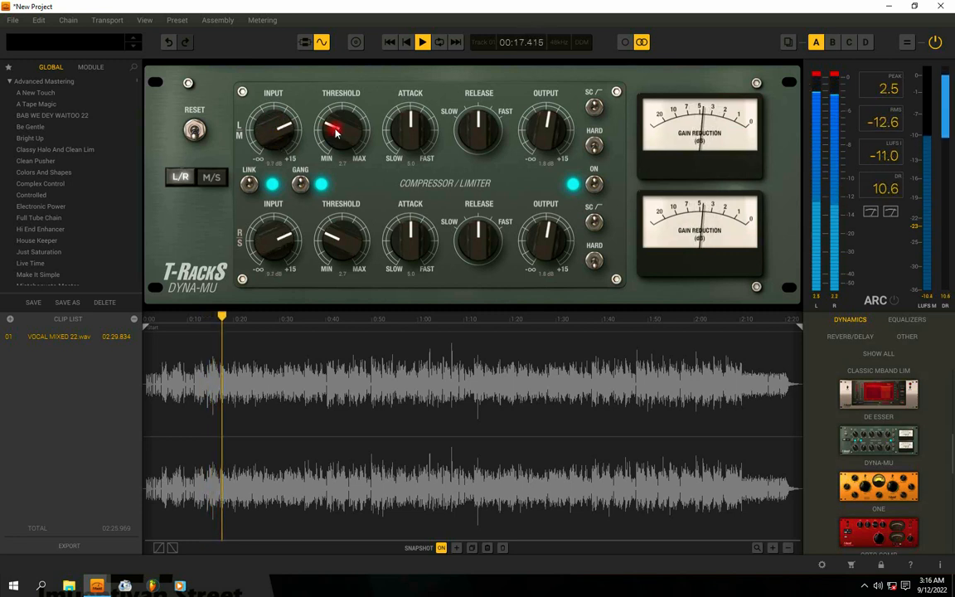
left_click_drag(337, 136, 338, 131)
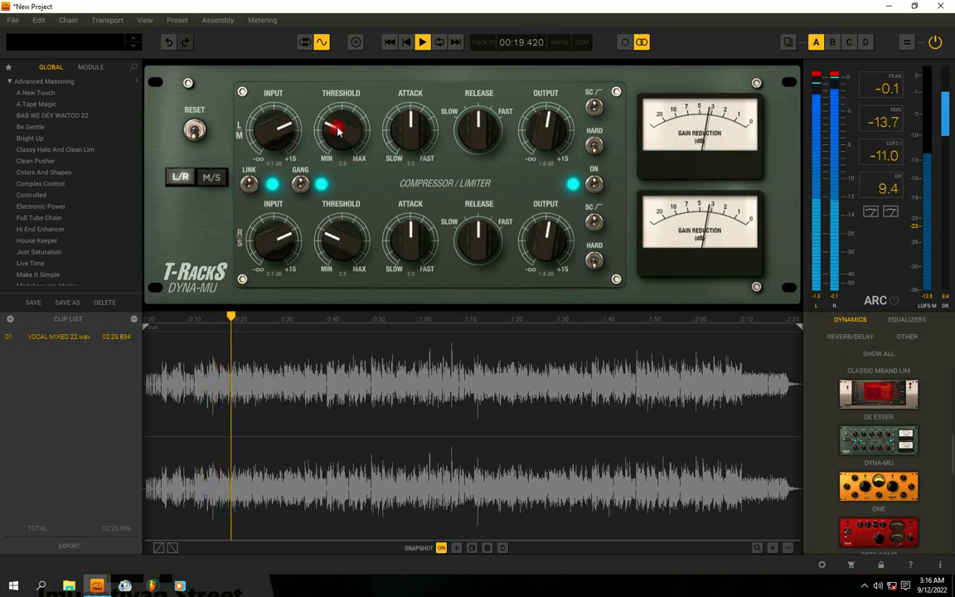
key("space")
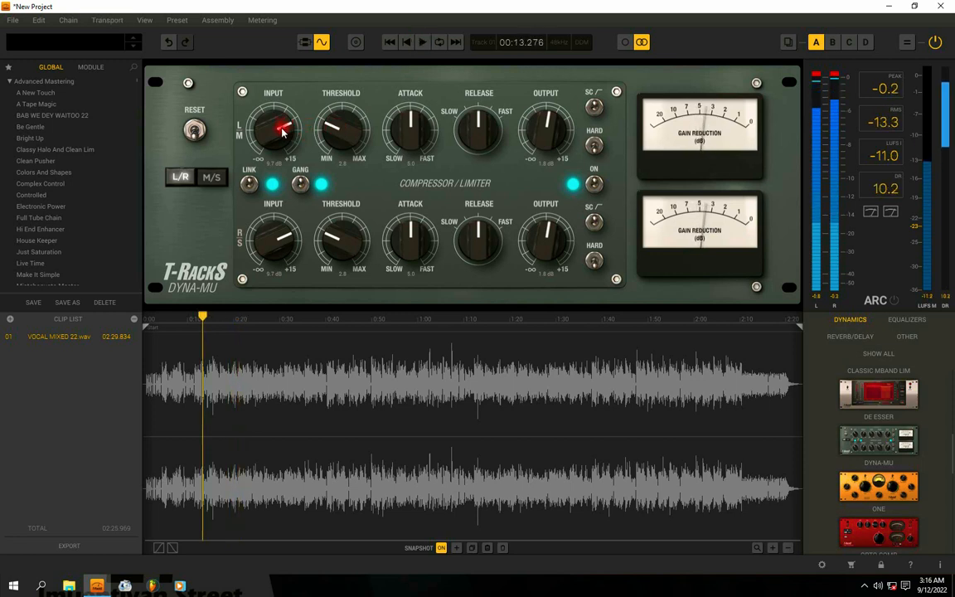
key("space")
mouse_move(280, 129)
left_mouse_down()
mouse_move(270, 74)
mouse_move(273, 132)
left_mouse_up()
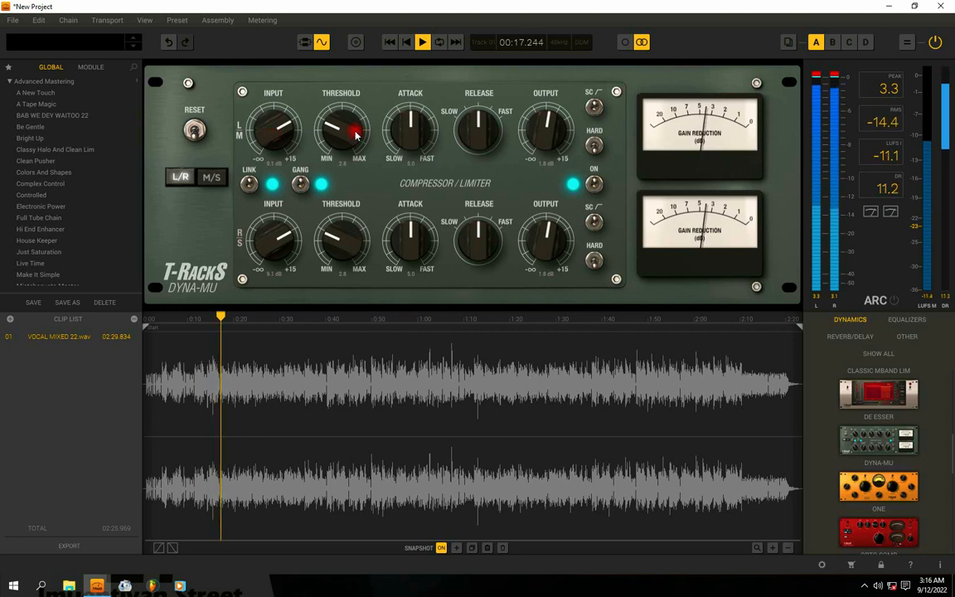
left_click_drag(357, 135, 331, 132)
key("space")
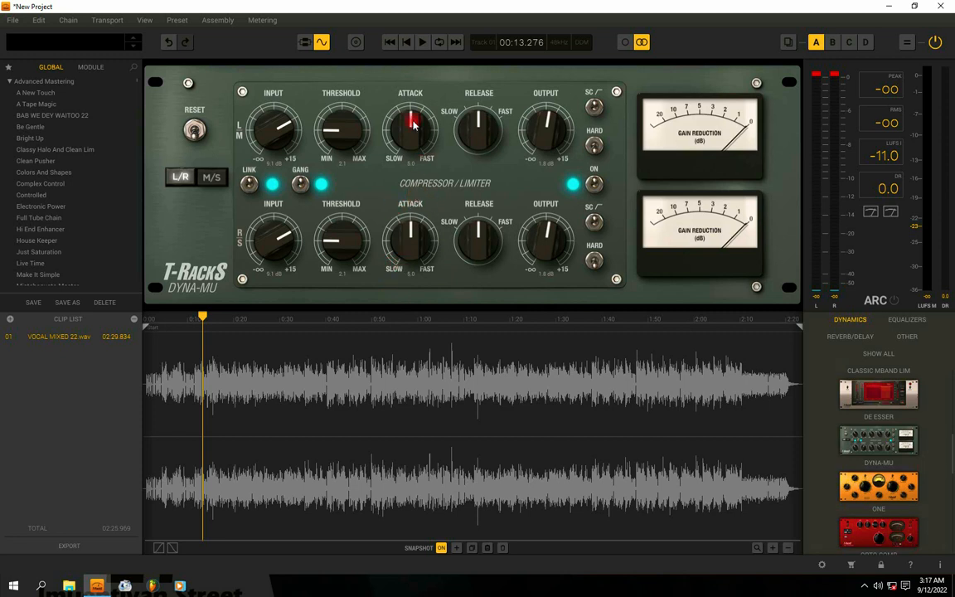
Slow the Dyna-Mu's attack to 3.2 during playback, and try a faster release before returning the release to its middle position
key("space")
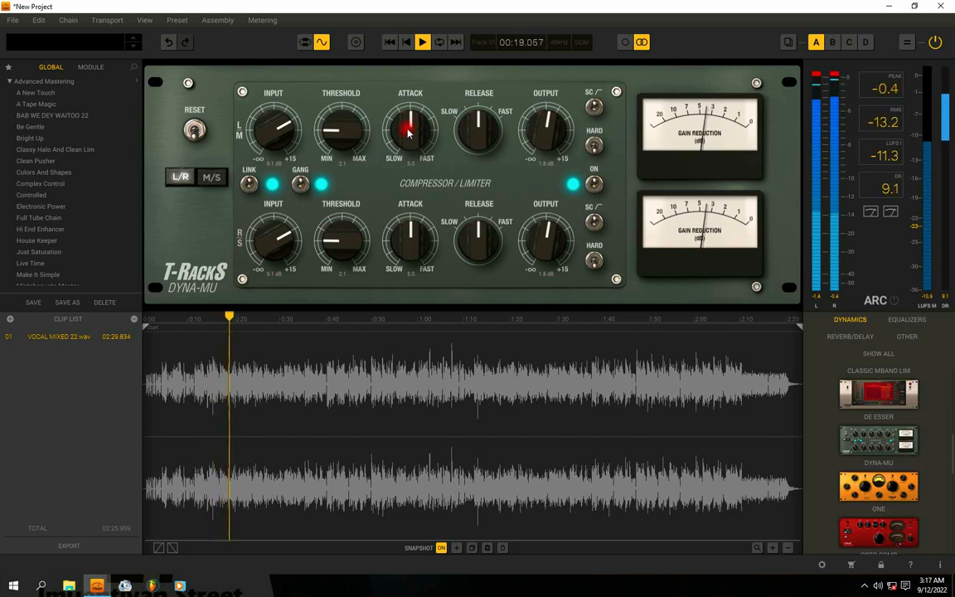
key("Left")
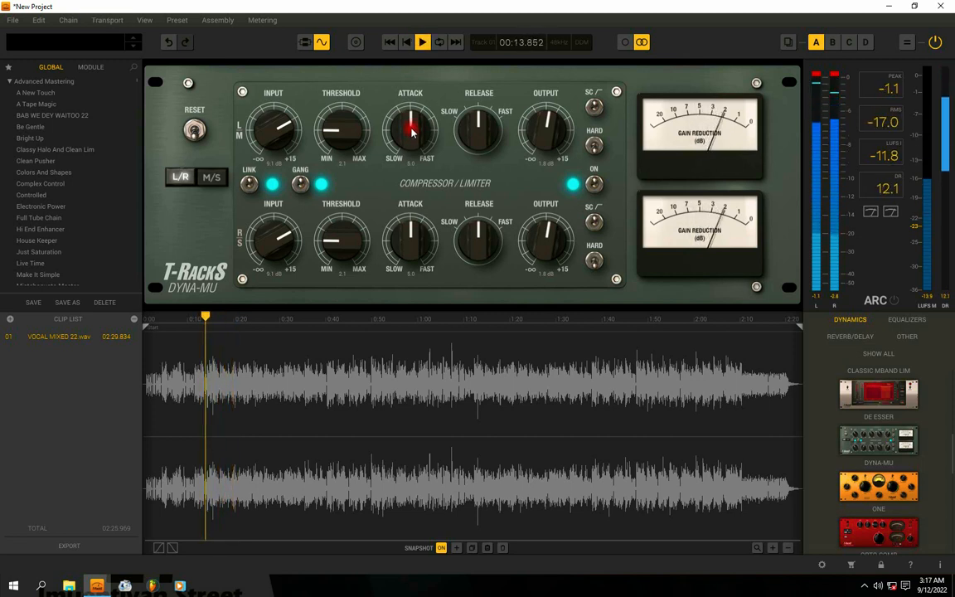
mouse_move(413, 133)
left_mouse_down()
mouse_move(411, 271)
mouse_move(396, 79)
mouse_move(395, 128)
left_mouse_up()
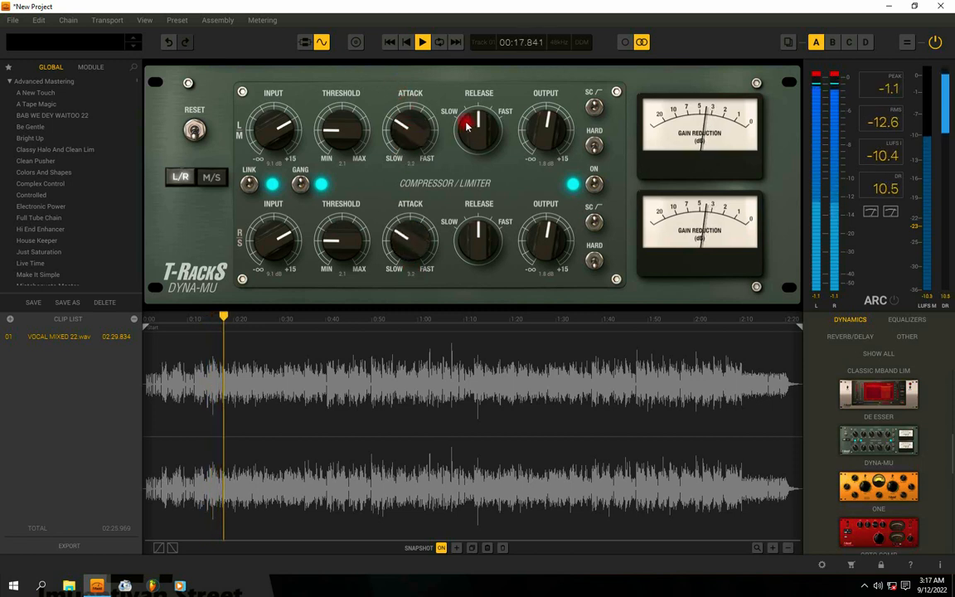
left_click_drag(467, 124, 479, 87)
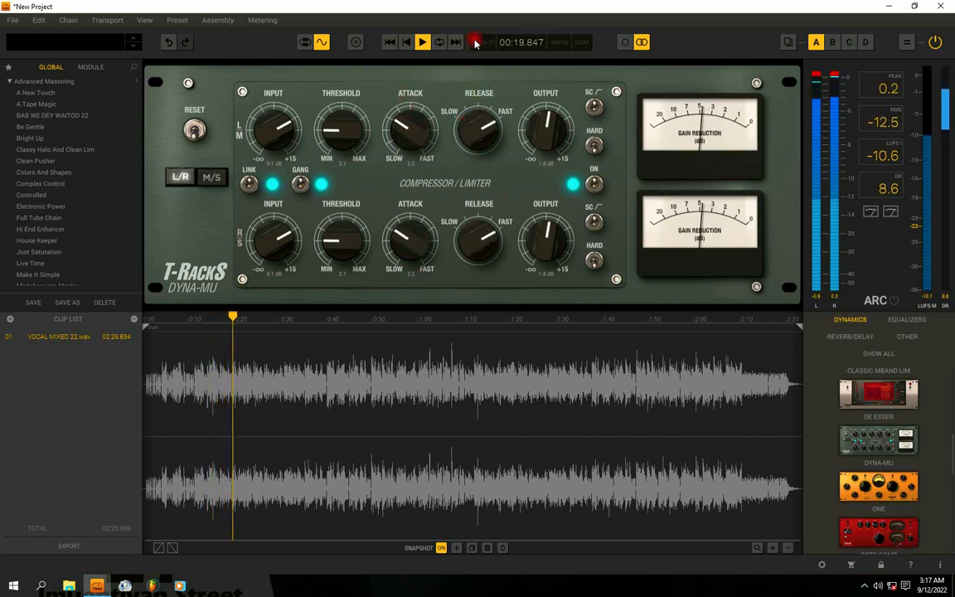
mouse_move(476, 43)
left_mouse_down()
mouse_move(496, 245)
mouse_move(469, 123)
mouse_move(468, 60)
left_mouse_up()
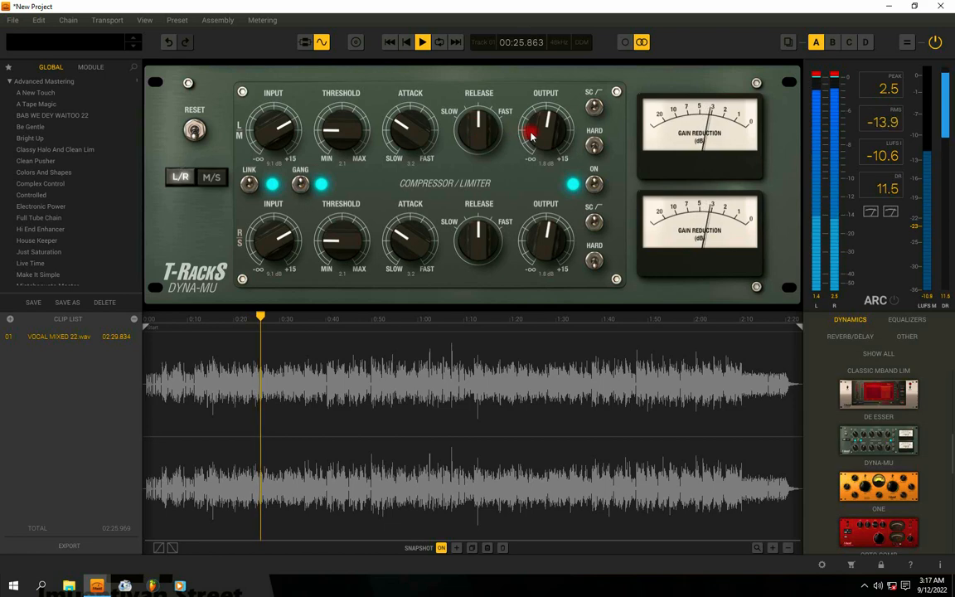
Show the processing chain, compare the Dyna-Mu on and off, set its output to 0.0 dB, and stop the song
left_click(300, 41)
left_click(442, 453)
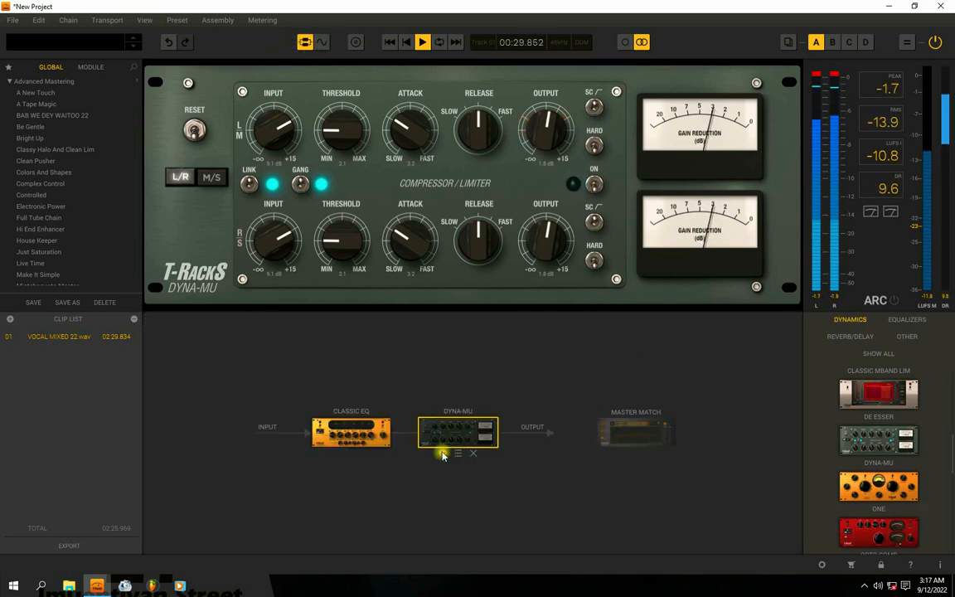
left_click(444, 453)
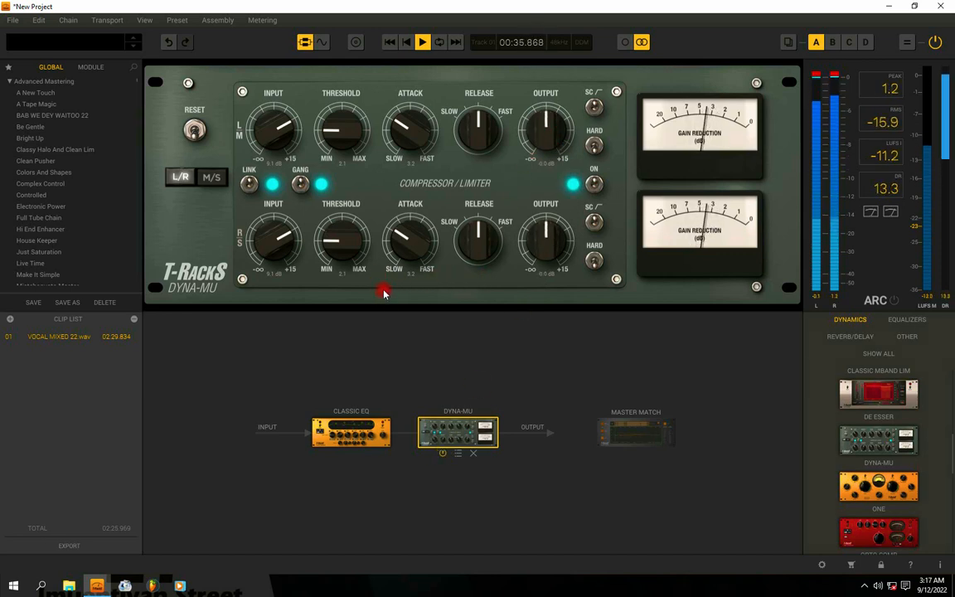
left_click(443, 454)
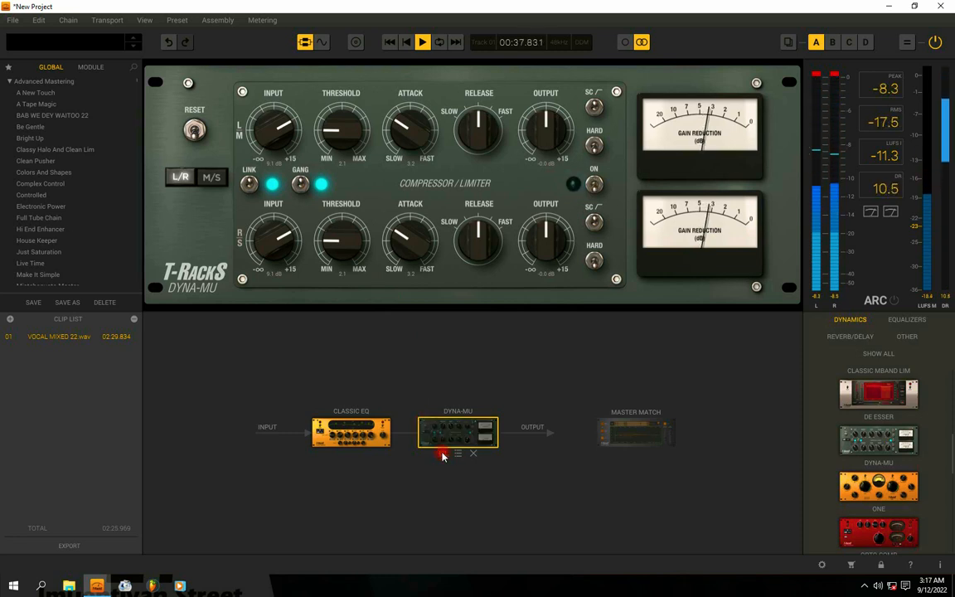
key("space")
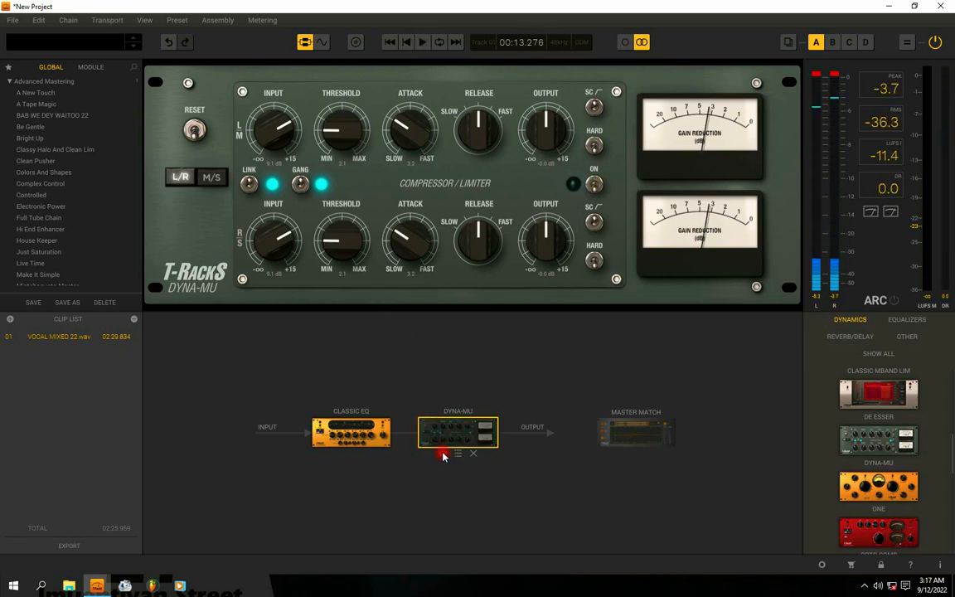
Replay the song with the Dyna-Mu enabled, switch it off mid-passage to compare, and stop playback
left_click(444, 455)
key("space")
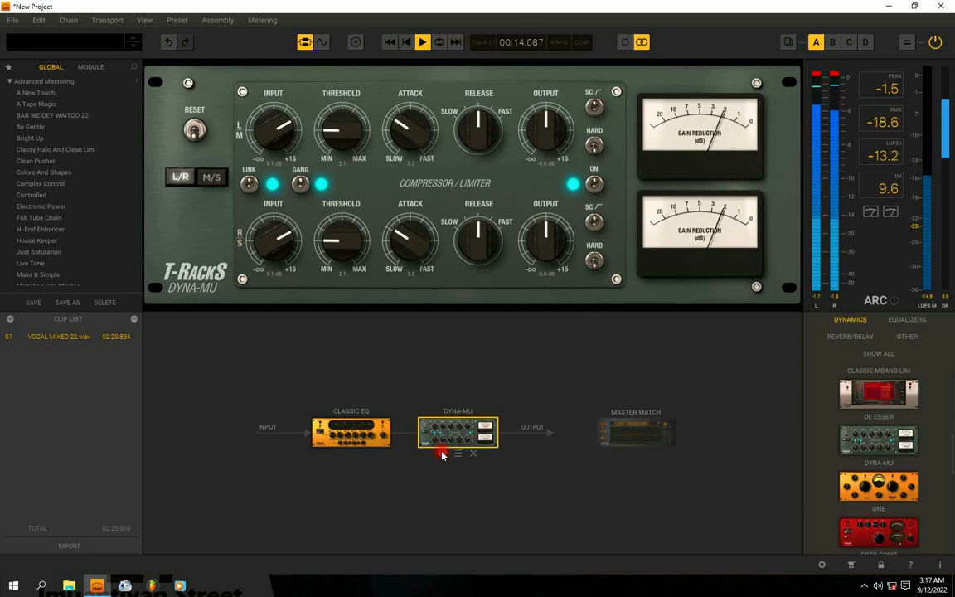
left_click(443, 455)
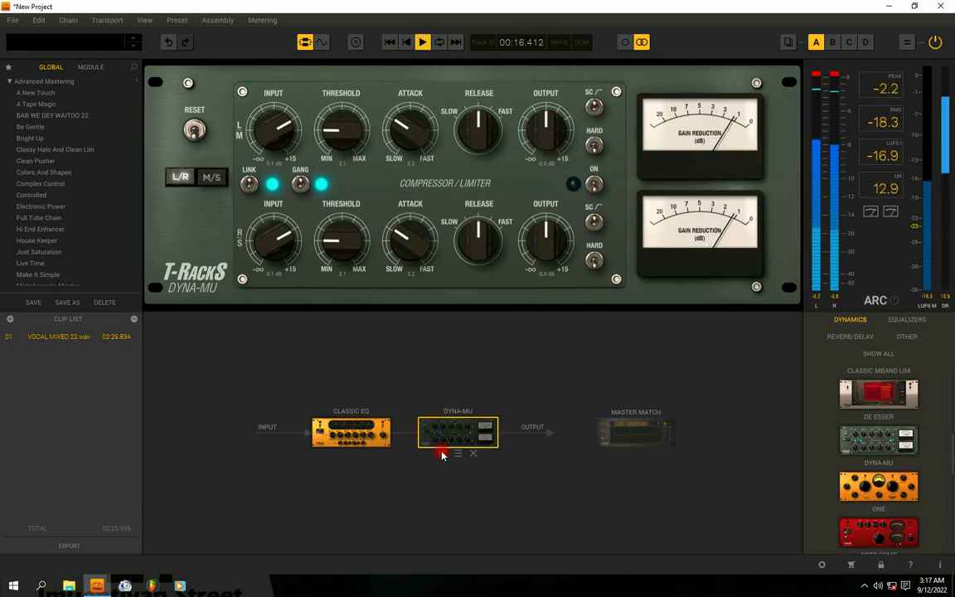
key("space")
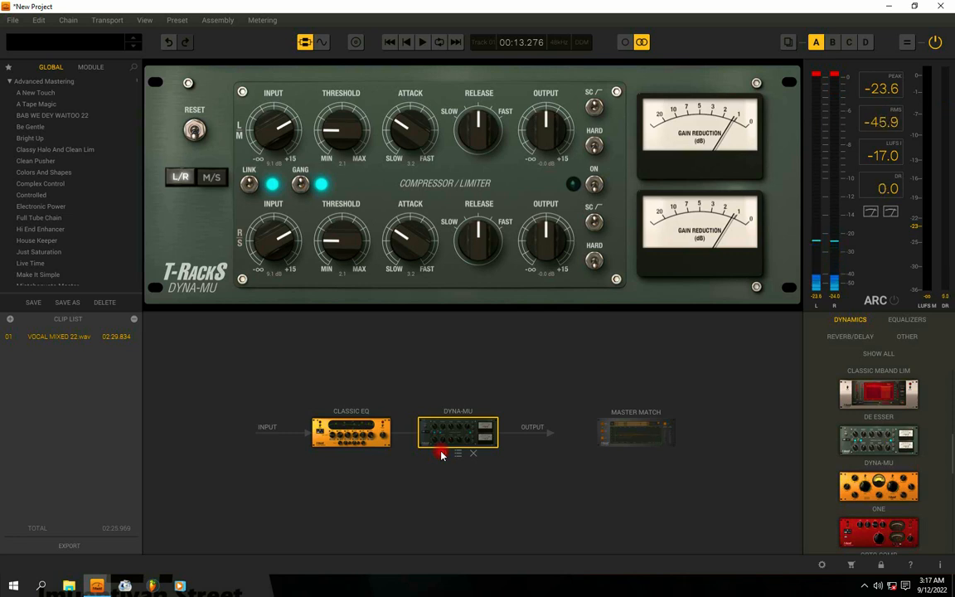
Enable the Dyna-Mu again, replay the song, lower the compressor's output to -1.9 dB, and stop playback
left_click(442, 456)
key("space")
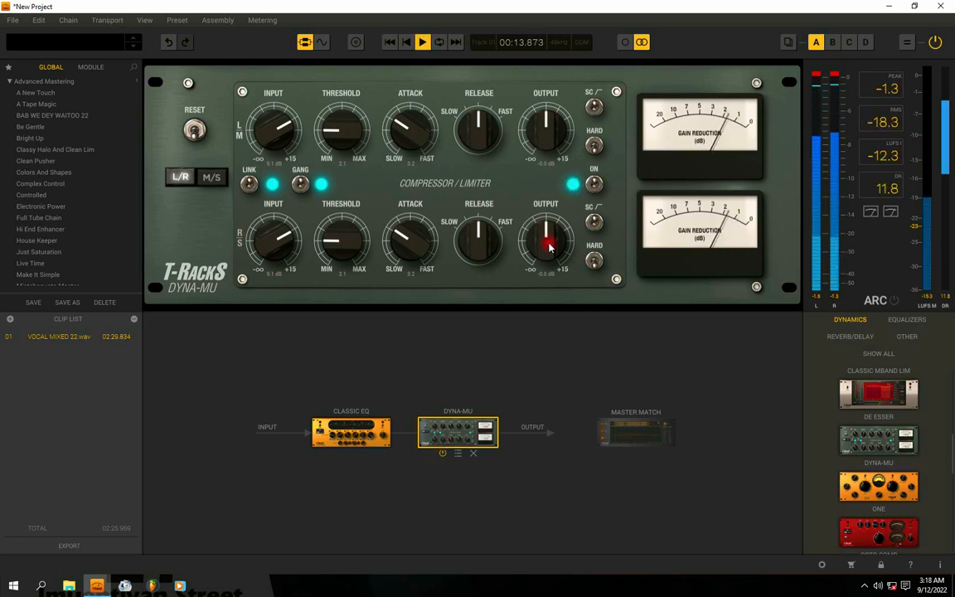
left_click_drag(545, 245, 546, 264)
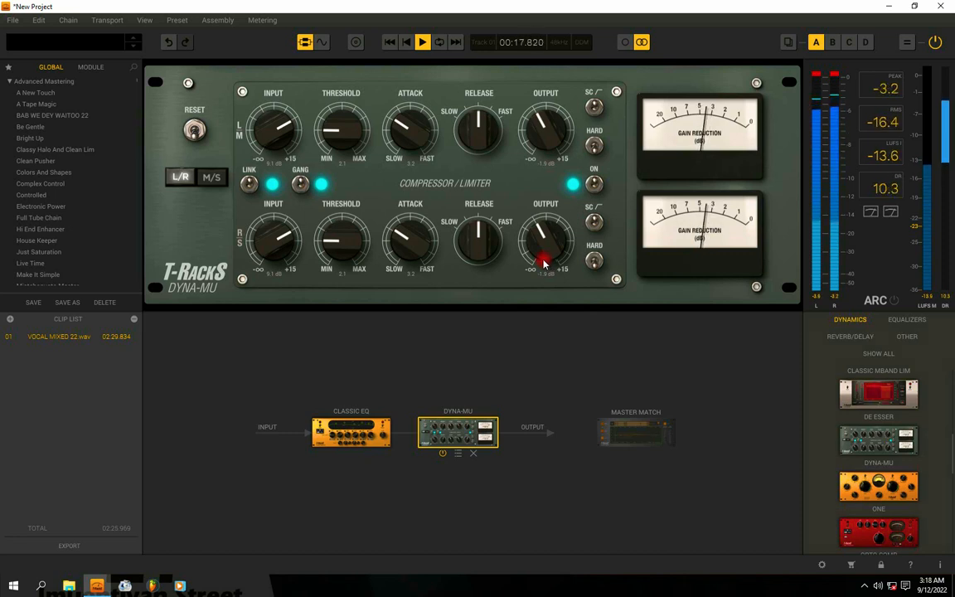
key("space")
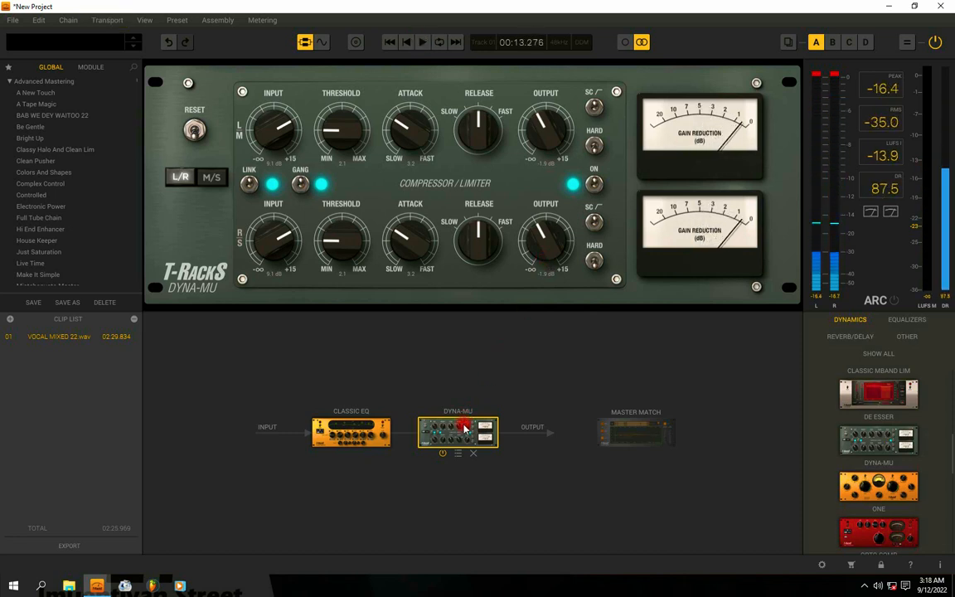
Replay the song, compare the Dyna-Mu off and on, set its output to -2.0 dB, and stop playback
key("space")
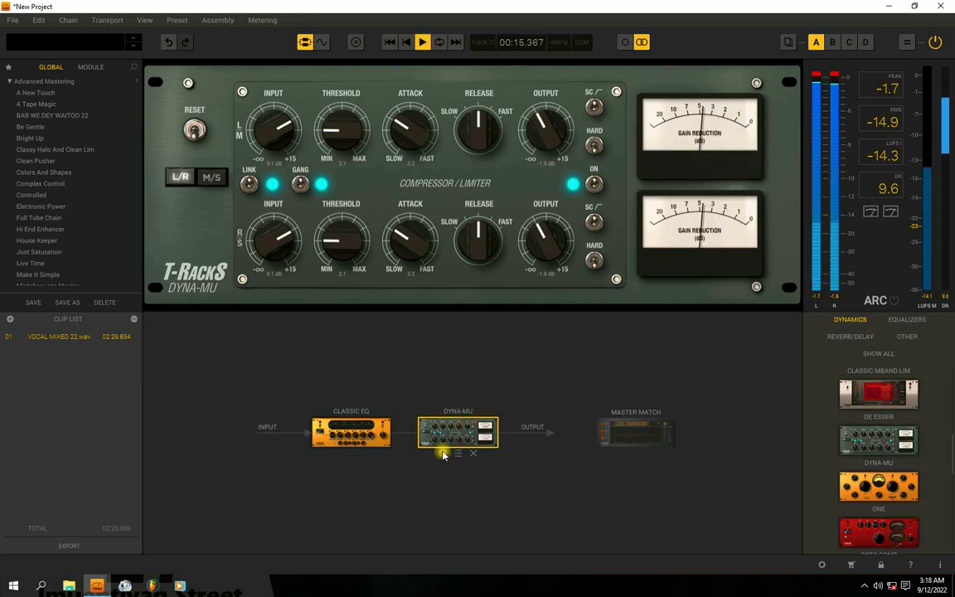
left_click(444, 454)
left_click(444, 455)
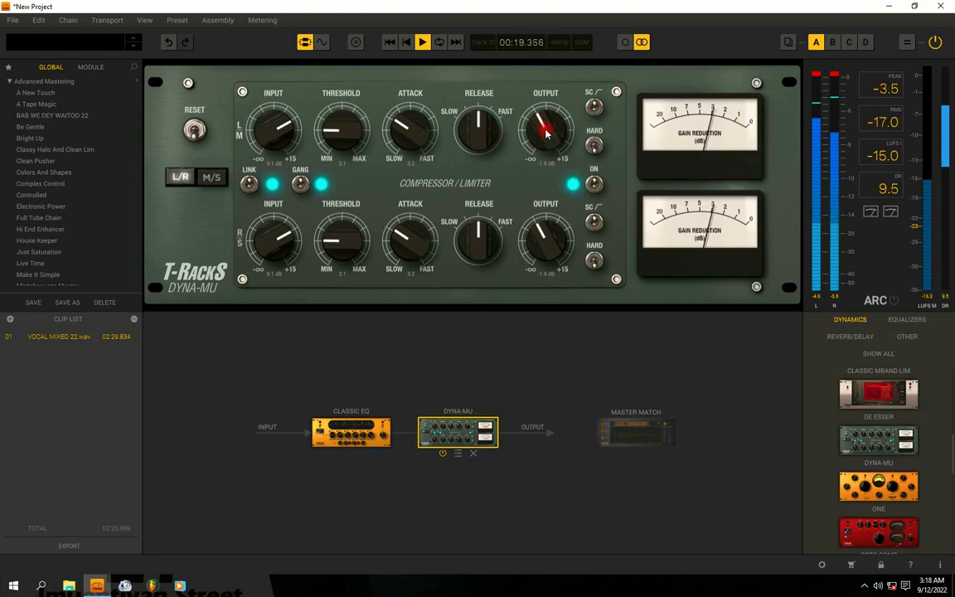
left_click_drag(545, 130, 354, 89)
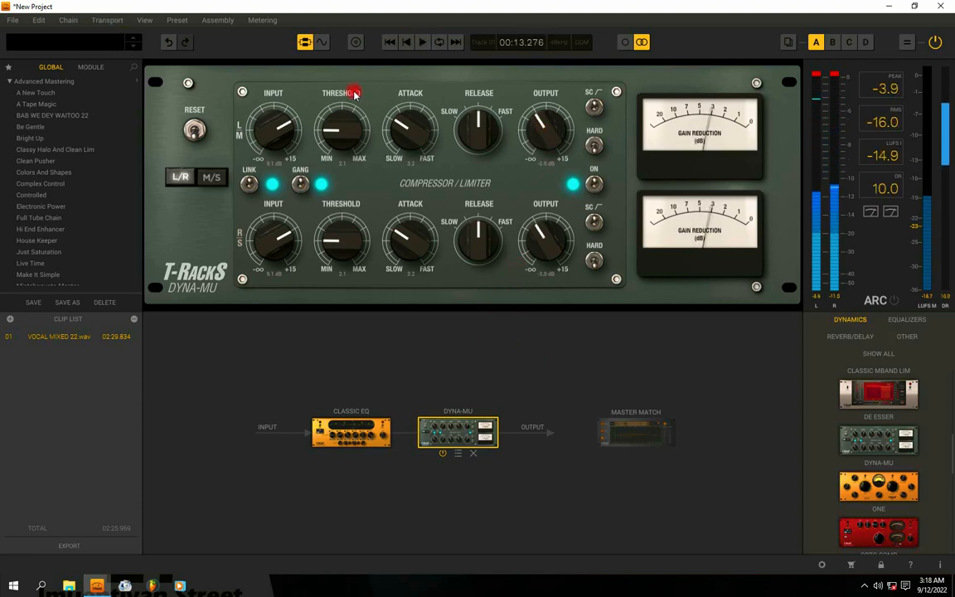
Show the song's waveform, start playback, and set the Dyna-Mu's threshold to 2.3
left_click(319, 42)
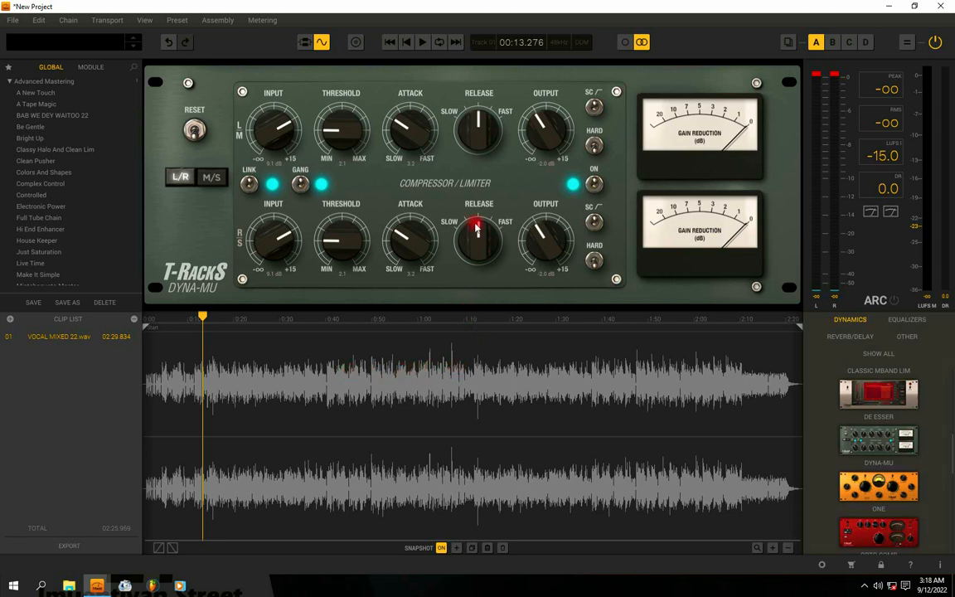
key("space")
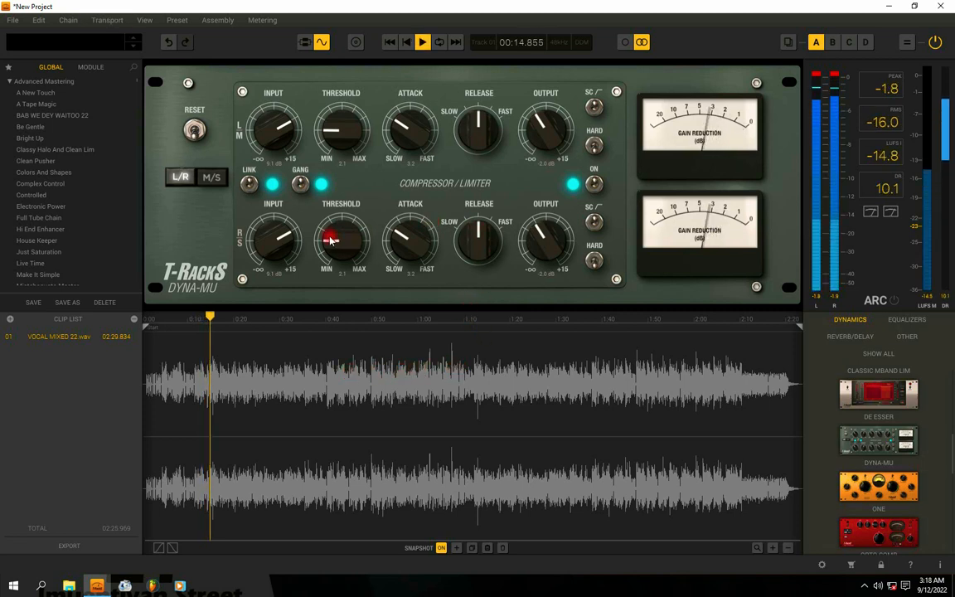
mouse_move(283, 239)
left_mouse_down()
mouse_move(282, 259)
mouse_move(280, 238)
left_mouse_up()
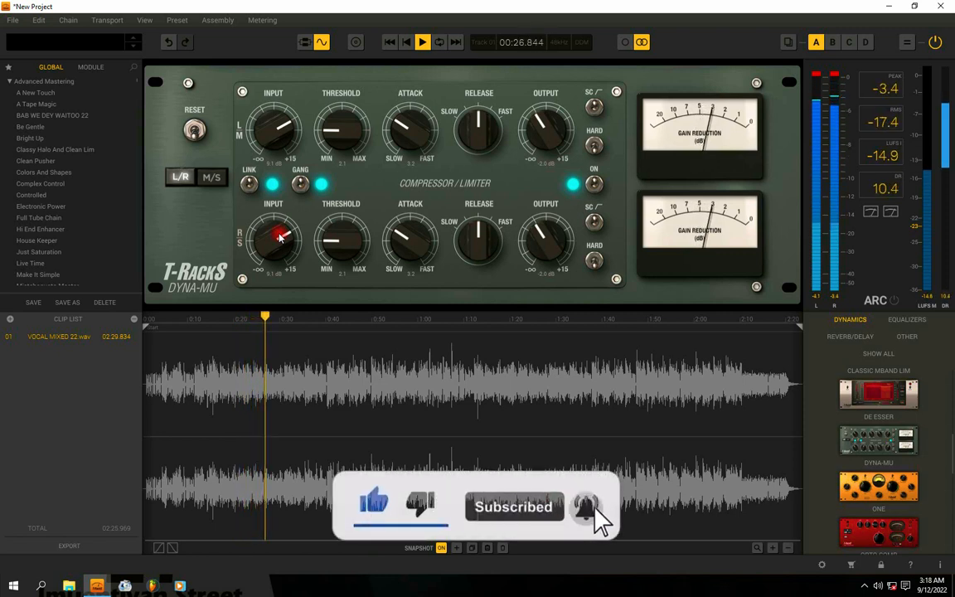
left_click(341, 241)
left_click_drag(341, 241, 340, 241)
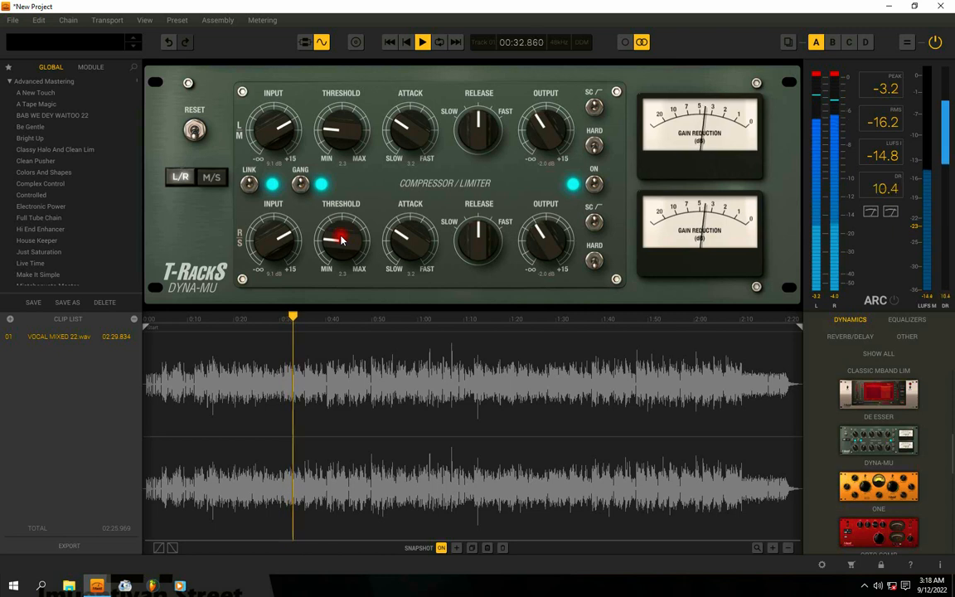
Audition faster and slower release settings on the Dyna-Mu, finishing with the release moderately toward fast
left_click(486, 240)
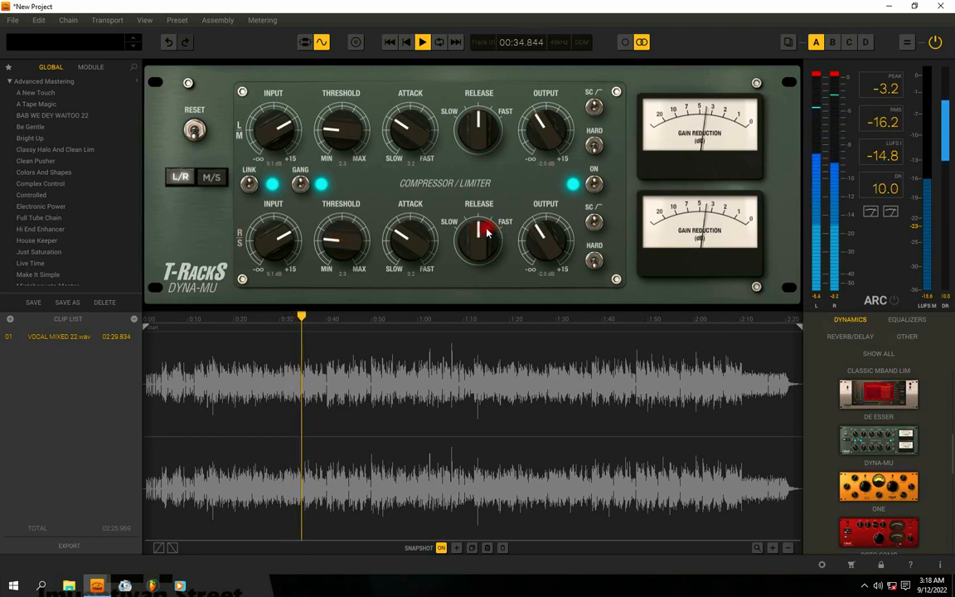
mouse_move(488, 233)
left_mouse_down()
mouse_move(482, 276)
mouse_move(466, 96)
mouse_move(491, 193)
left_mouse_up()
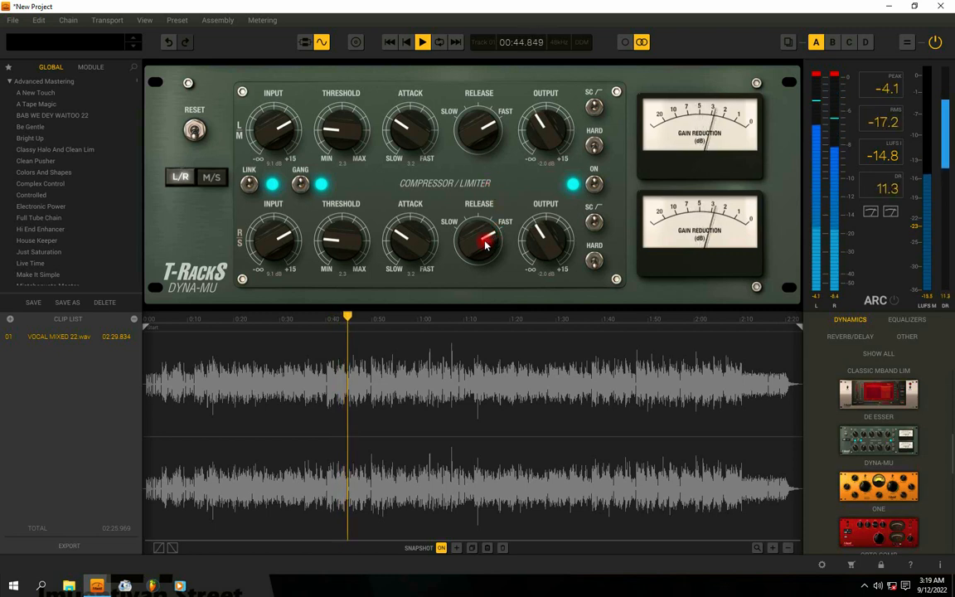
left_click_drag(485, 241, 497, 464)
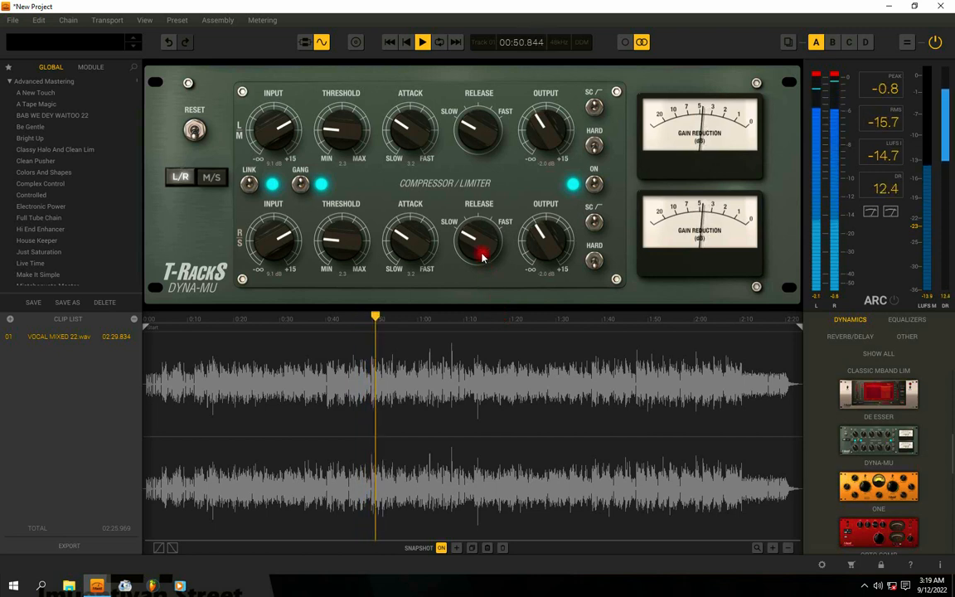
mouse_move(482, 257)
left_mouse_down()
mouse_move(469, 251)
mouse_move(465, 143)
mouse_move(501, 209)
mouse_move(486, 235)
mouse_move(479, 206)
mouse_move(484, 233)
left_mouse_up()
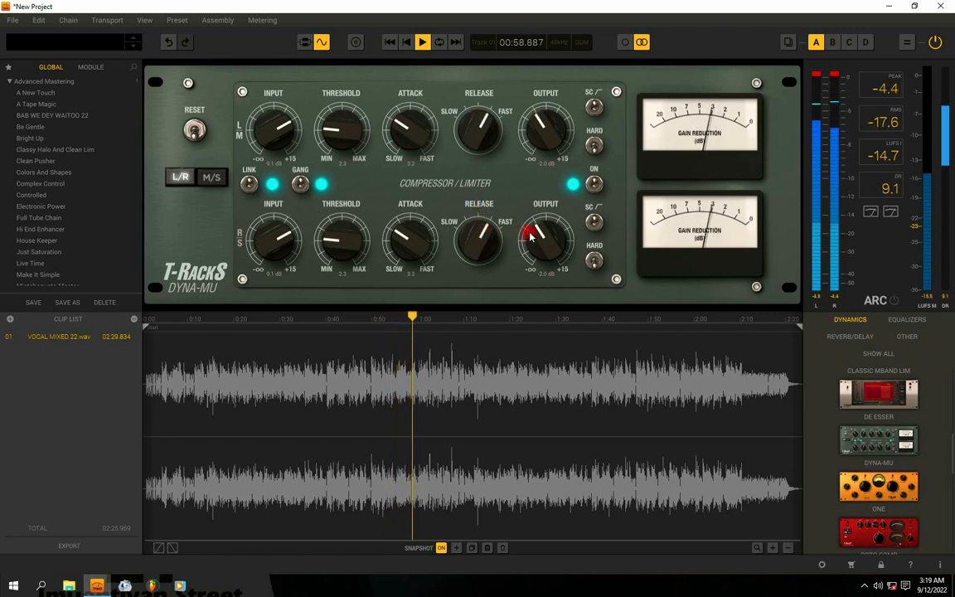
Lower the Dyna-Mu's output to -2.3 dB, try the hard switch during playback, and stop the song
left_click_drag(531, 236, 547, 245)
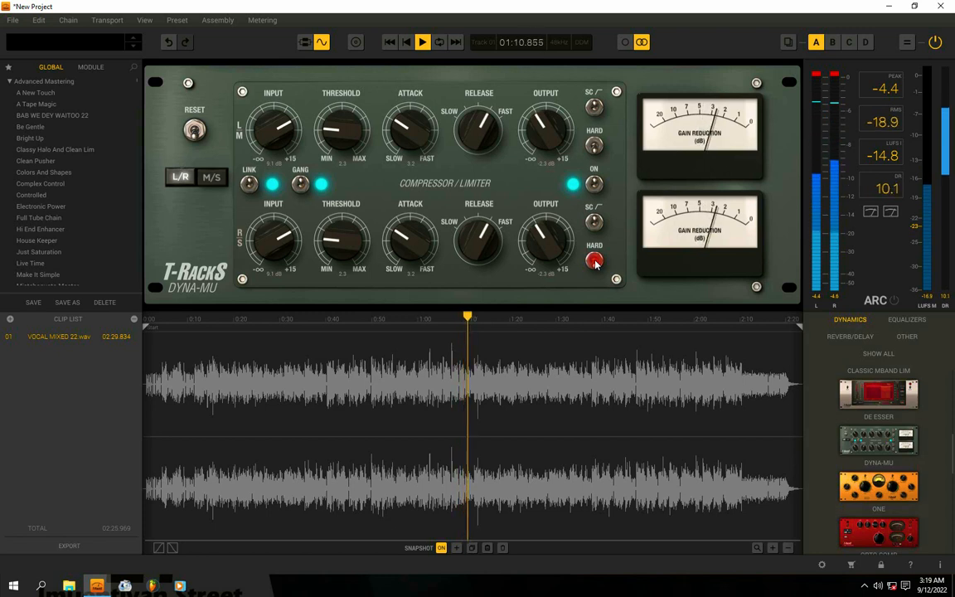
left_click(594, 147)
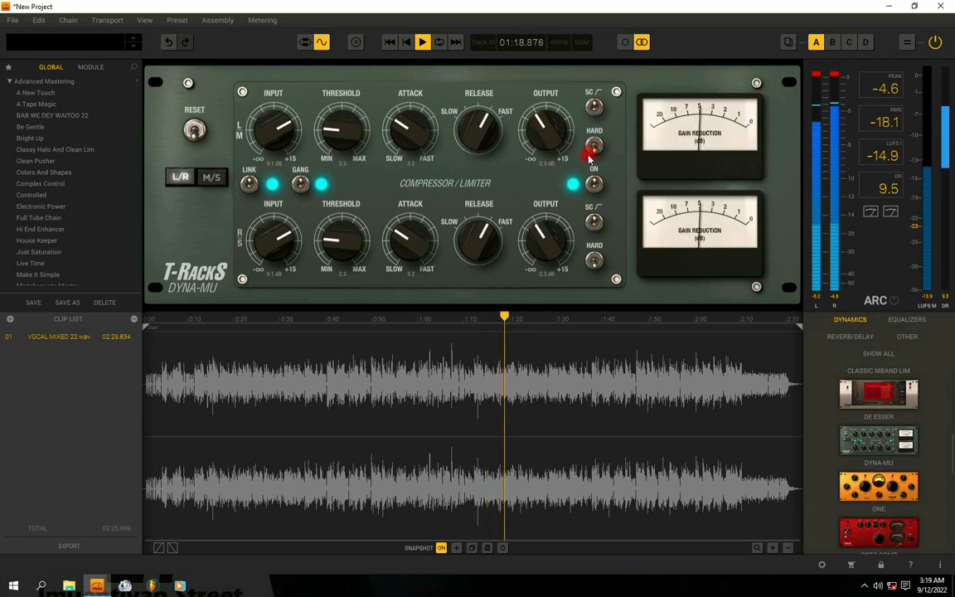
key("space")
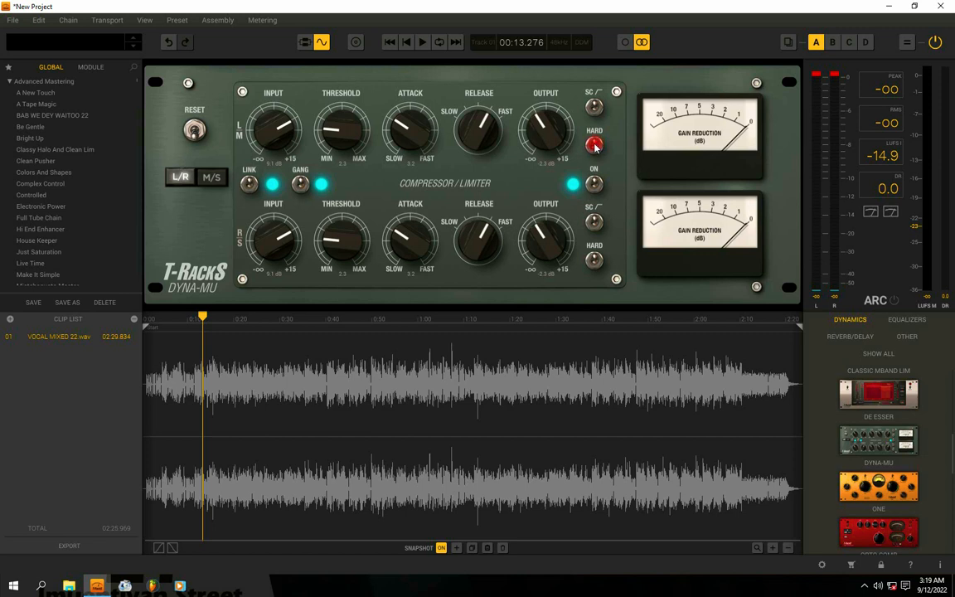
Replay the song and compare the Dyna-Mu's channel link off and on, finishing with link enabled
key("space")
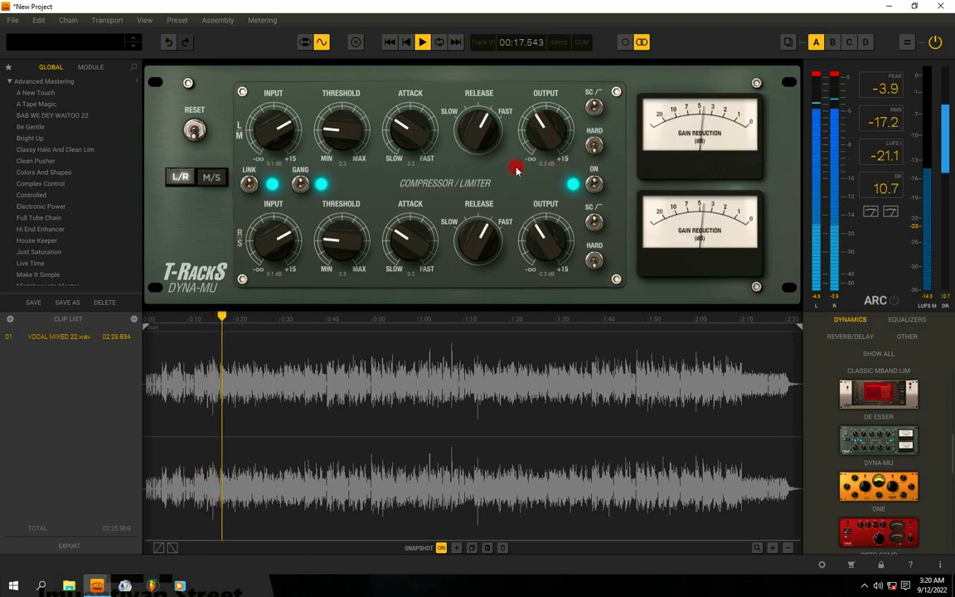
key("space")
left_click(249, 184)
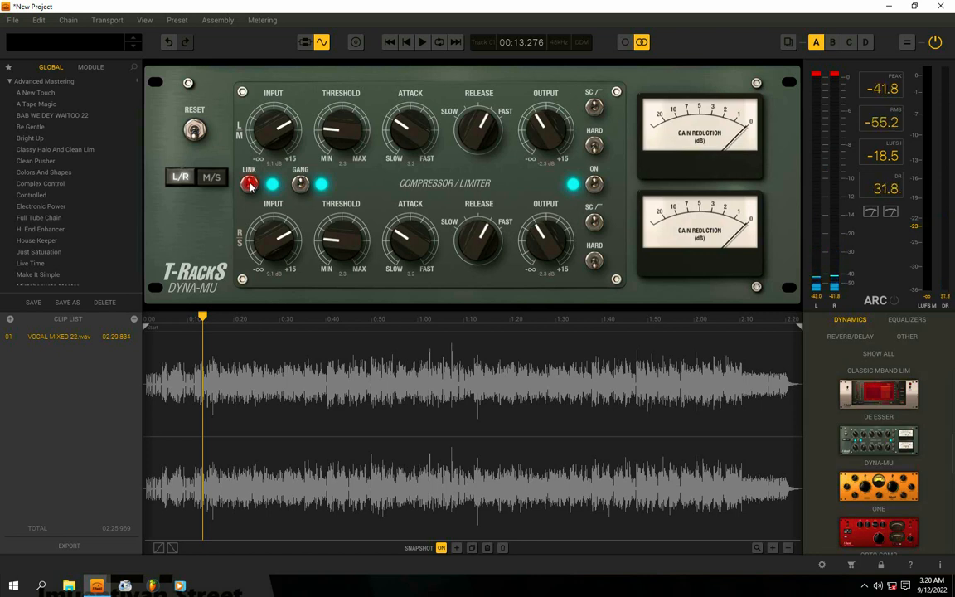
left_click(251, 184)
key("space")
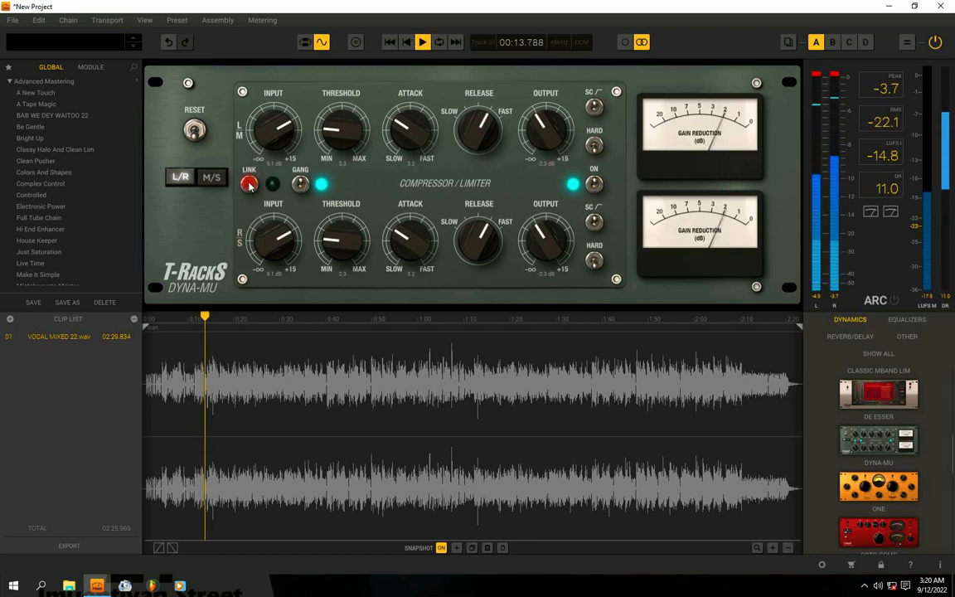
left_click(250, 183)
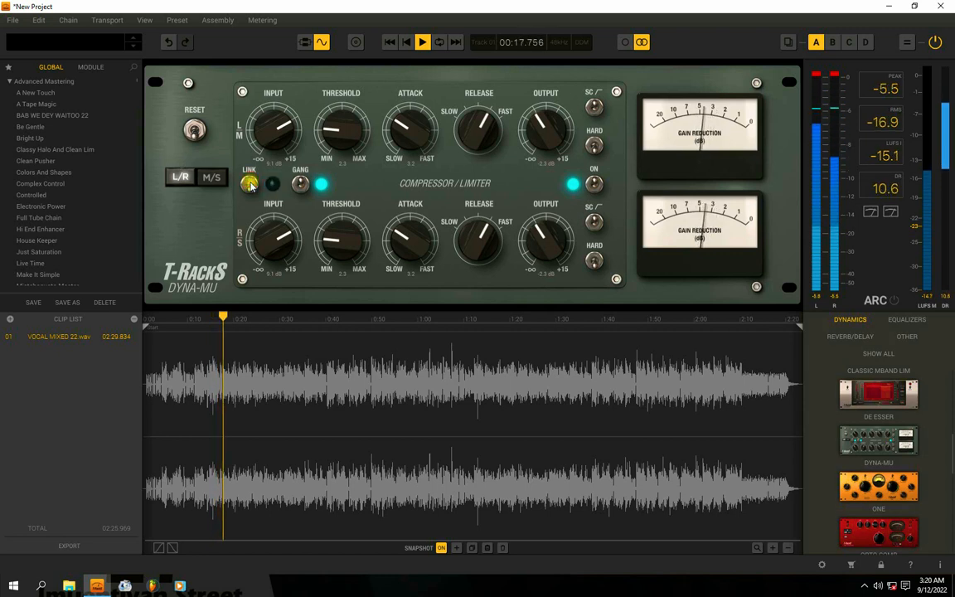
left_click(251, 184)
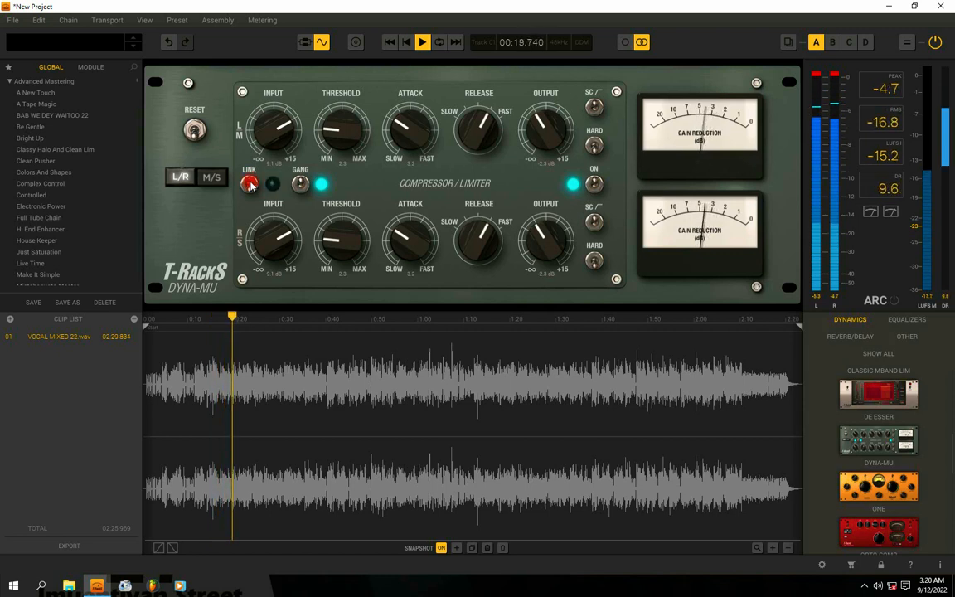
left_click(251, 184)
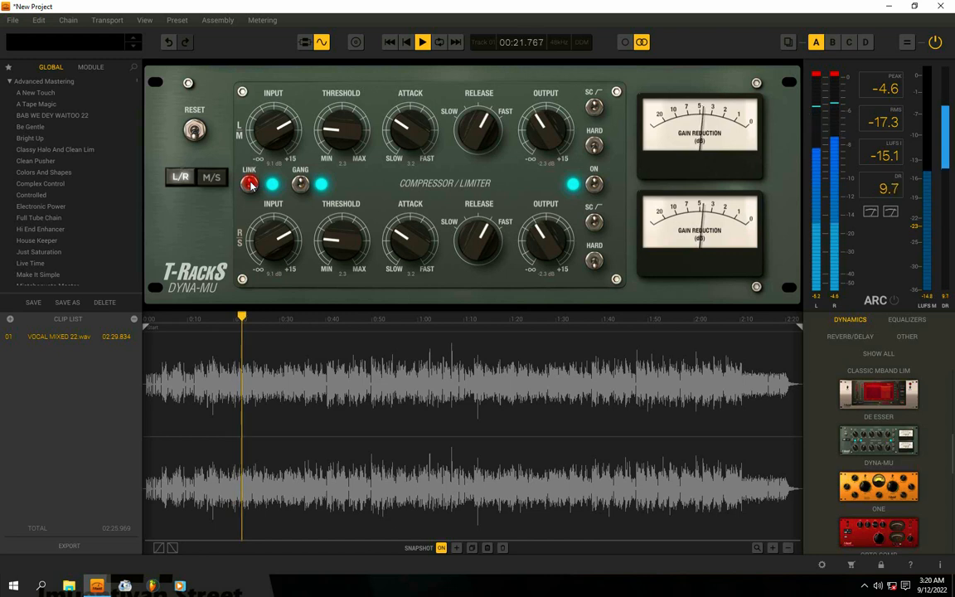
Compare the Dyna-Mu's gang switch off and on, replay a short passage with gang enabled, and stop playback
left_click(301, 184)
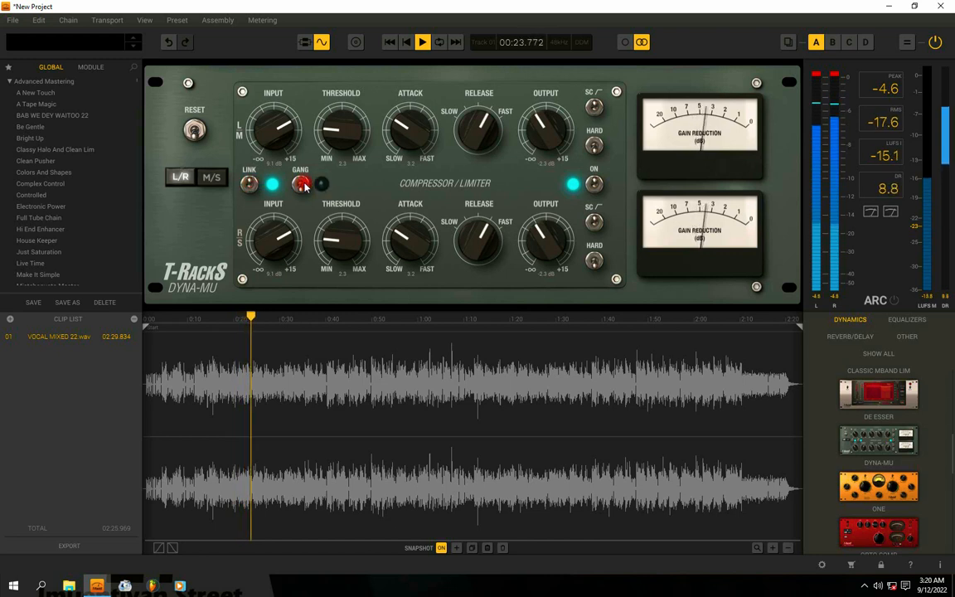
left_click(303, 186)
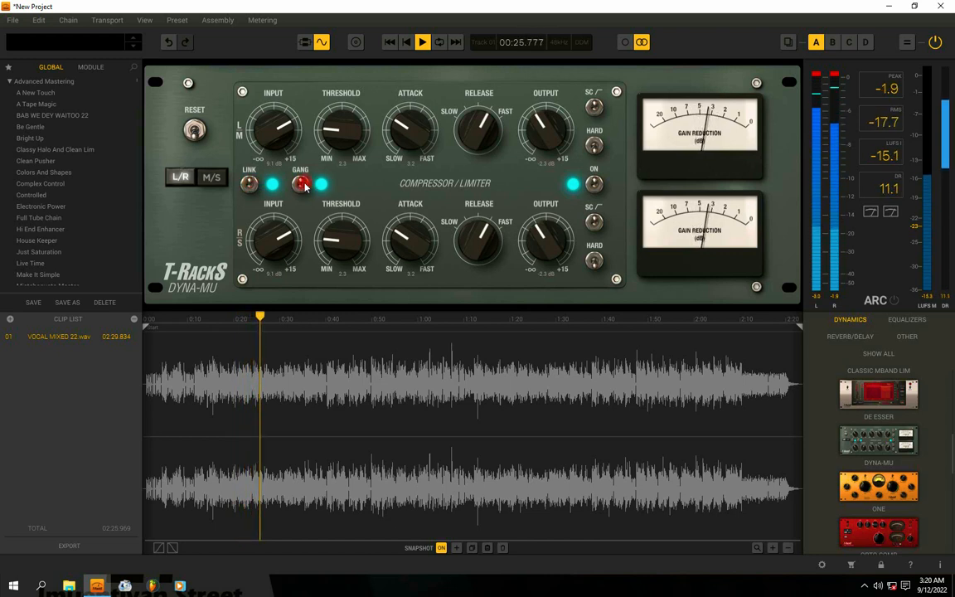
key("space")
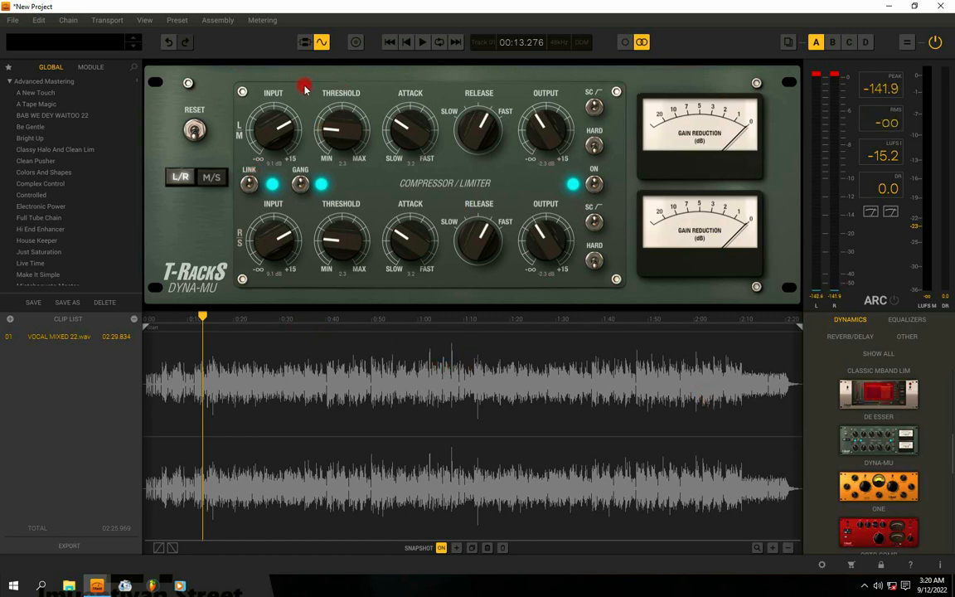
key("space")
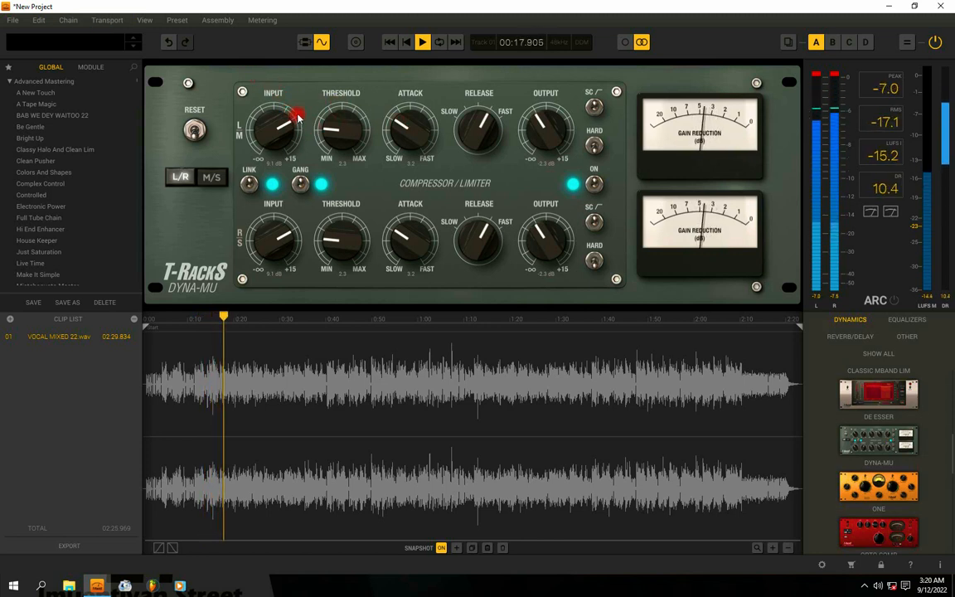
key("space")
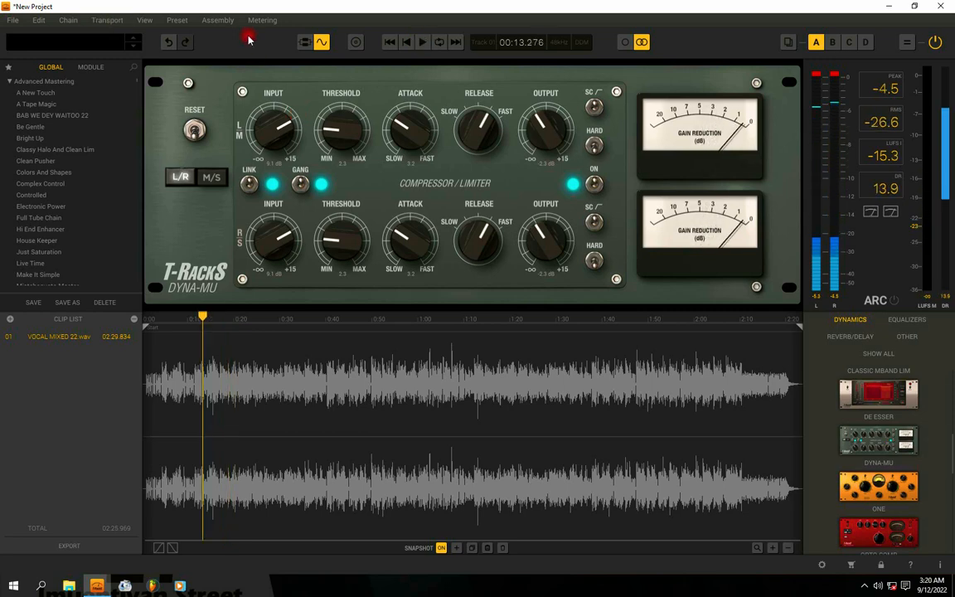
Review the Classic EQ and Dyna-Mu settings in the processing chain, with a brief look at the waveform
left_click(312, 42)
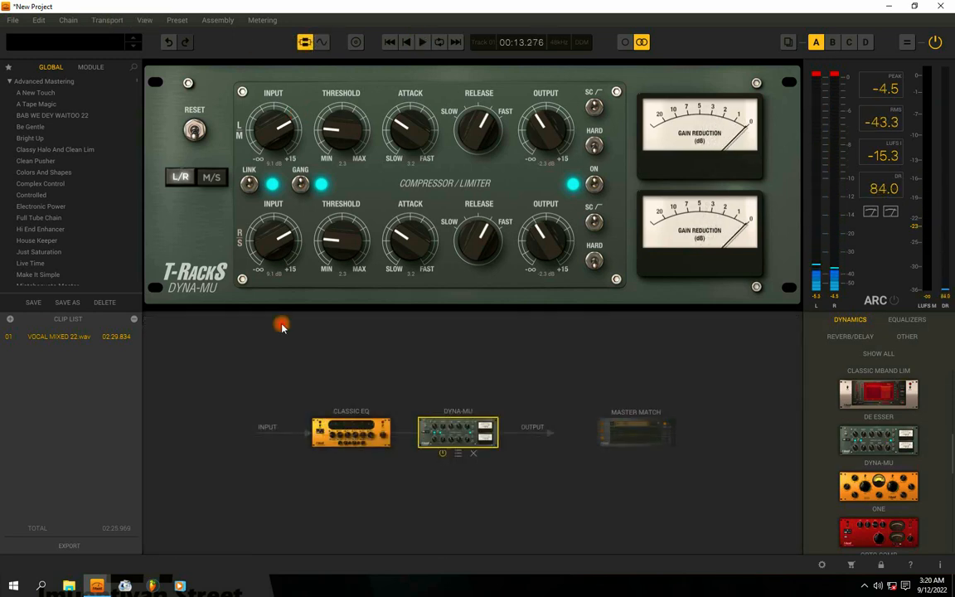
left_click(359, 429)
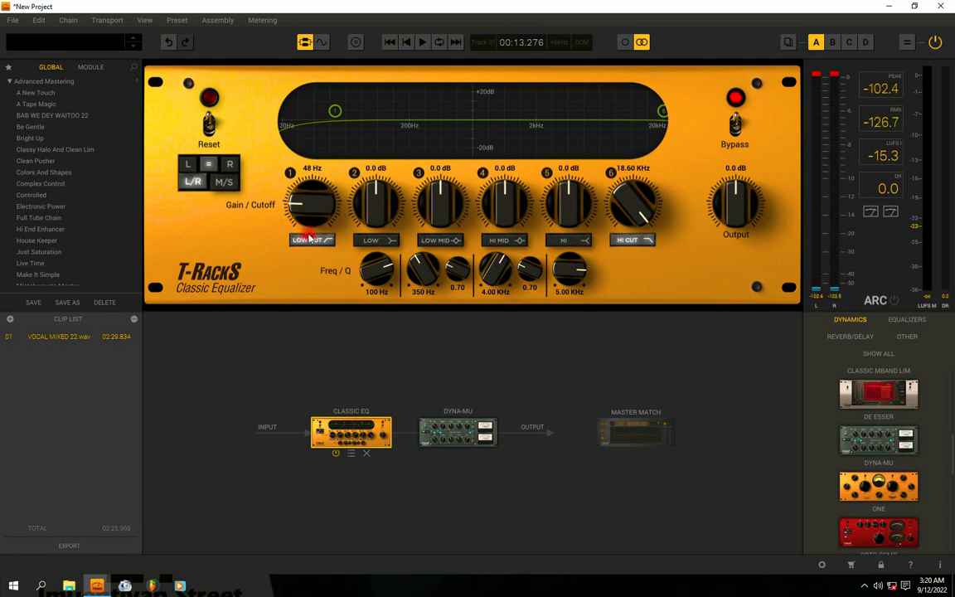
left_click(458, 431)
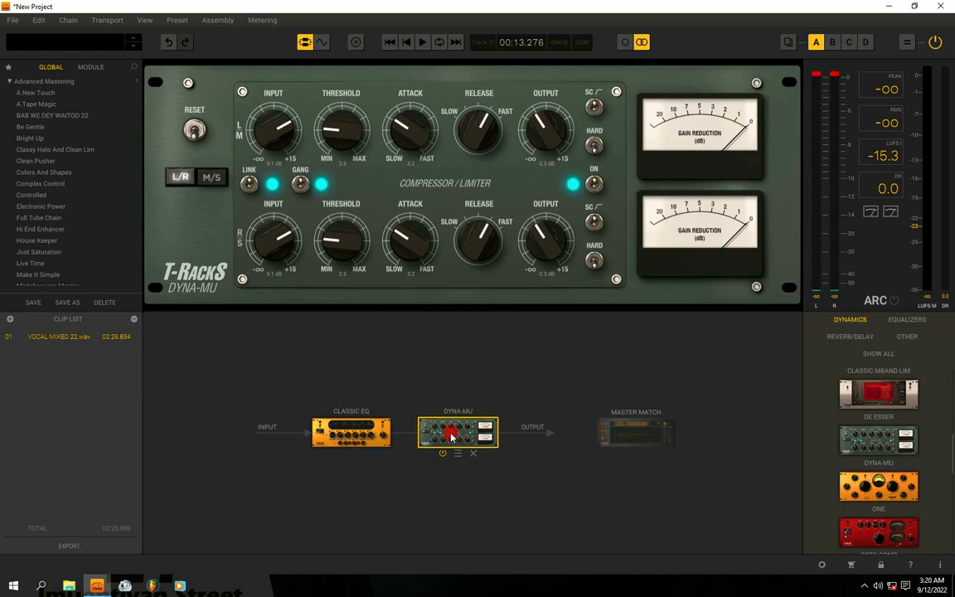
left_click(322, 41)
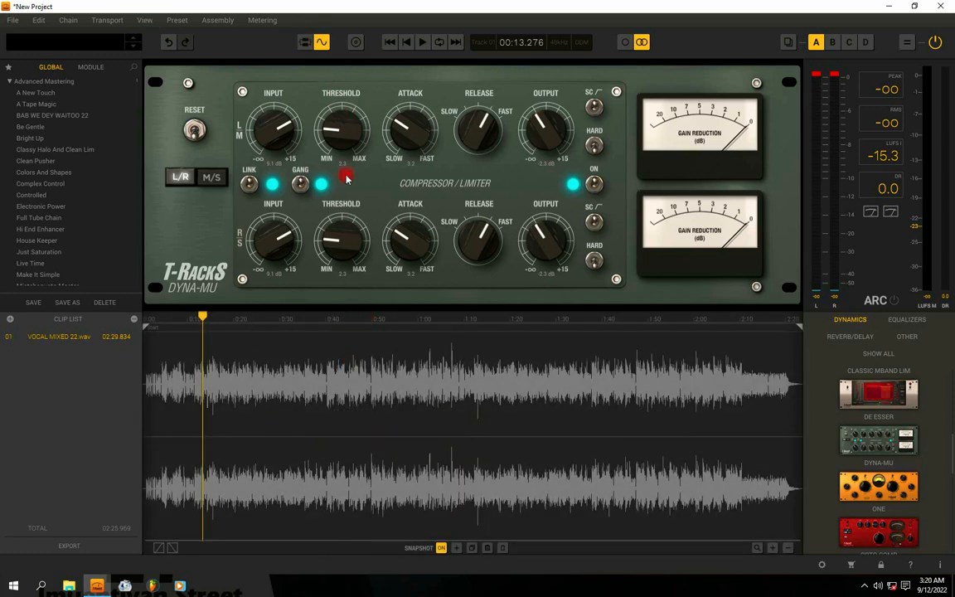
left_click(304, 42)
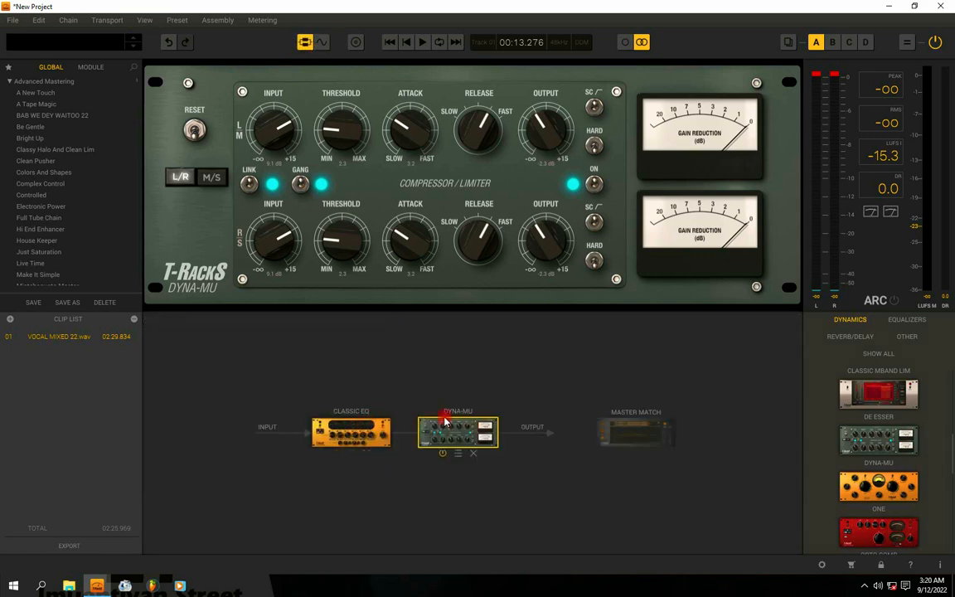
left_click(351, 429)
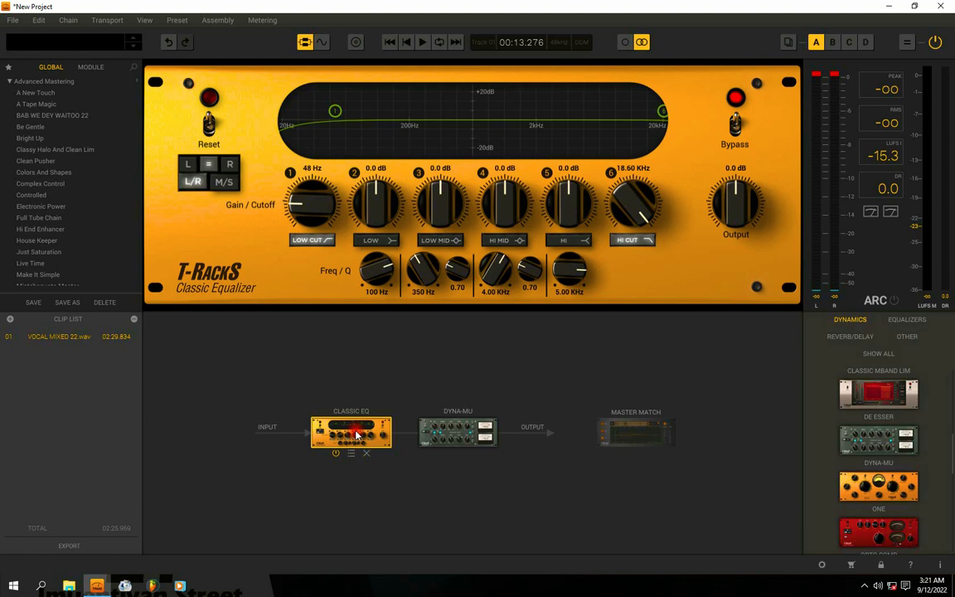
left_click(423, 428)
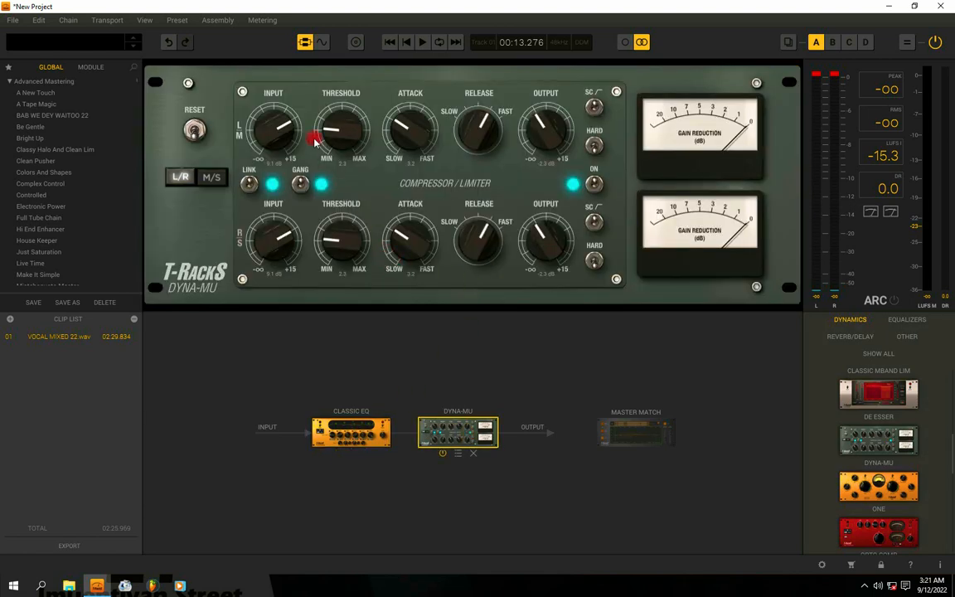
Add the Saturator X from the other-processors category to the chain right after the Dyna-Mu and open its controls
left_click(322, 42)
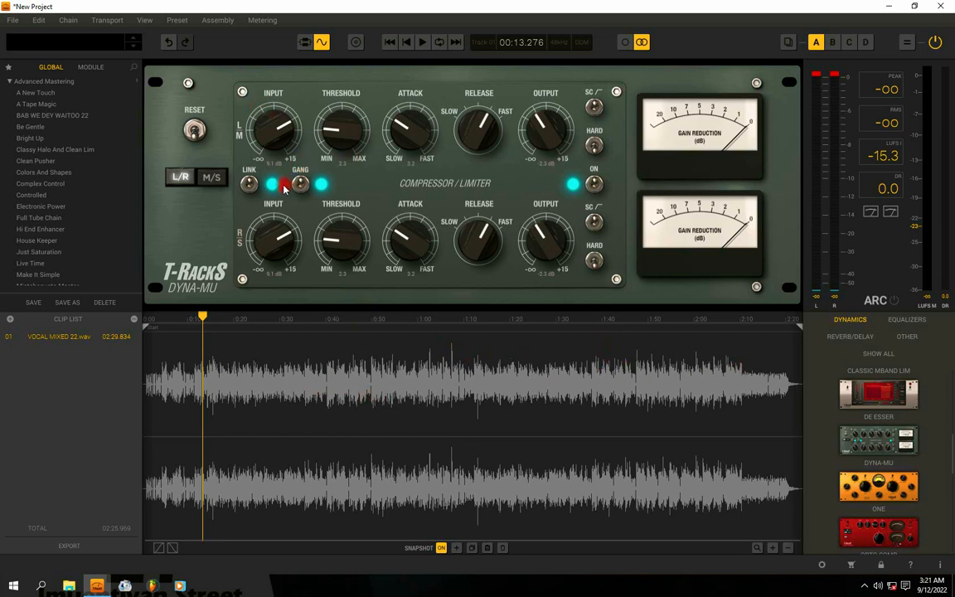
left_click(305, 41)
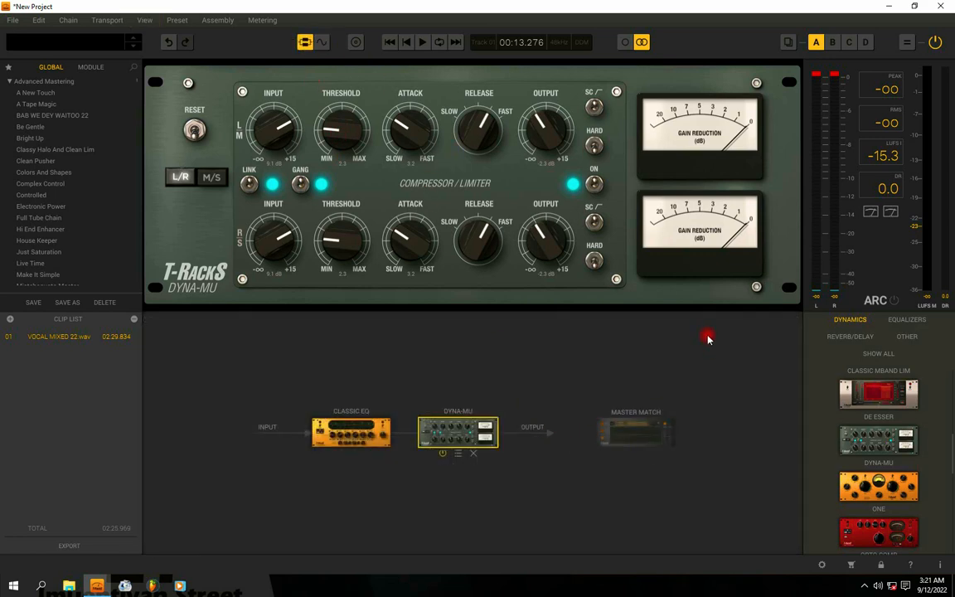
left_click(907, 322)
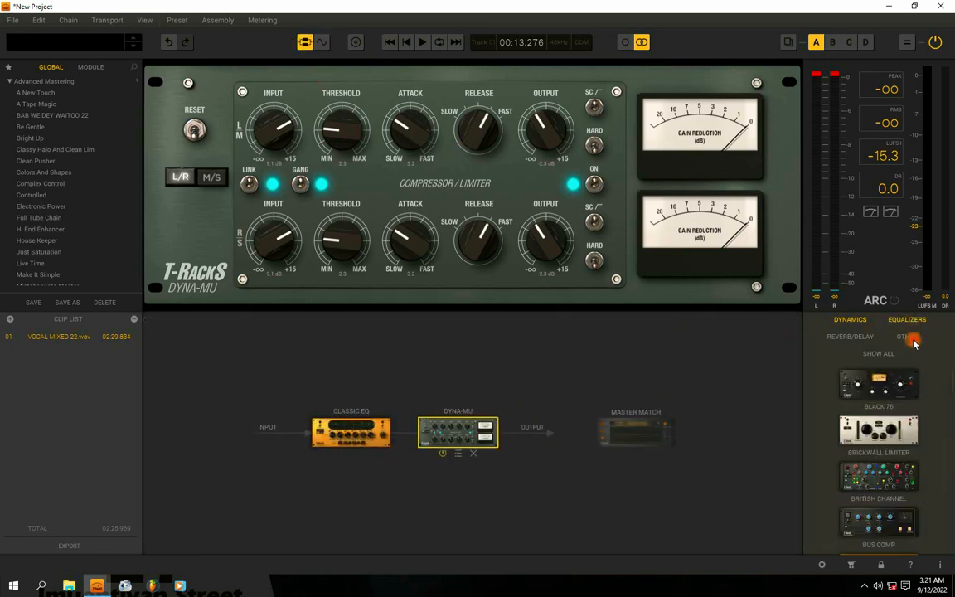
left_click(906, 336)
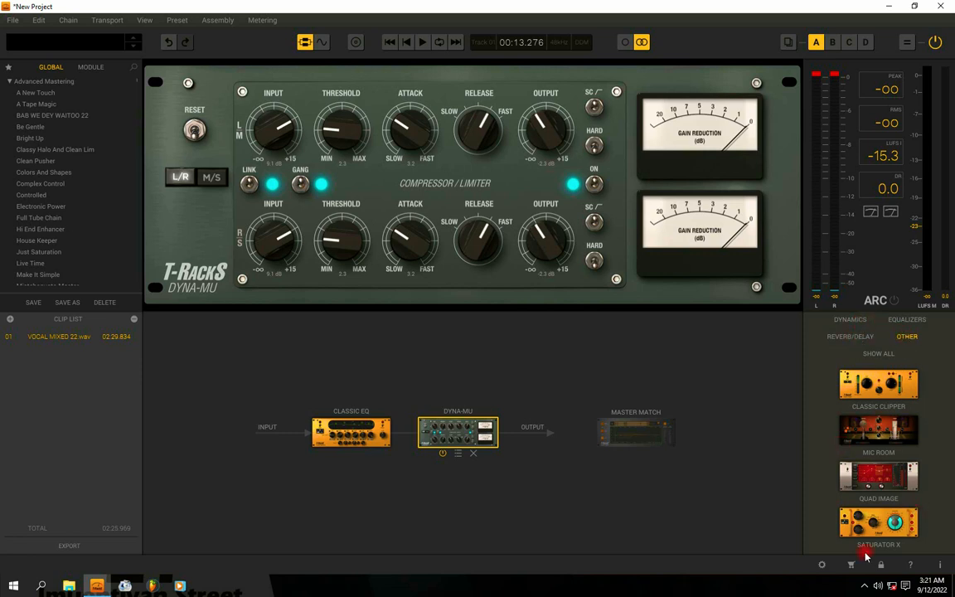
left_click_drag(866, 557, 501, 438)
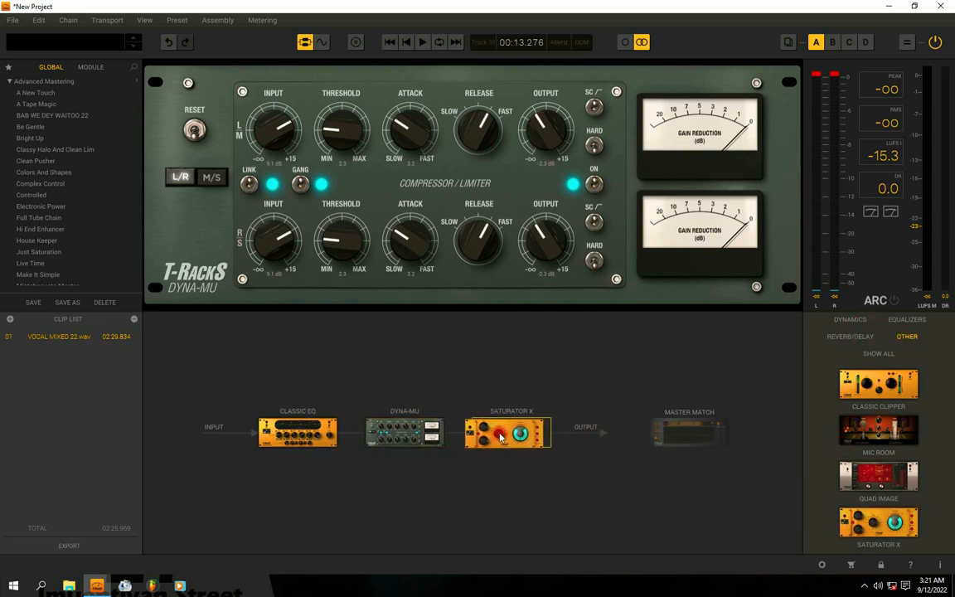
left_click(507, 435)
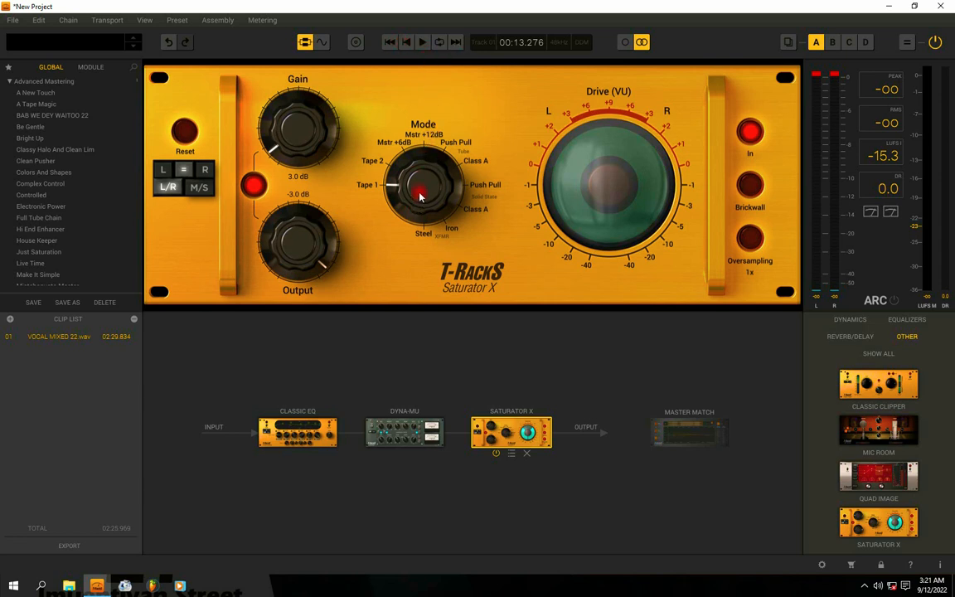
Audition Saturator X in Tape 2 mode, try Mstr +12dB as well, and return the mode to Tape 1
left_click_drag(421, 197, 421, 178)
key("space")
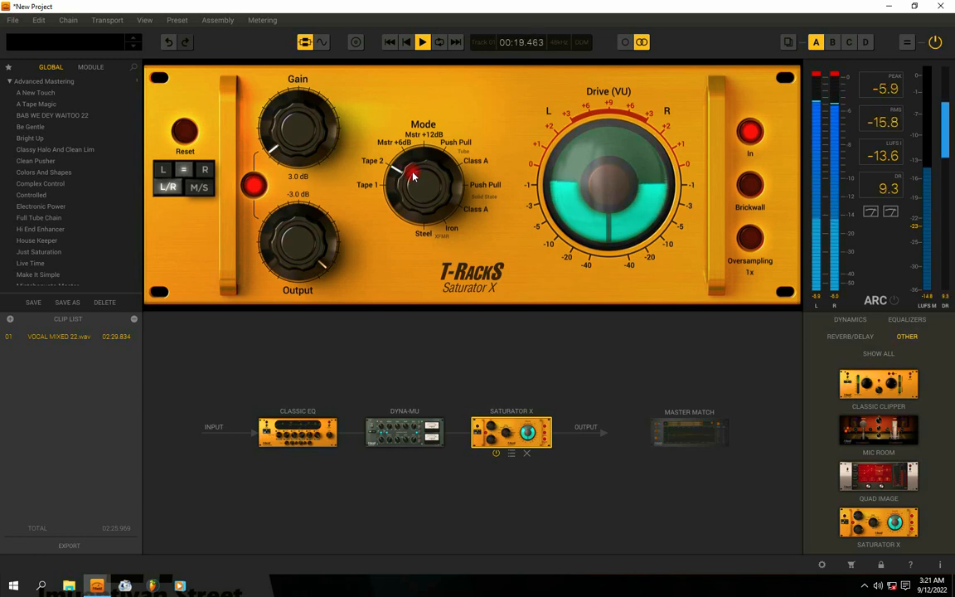
key("space")
left_click_drag(417, 183, 418, 187)
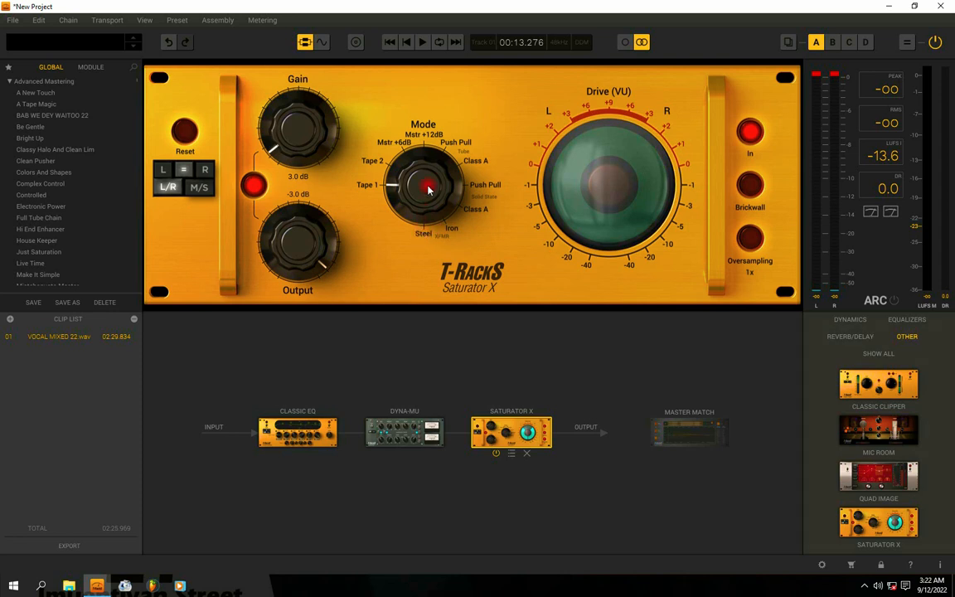
left_click_drag(413, 186, 413, 166)
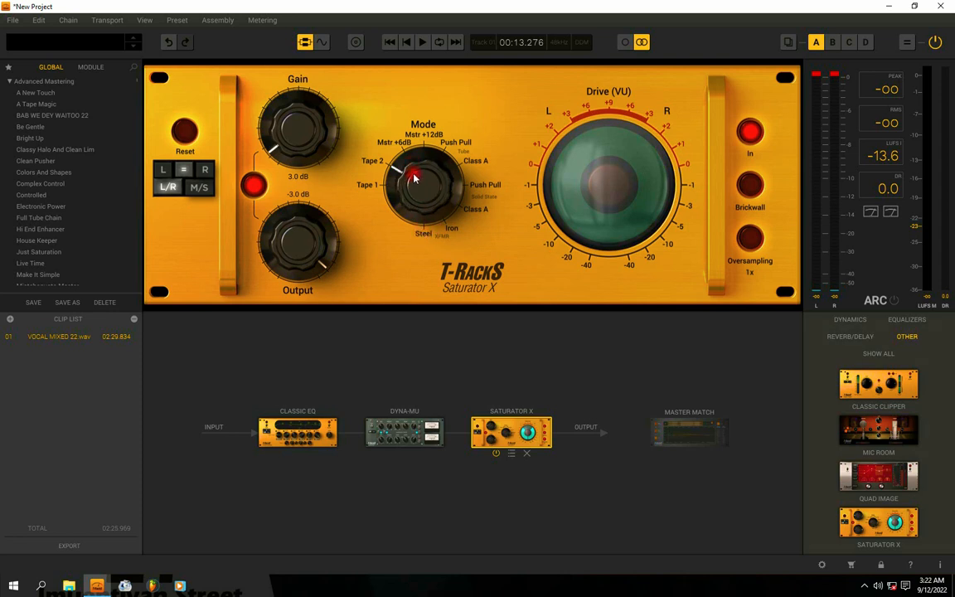
left_click_drag(416, 184, 409, 150)
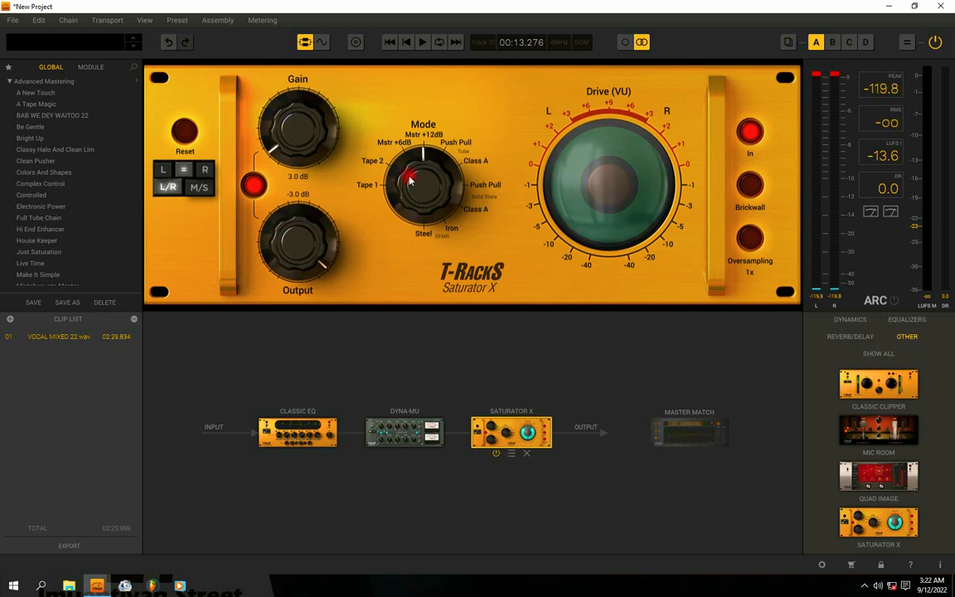
left_click_drag(409, 180, 412, 213)
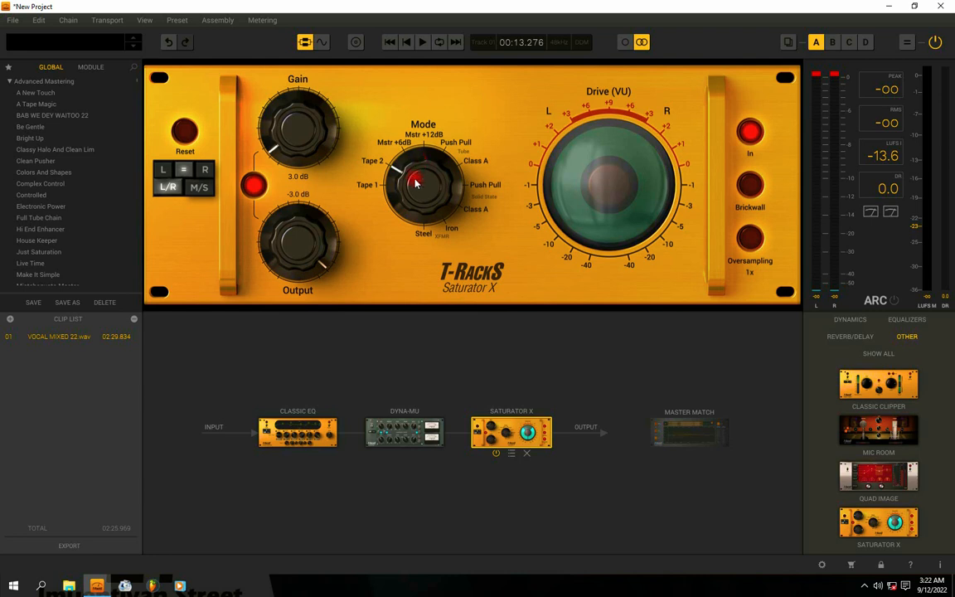
left_click_drag(416, 184, 417, 209)
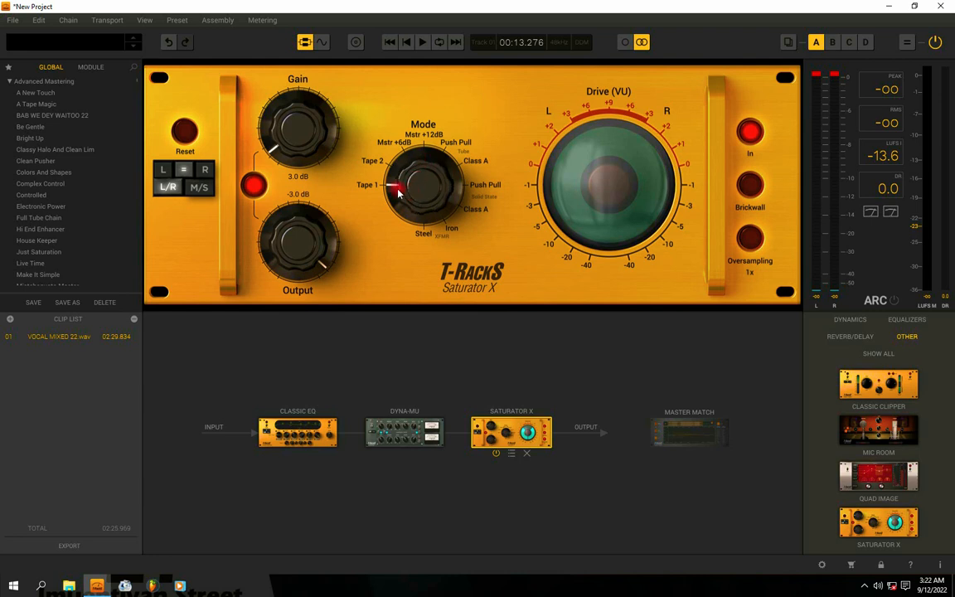
Play the song twice in Tape 1 mode, comparing the sound with Saturator X bypassed and active
key("space")
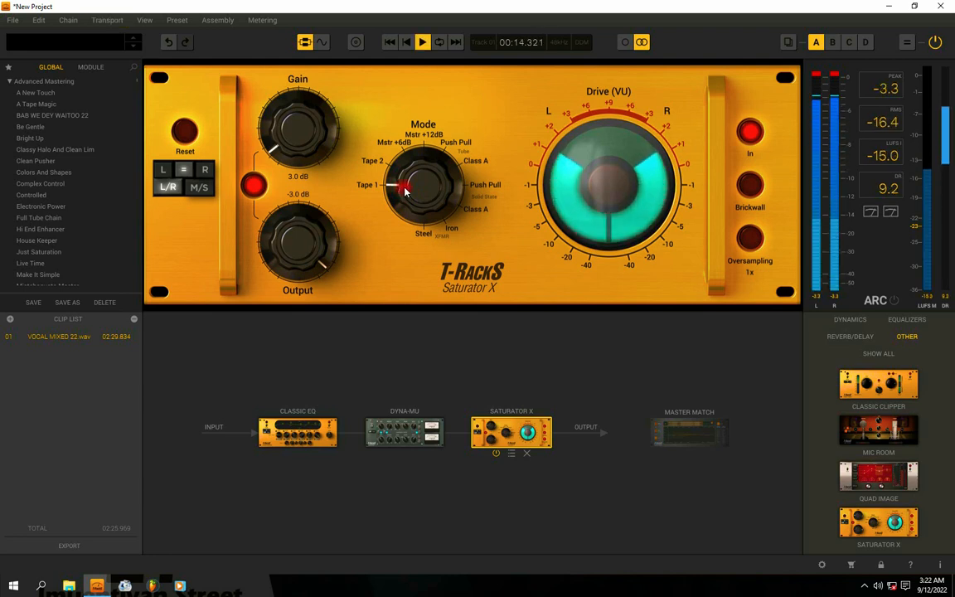
left_click(495, 454)
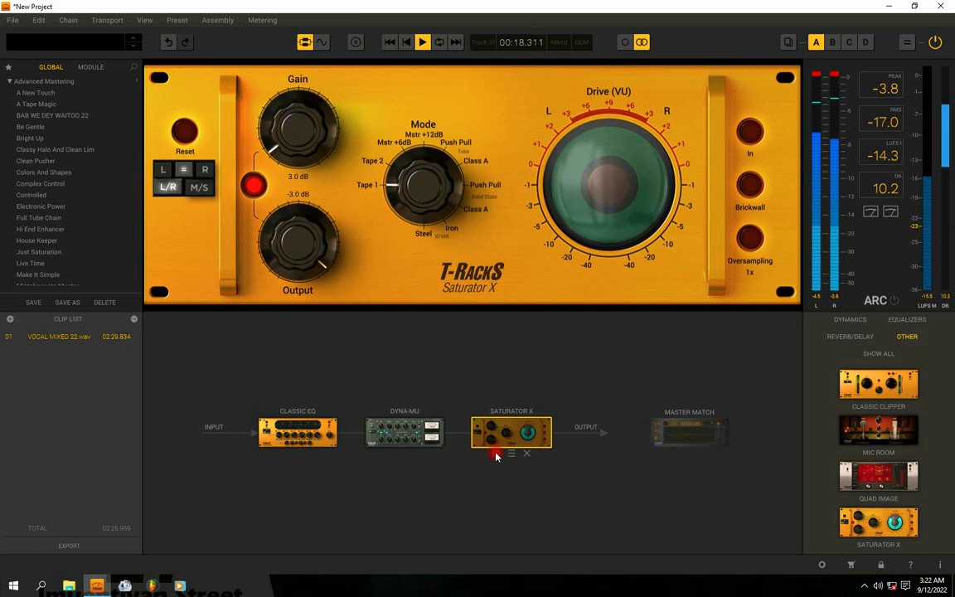
left_click(496, 455)
key("space")
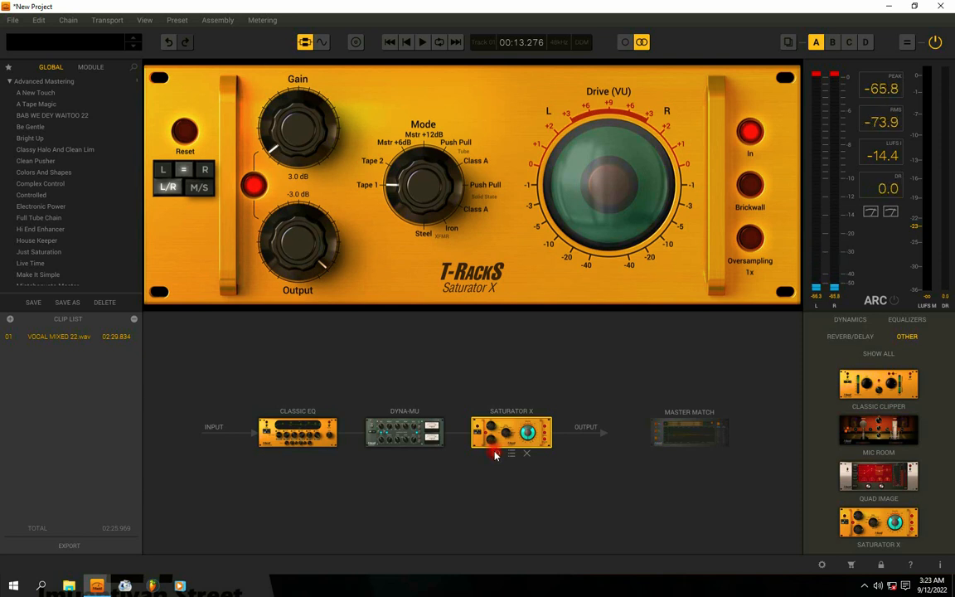
key("space")
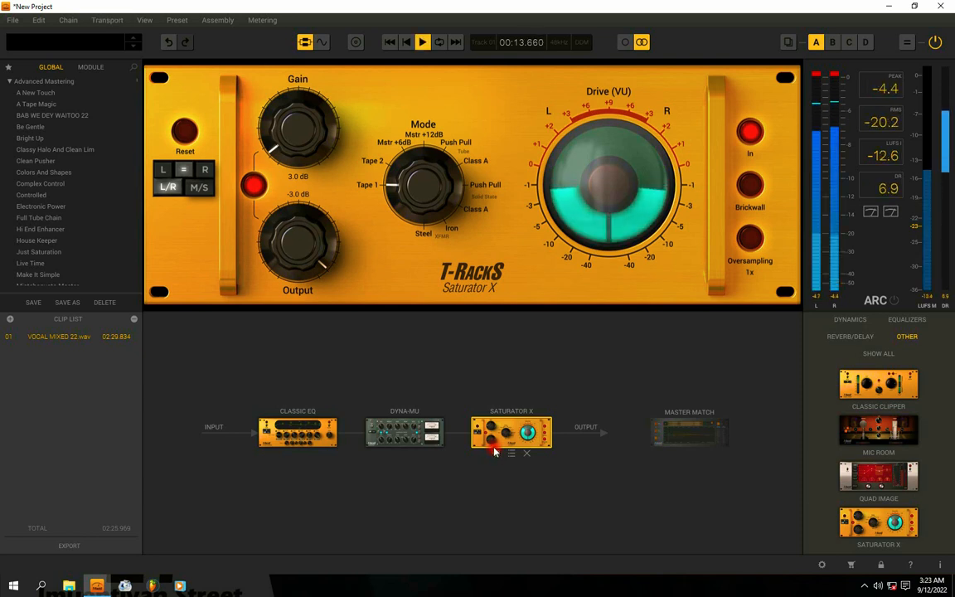
left_click(495, 456)
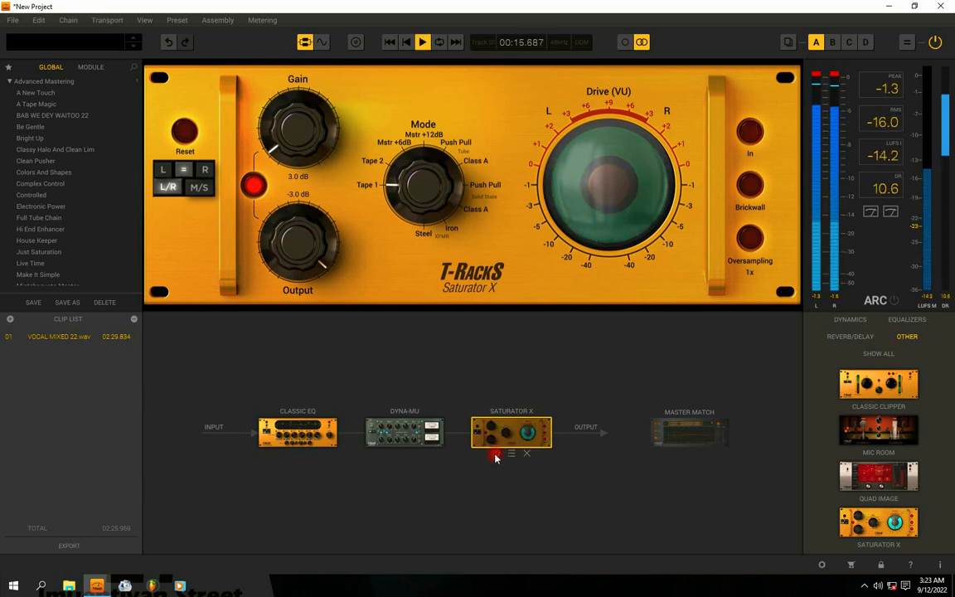
left_click(495, 456)
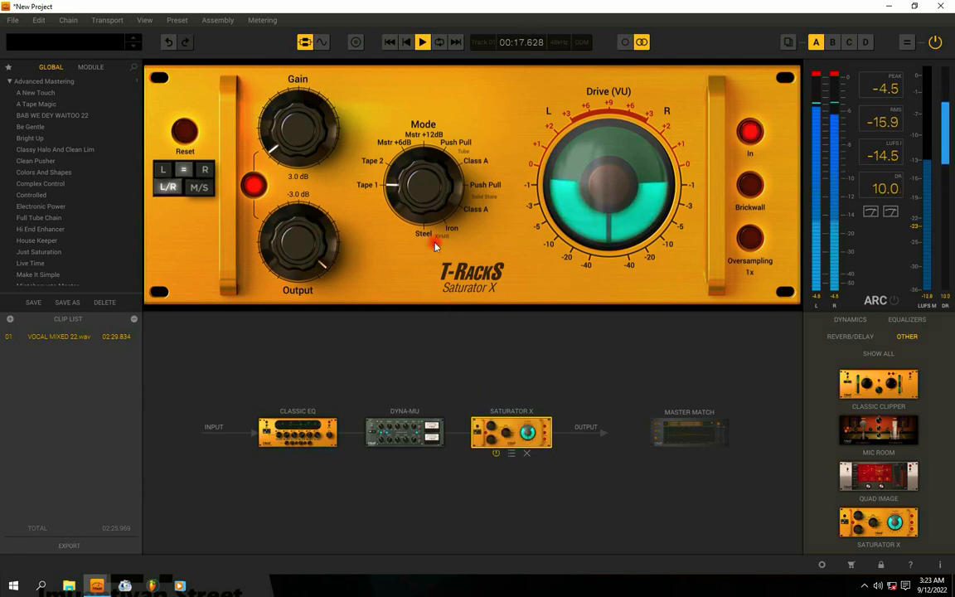
Set Saturator X's mode to Mstr +6dB during playback and replay the song
left_click_drag(436, 207, 418, 181)
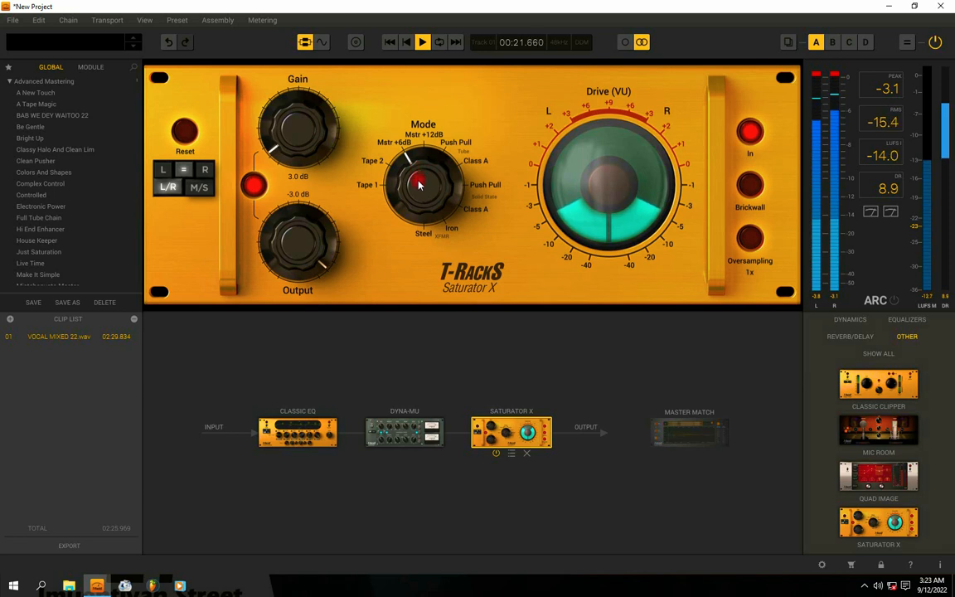
key("space")
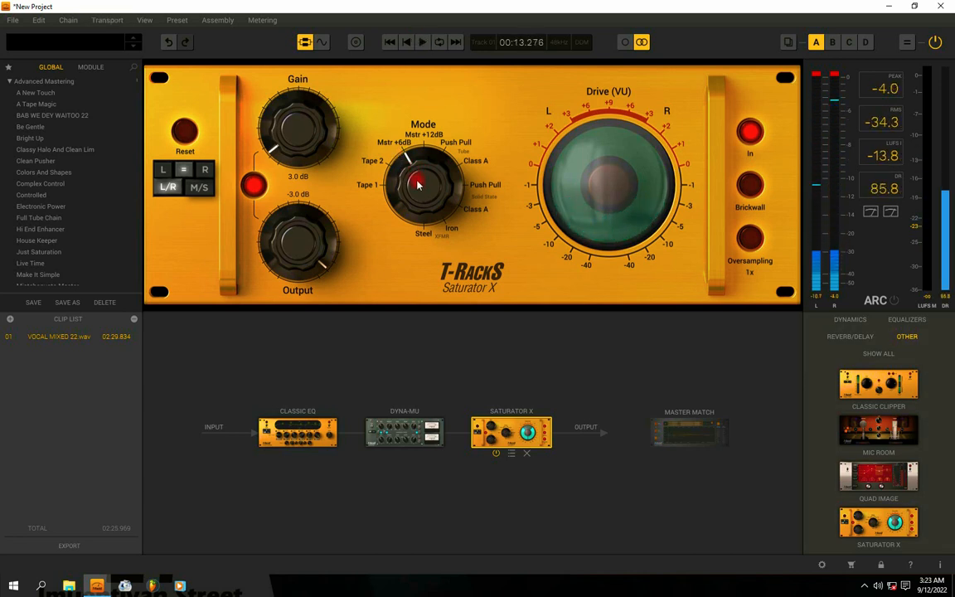
key("space")
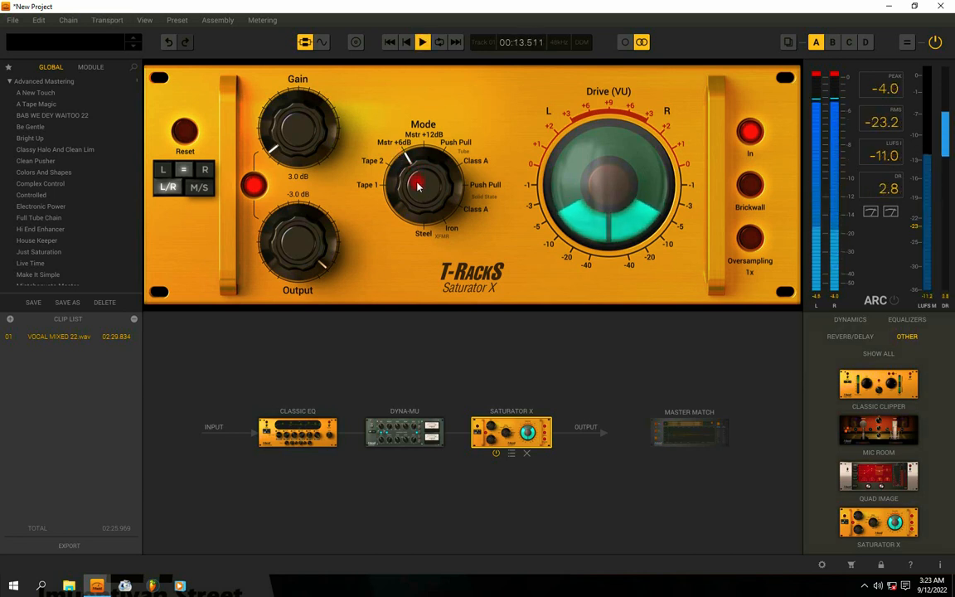
Try the solid-state Class A mode against bypass, then return Saturator X to Mstr +6dB and replay the song
left_click_drag(419, 184, 428, 193)
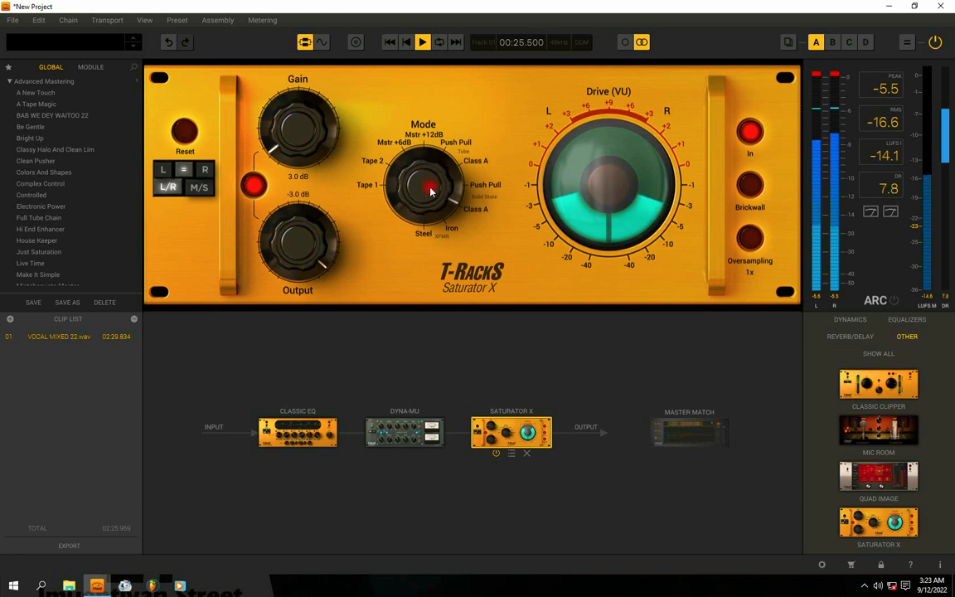
left_click(497, 453)
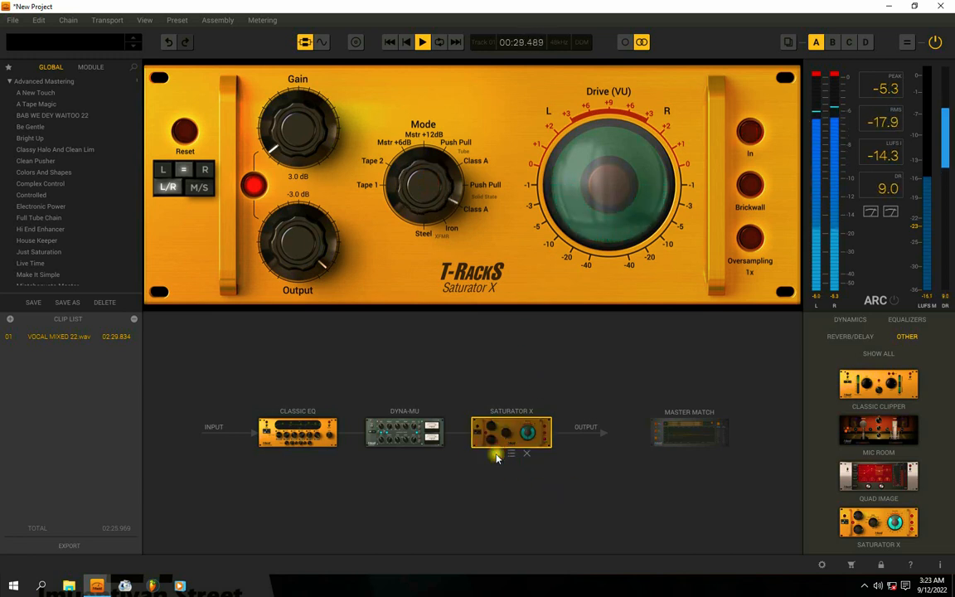
left_click(496, 455)
left_click_drag(444, 204, 428, 180)
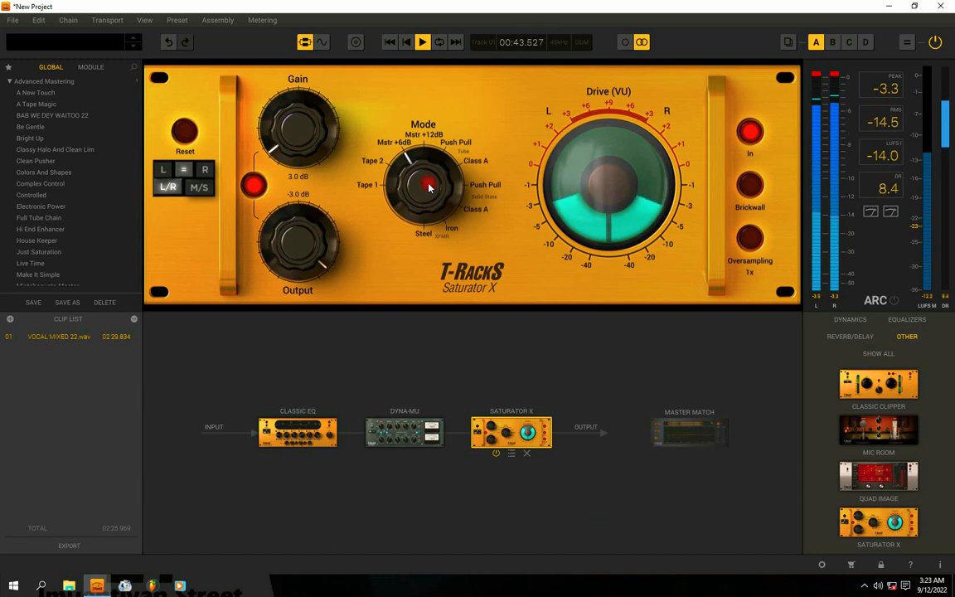
key("space")
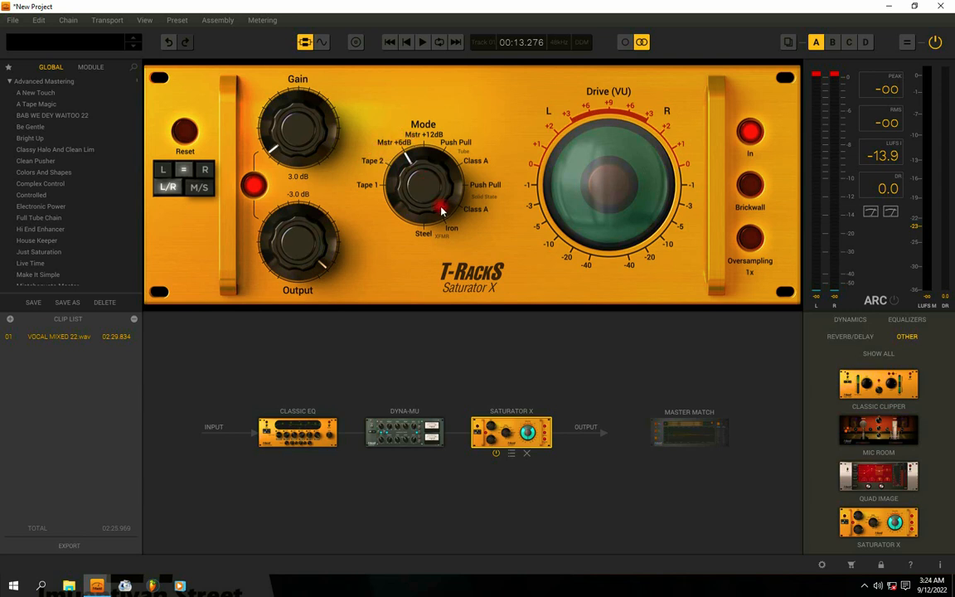
key("space")
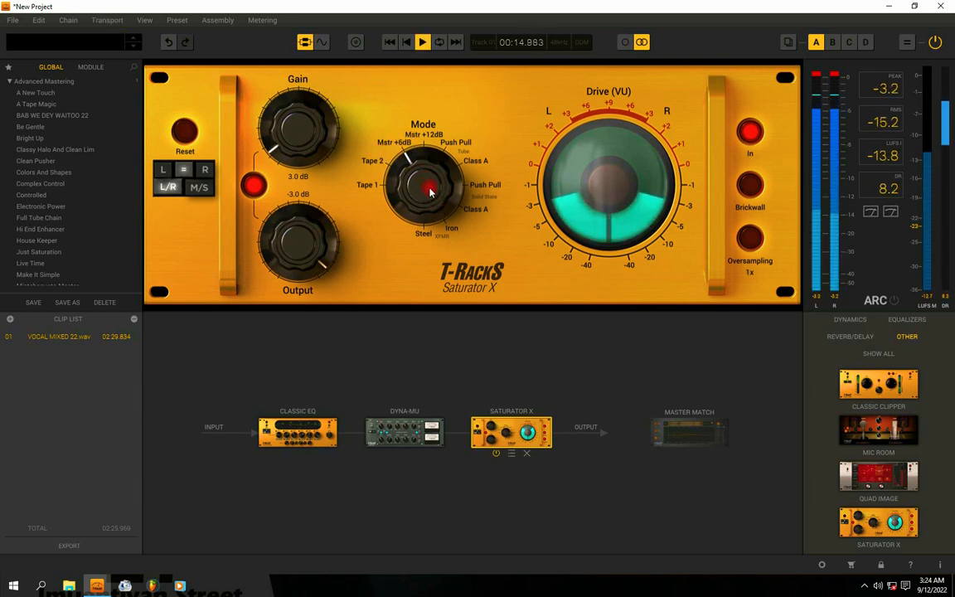
left_click(864, 586)
left_click(865, 565)
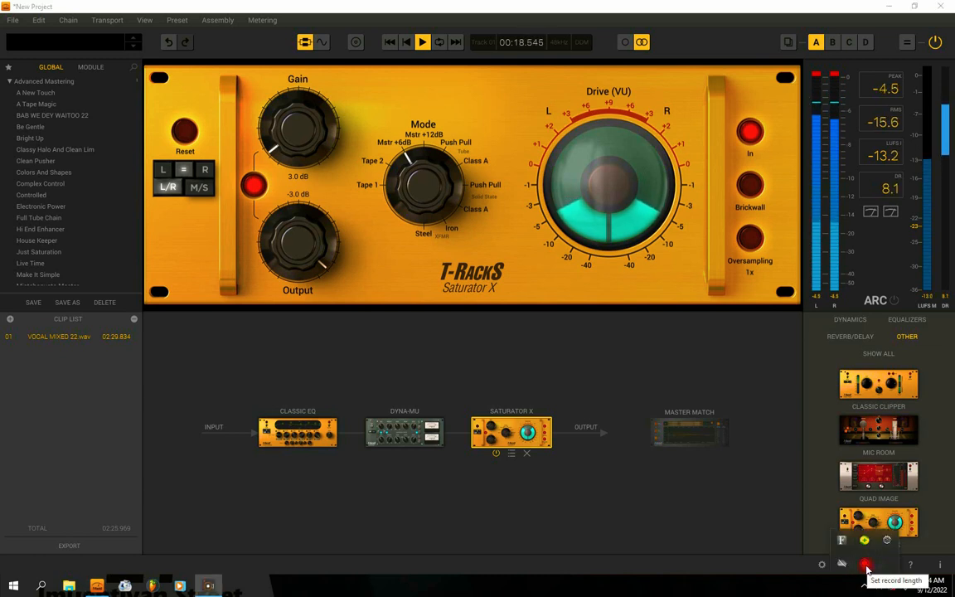
left_click(879, 590)
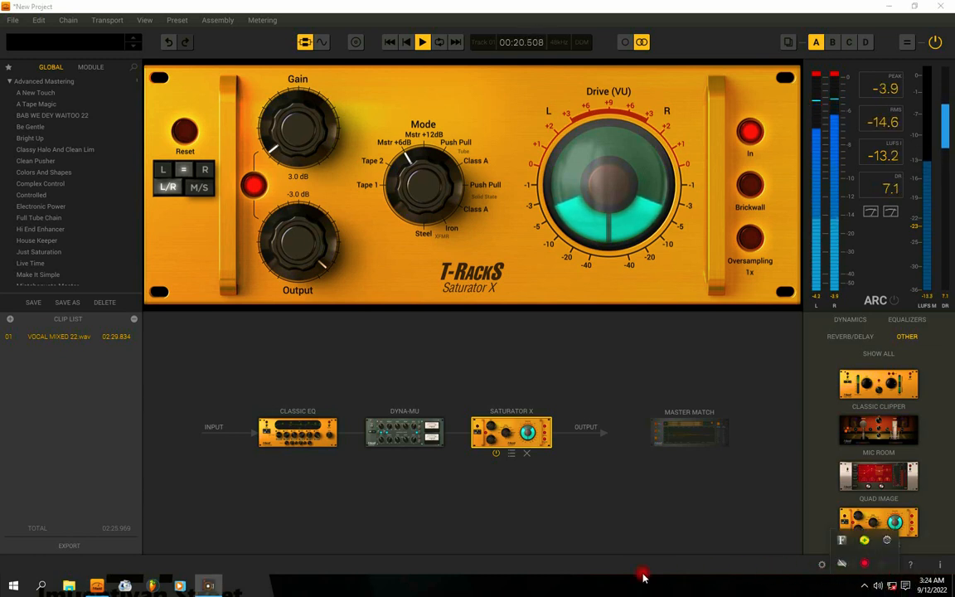
left_click(609, 580)
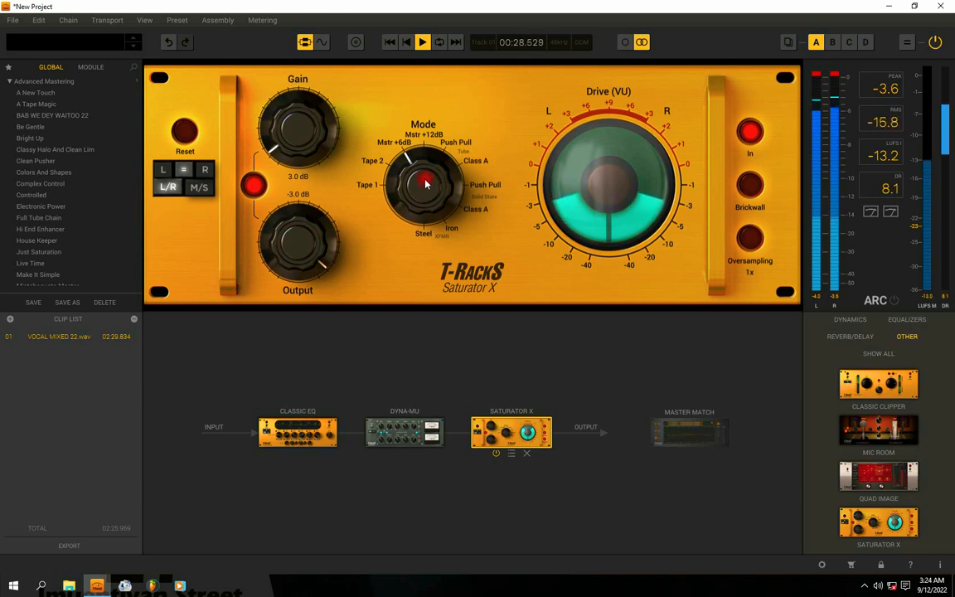
Stop the song, display its waveform, and replay the passage to hear the Mstr +6dB saturation
key("space")
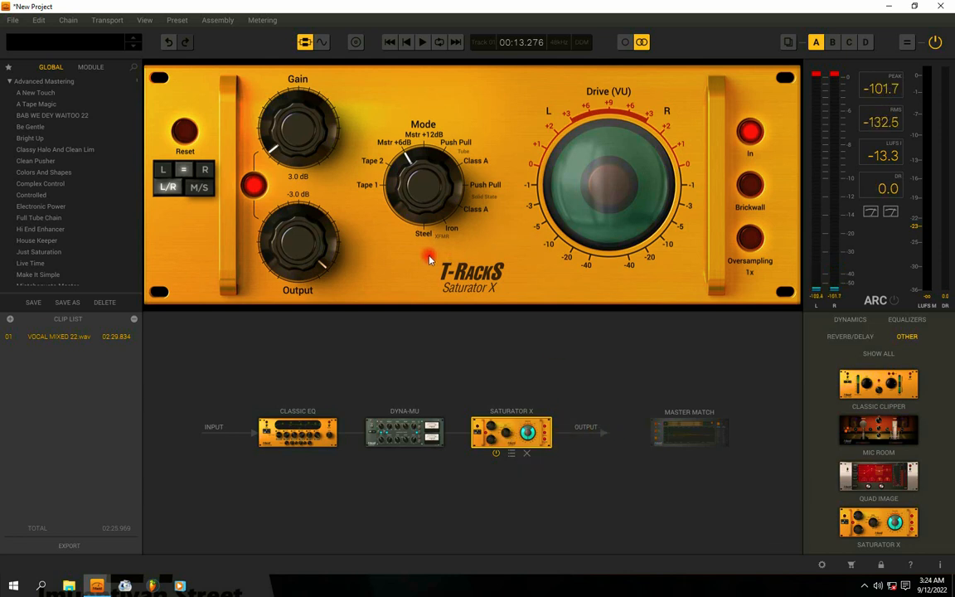
left_click(321, 43)
key("space")
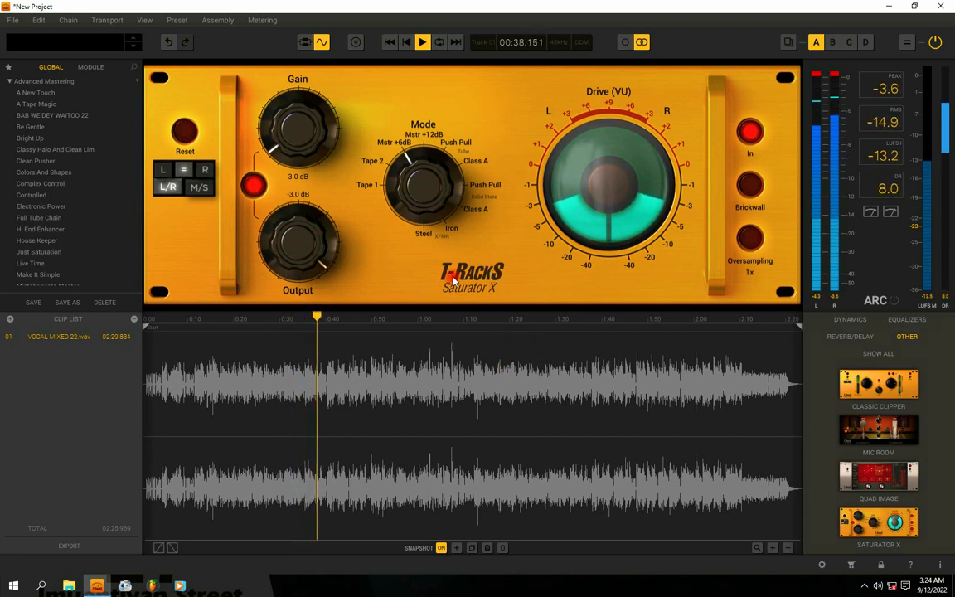
key("space")
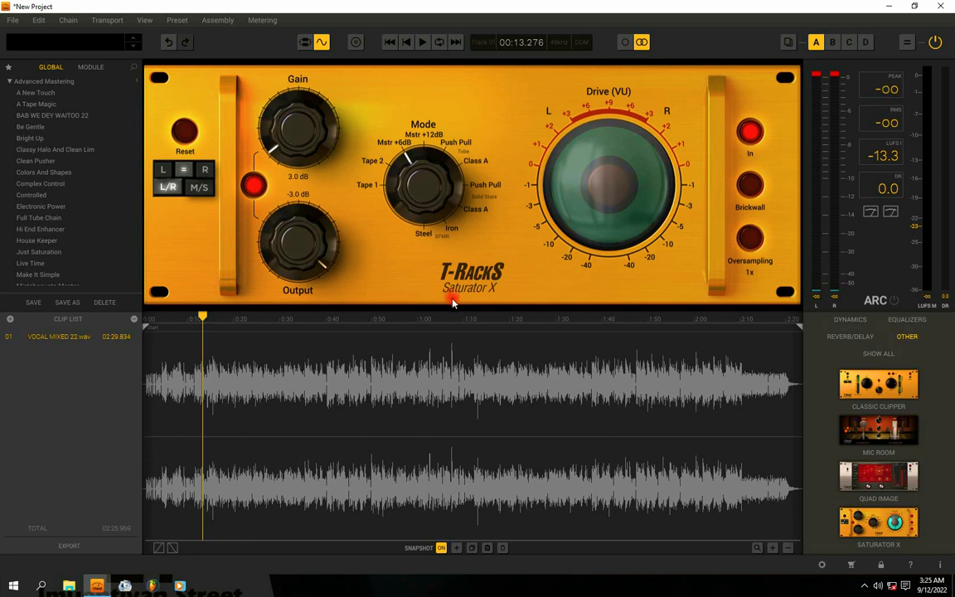
Glance at the processing chain, return to the waveform, and set the playback position to about 30.9 seconds
left_click(304, 43)
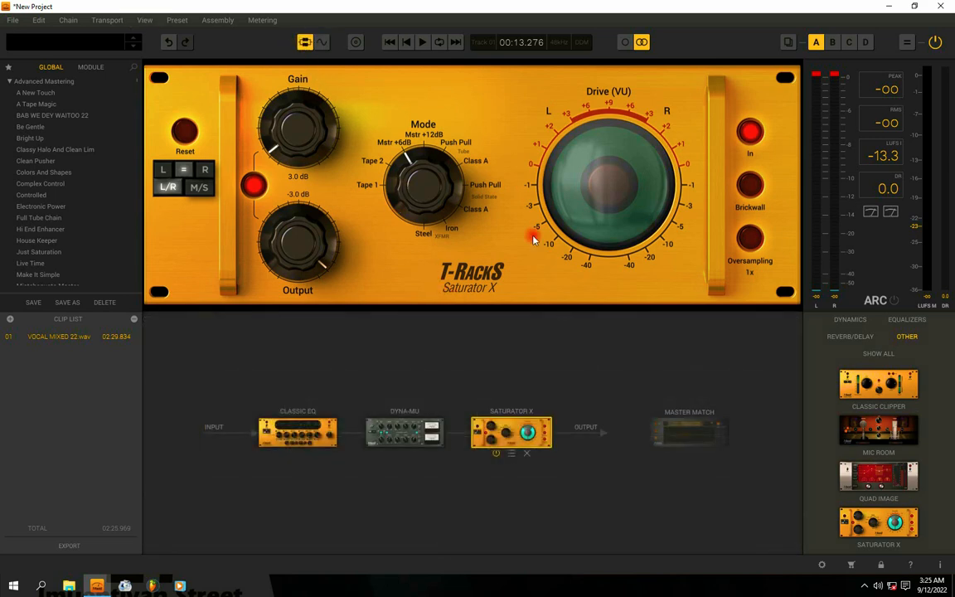
left_click(320, 42)
left_click(461, 420)
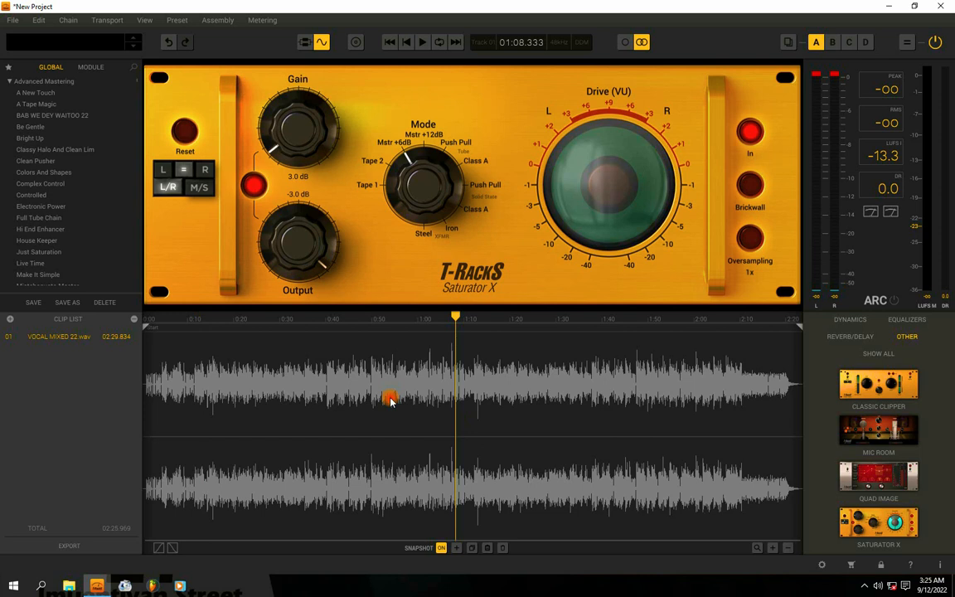
left_click(284, 380)
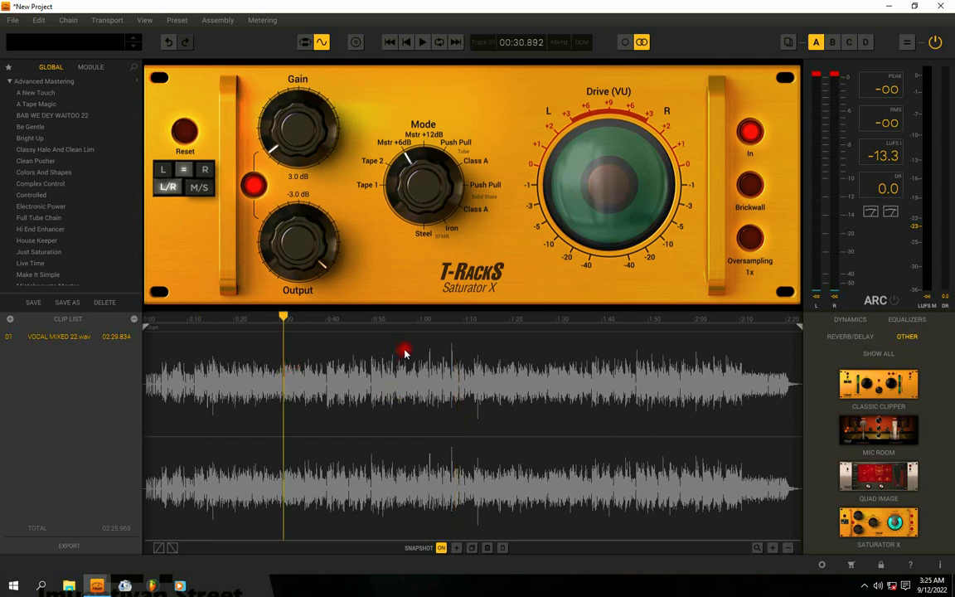
Add the Stealth Limiter from the dynamics modules to the end of the chain and play the song through it
left_click(906, 321)
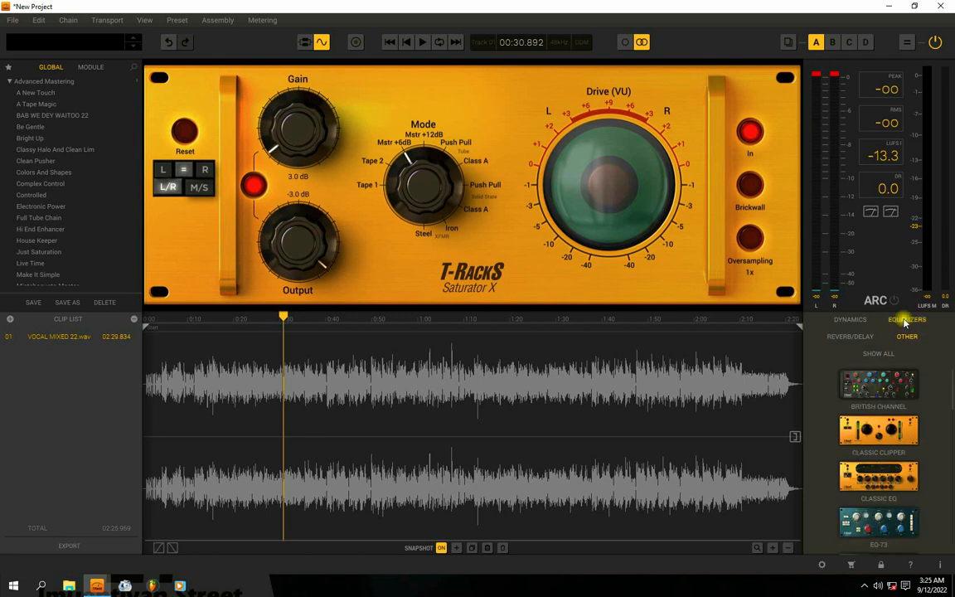
left_click(850, 321)
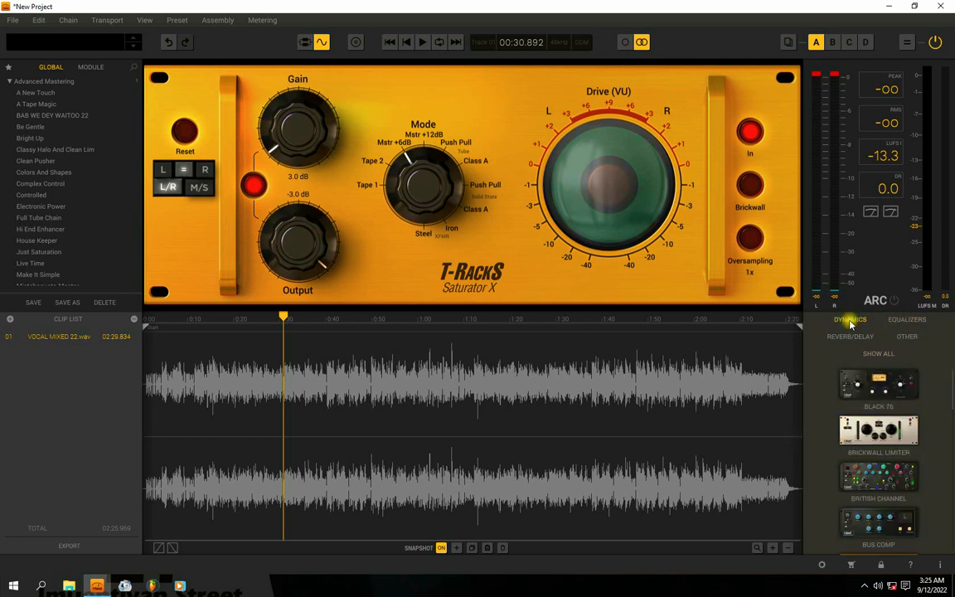
scroll(870, 433, "down", 10)
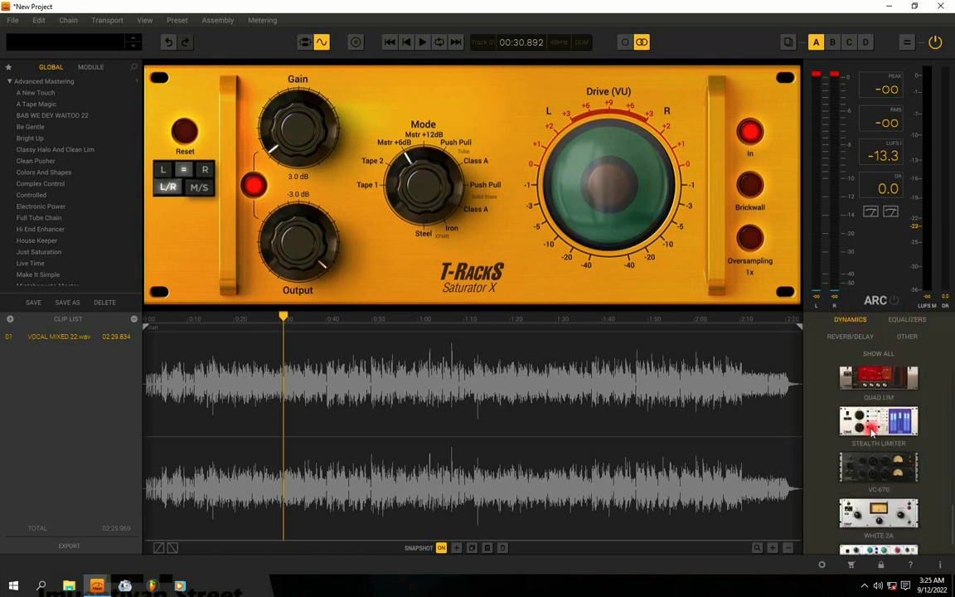
left_click_drag(871, 431, 568, 433)
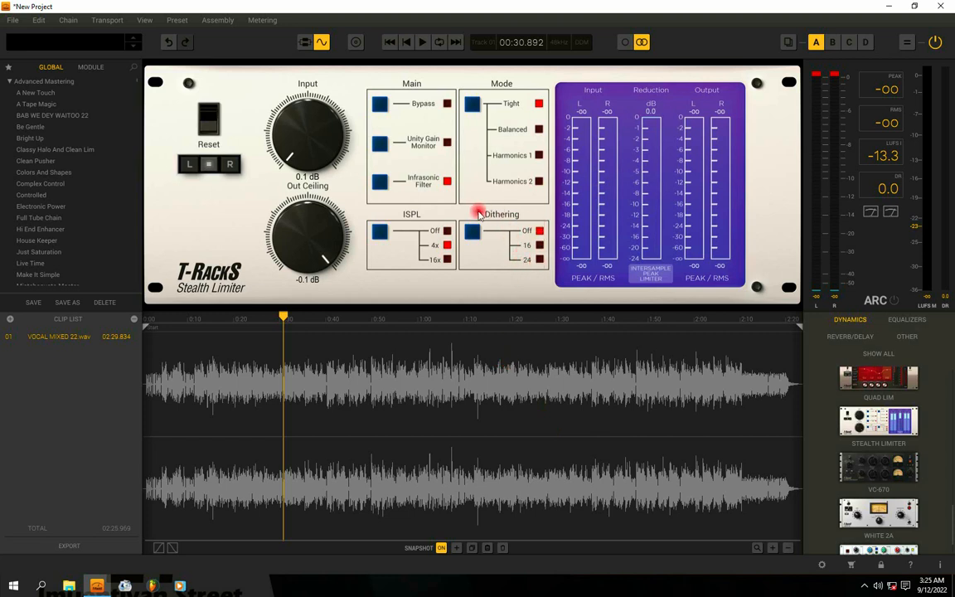
key("space")
key("space")
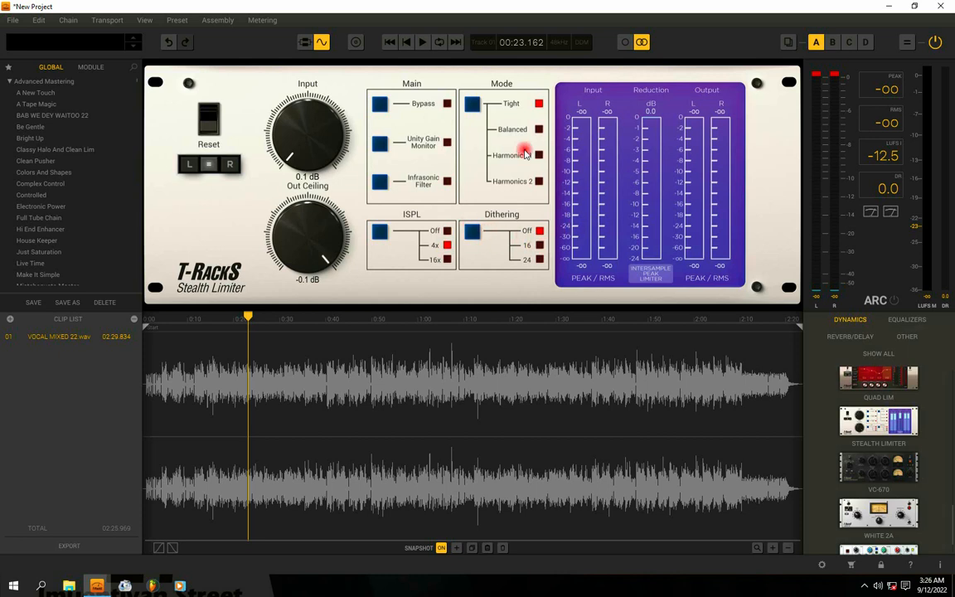
Replay the song while comparing the Stealth Limiter's modes, and settle on Harmonics 1
key("space")
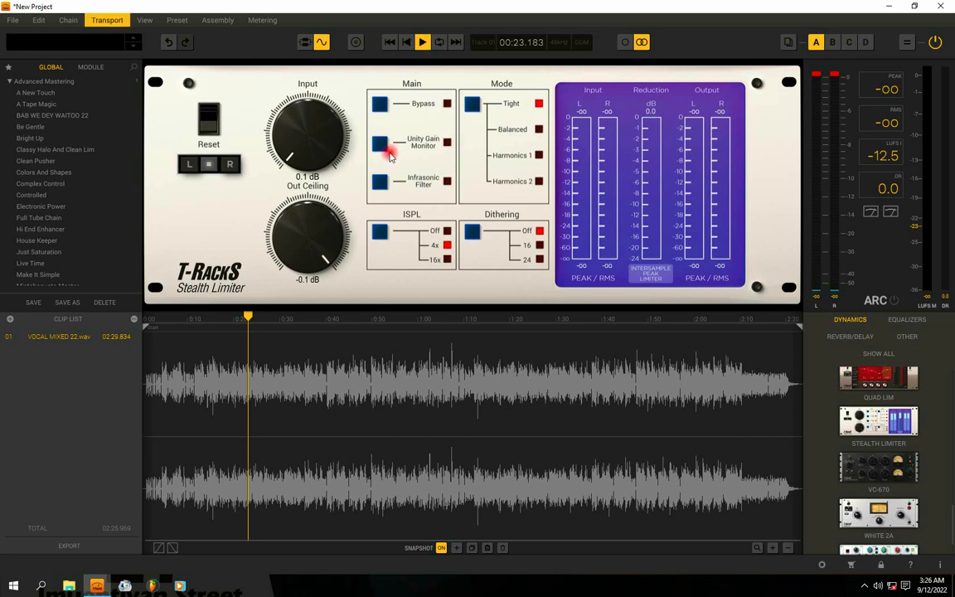
left_click(474, 107)
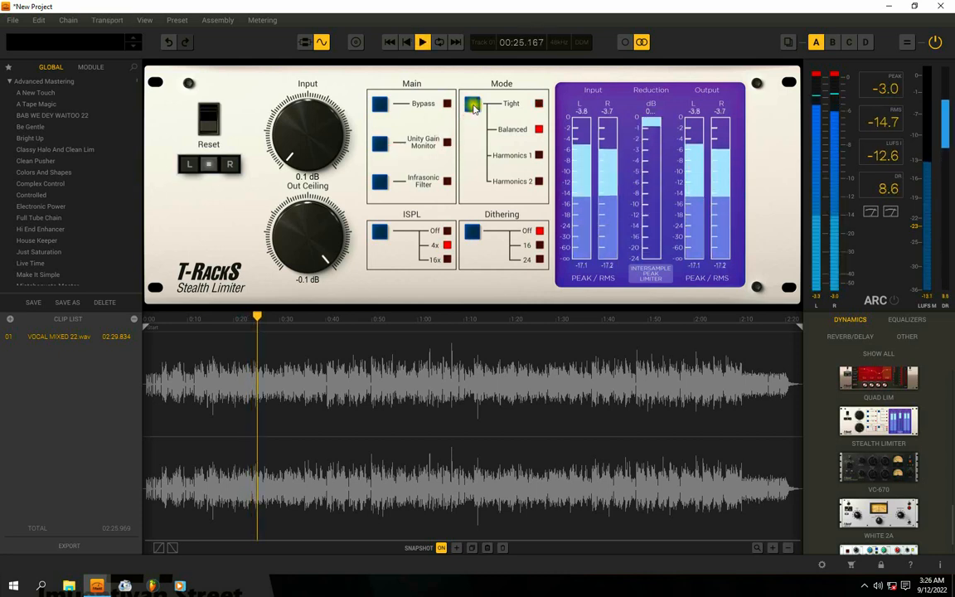
left_click(475, 107)
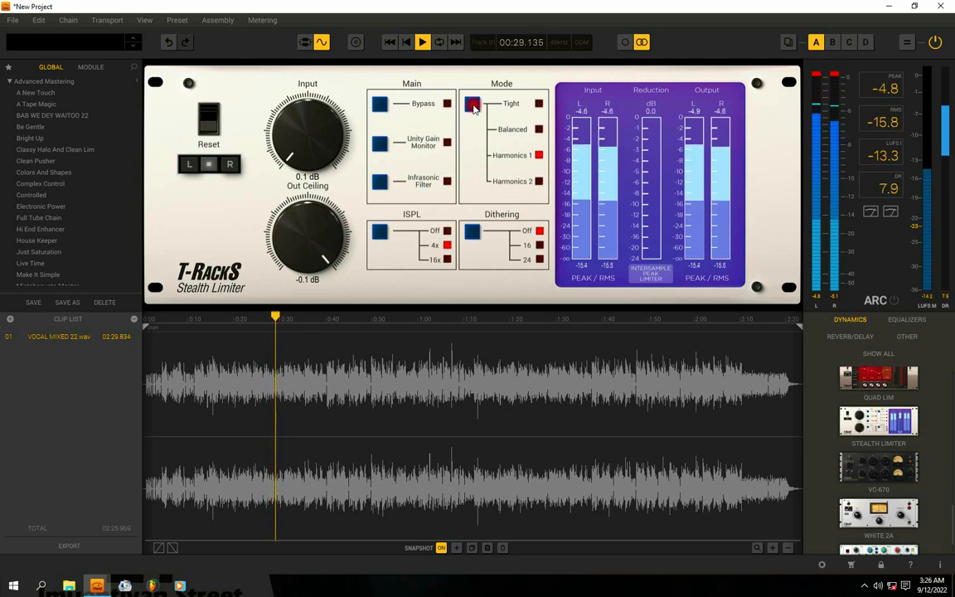
left_click(474, 107)
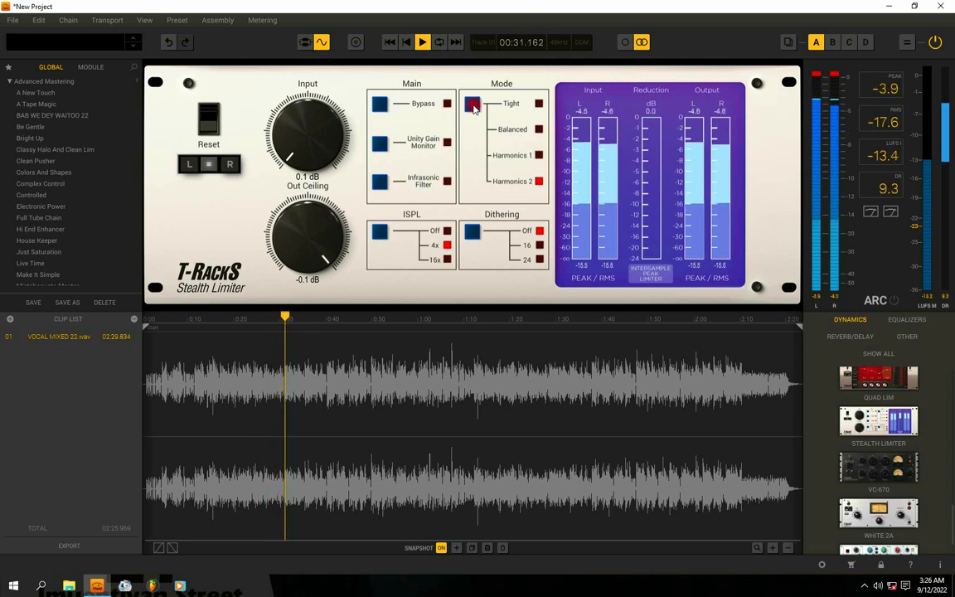
left_click(474, 107)
left_click(473, 107)
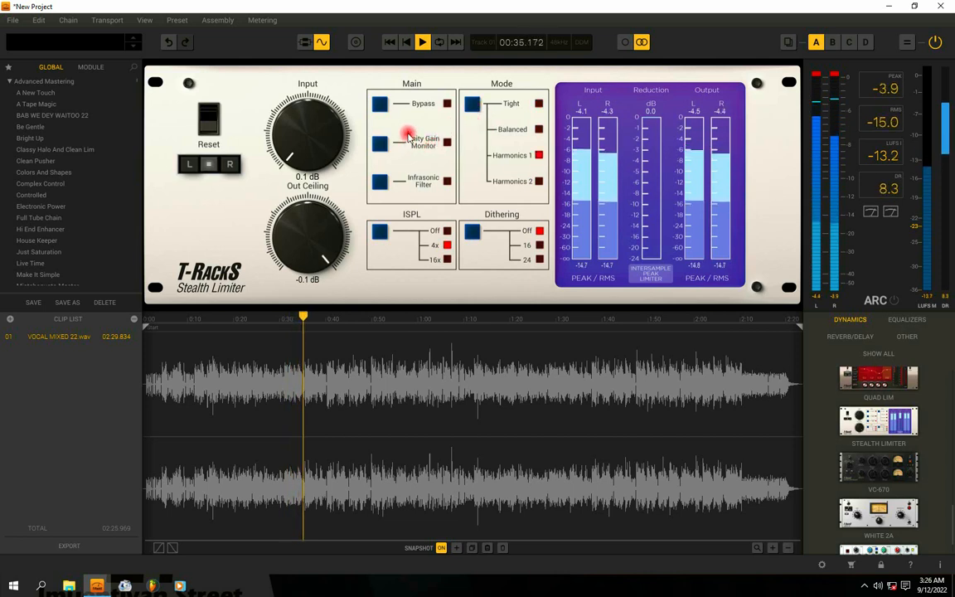
Configure the Stealth Limiter with 24-bit dithering, the infrasonic filter off and ISPL at 16x, and stop playback
left_click(475, 232)
left_click(474, 232)
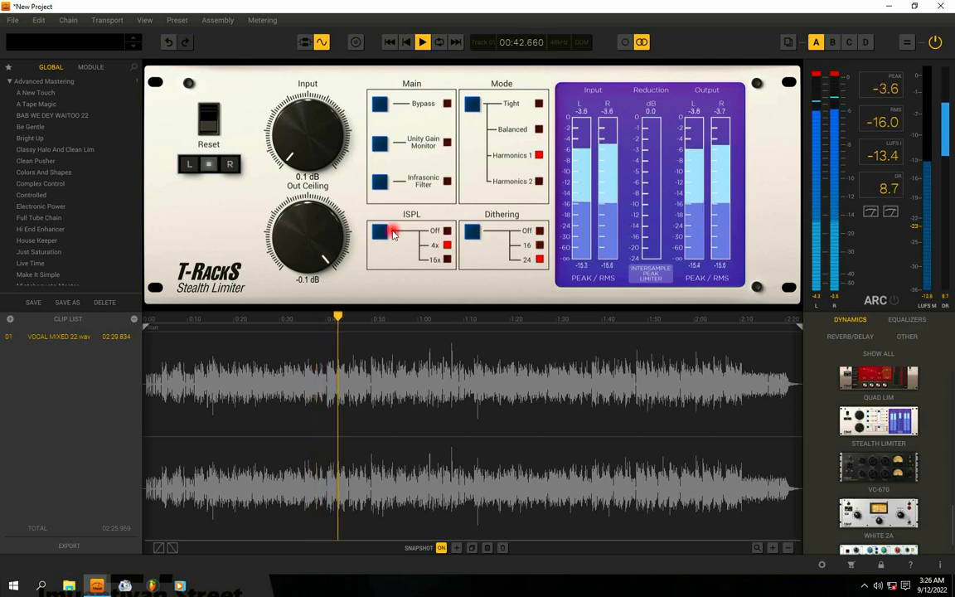
left_click(380, 183)
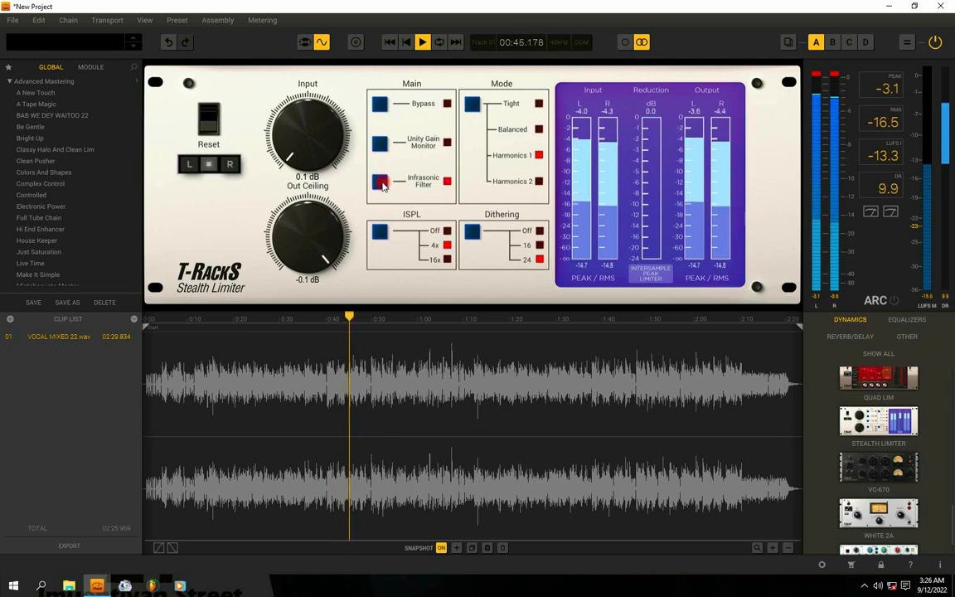
left_click(380, 231)
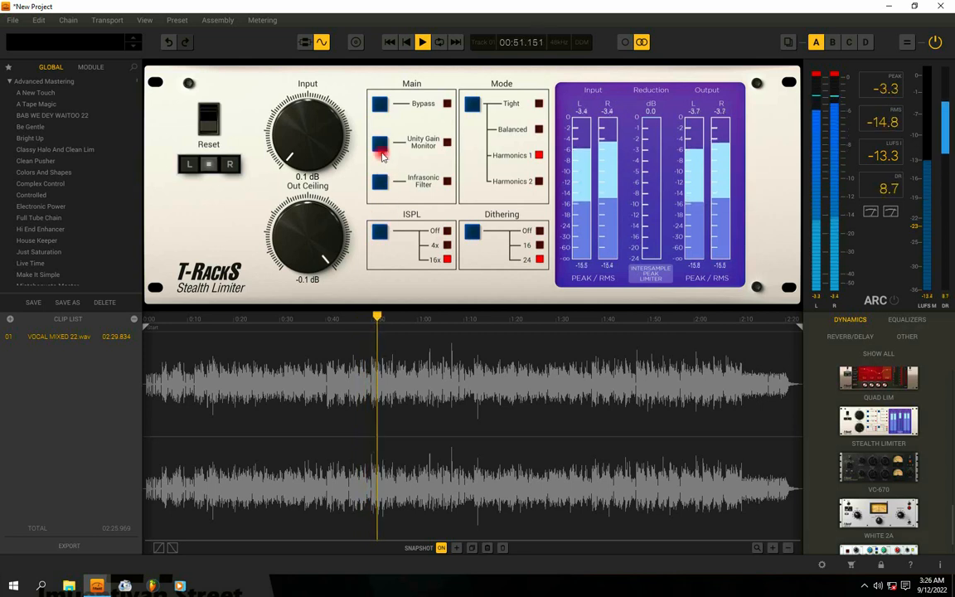
key("space")
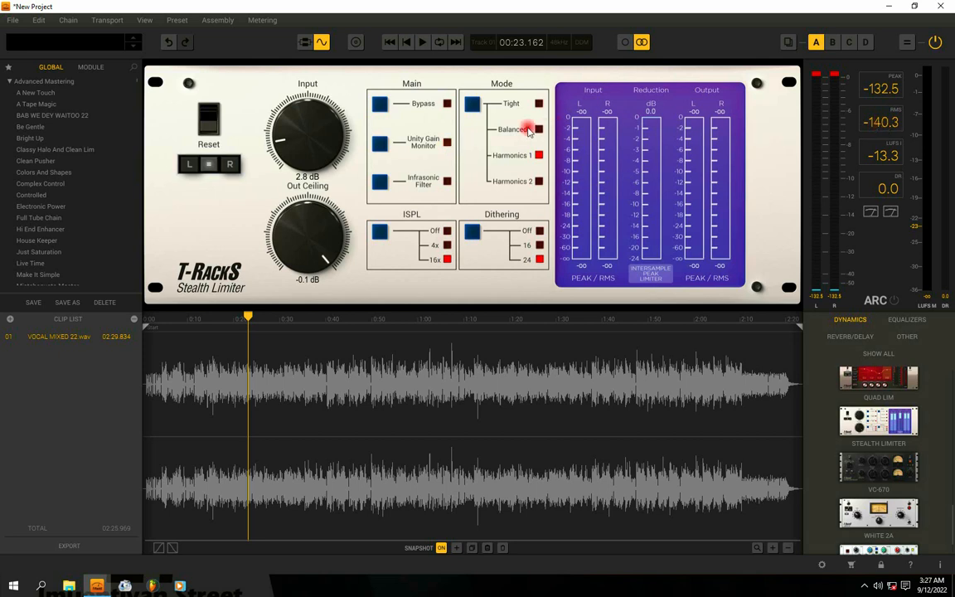
Raise the limiter's Input to 6.8 dB during playback with the Unity Gain Monitor on, and switch the monitor back off
key("space")
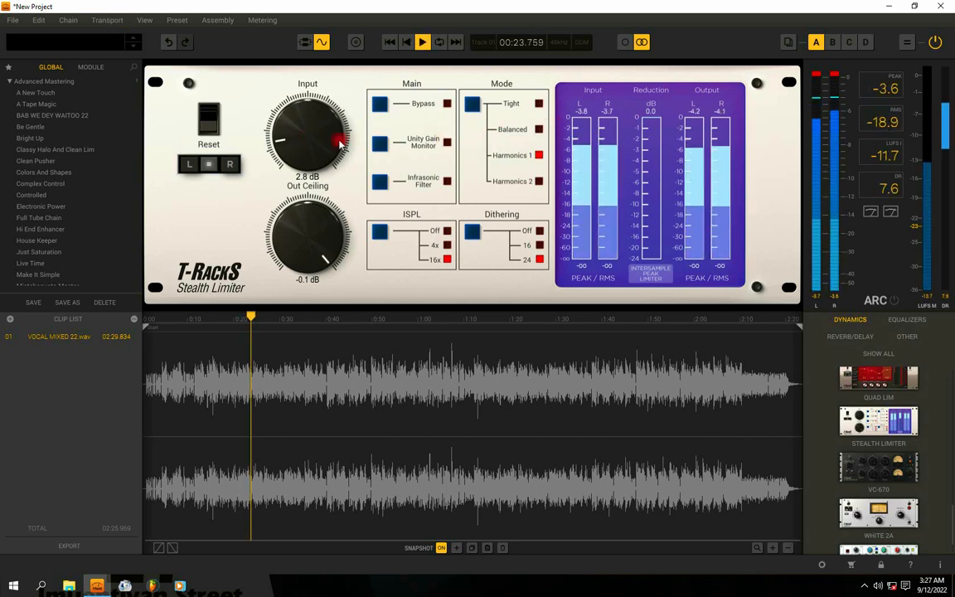
mouse_move(315, 144)
left_mouse_down()
mouse_move(311, 121)
mouse_move(310, 135)
left_mouse_up()
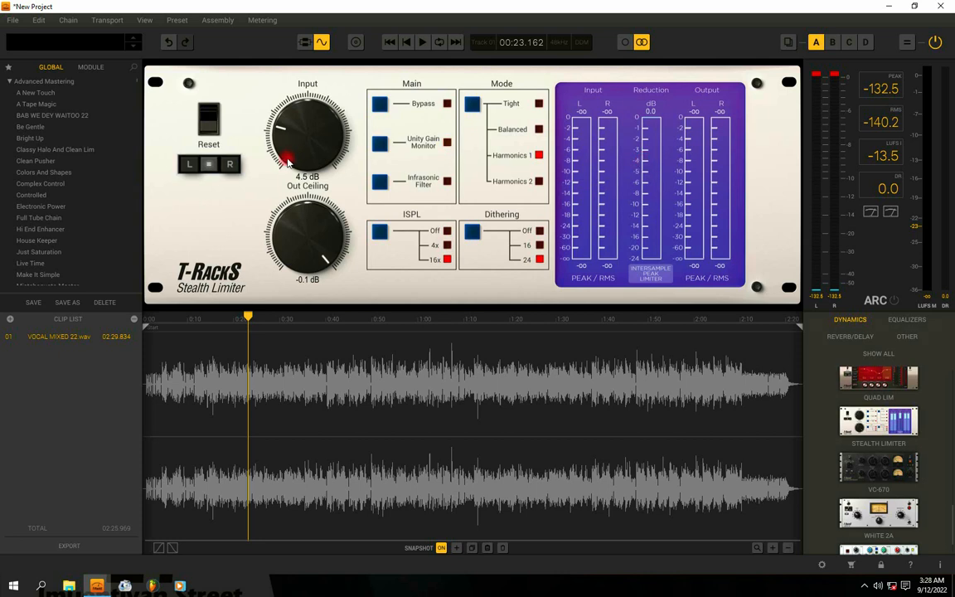
key("space")
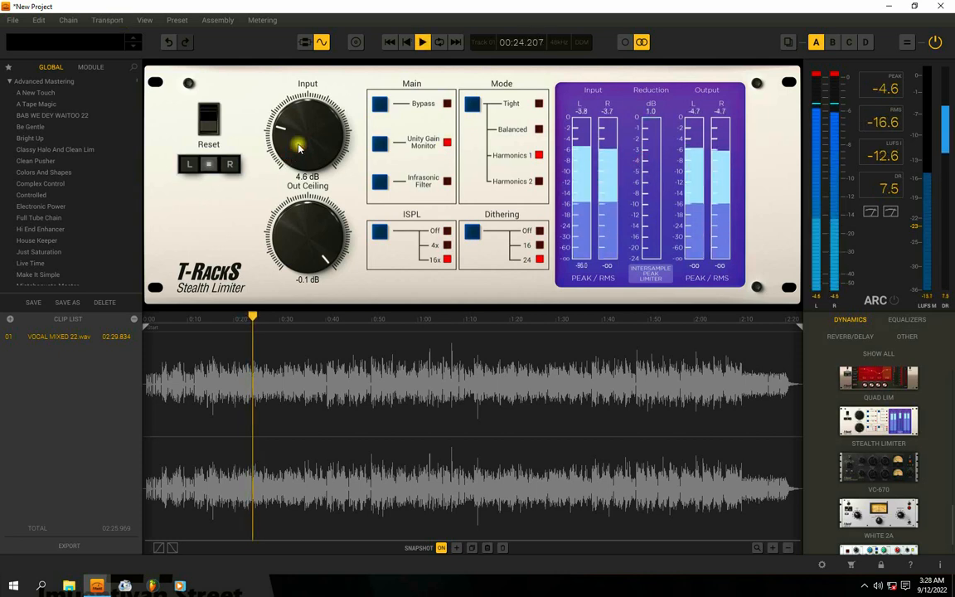
mouse_move(300, 152)
left_mouse_down()
mouse_move(299, 131)
mouse_move(300, 141)
left_mouse_up()
left_click(380, 144)
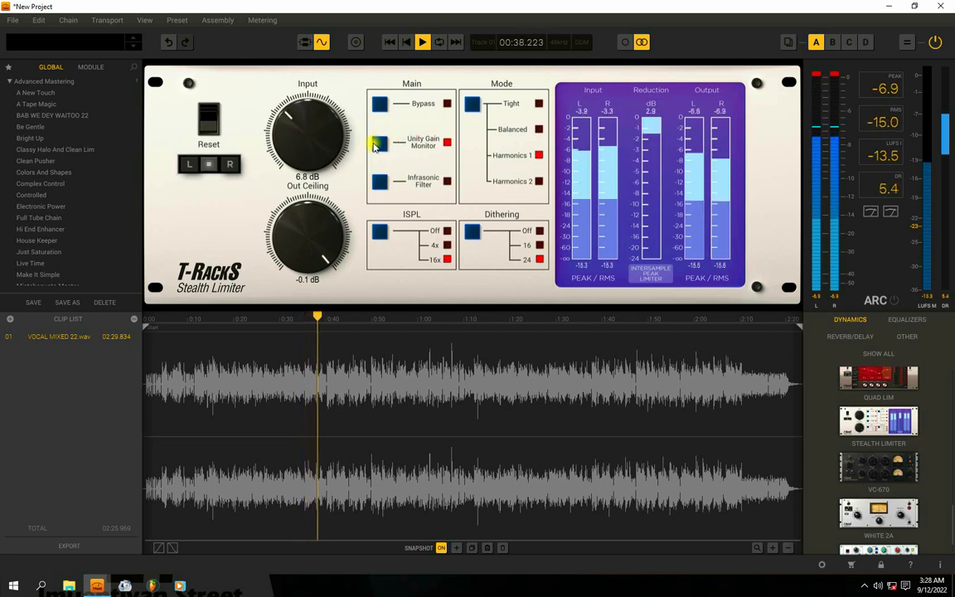
left_click(379, 145)
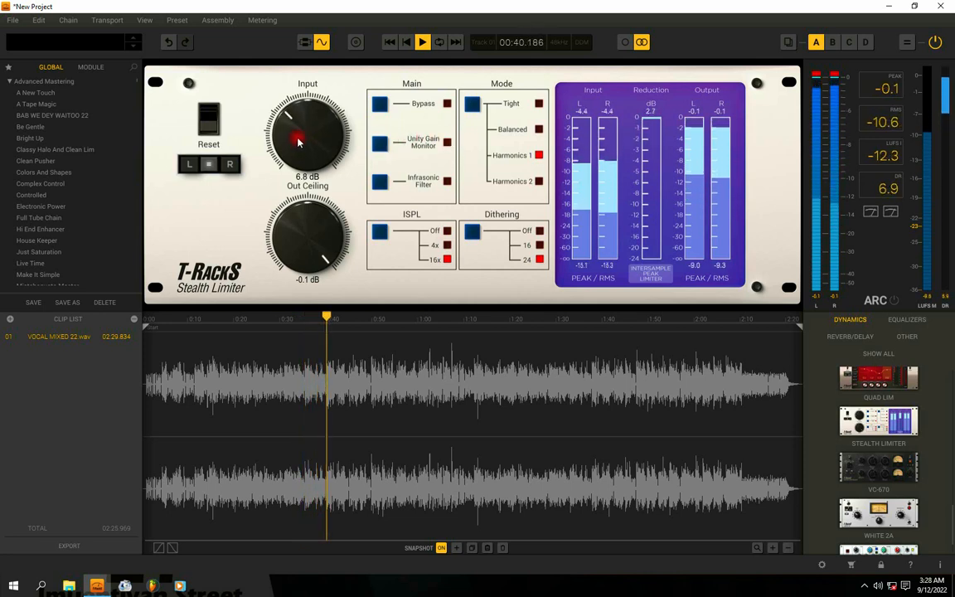
Fine-tune the limiter's Input to 6.6 dB and replay the song to check the level
mouse_move(299, 144)
left_mouse_down()
mouse_move(300, 152)
mouse_move(300, 141)
left_mouse_up()
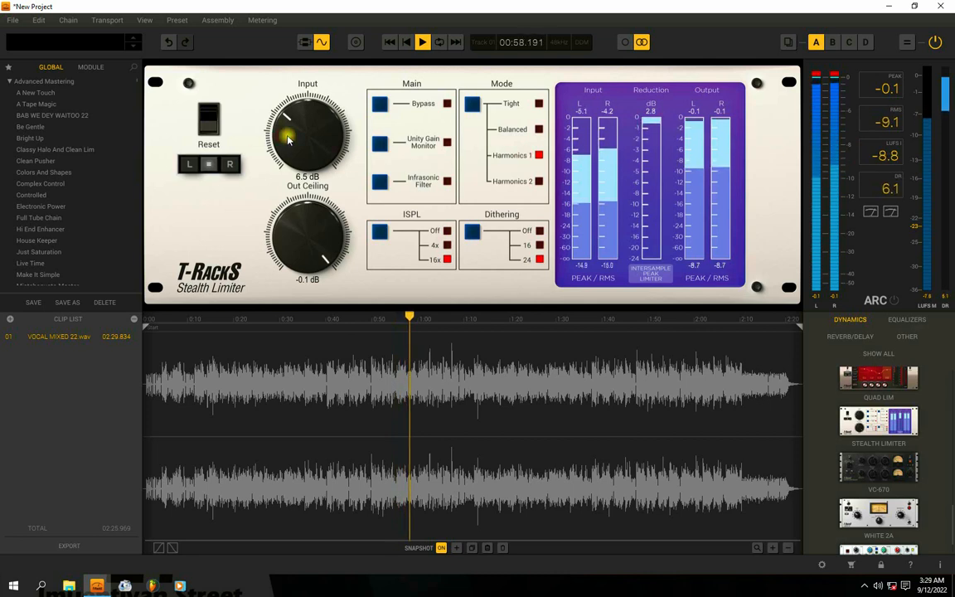
left_click_drag(287, 139, 289, 139)
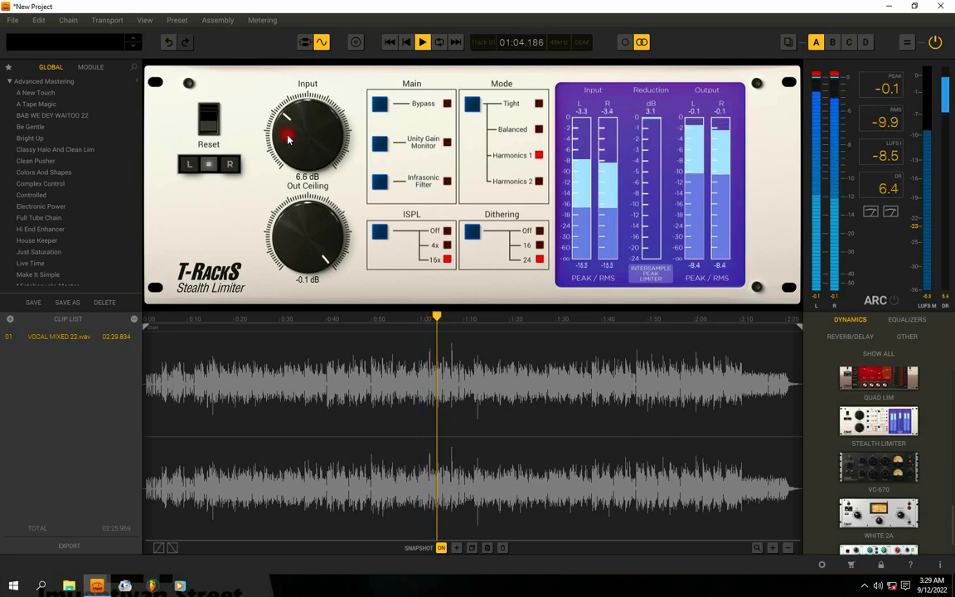
key("space")
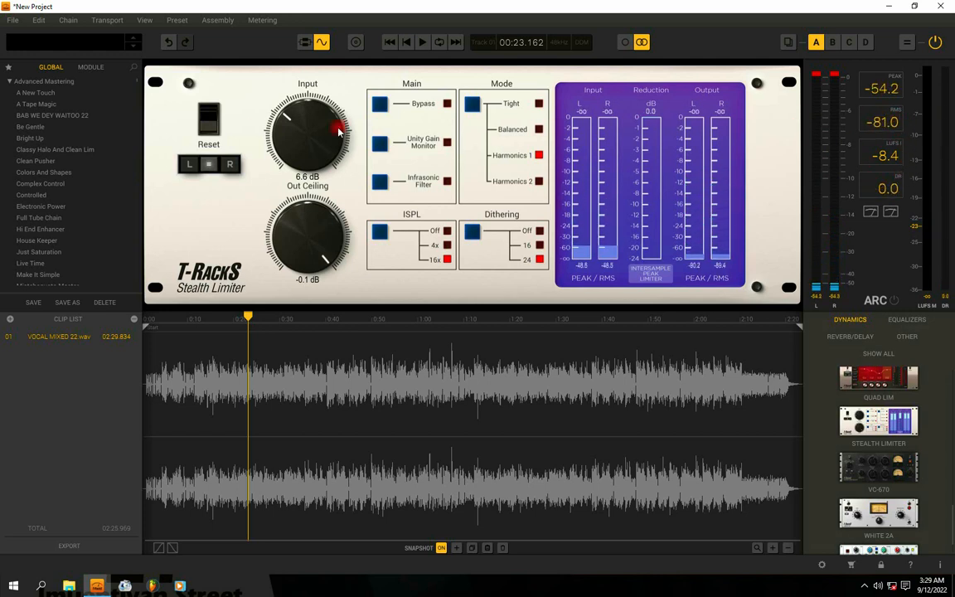
key("space")
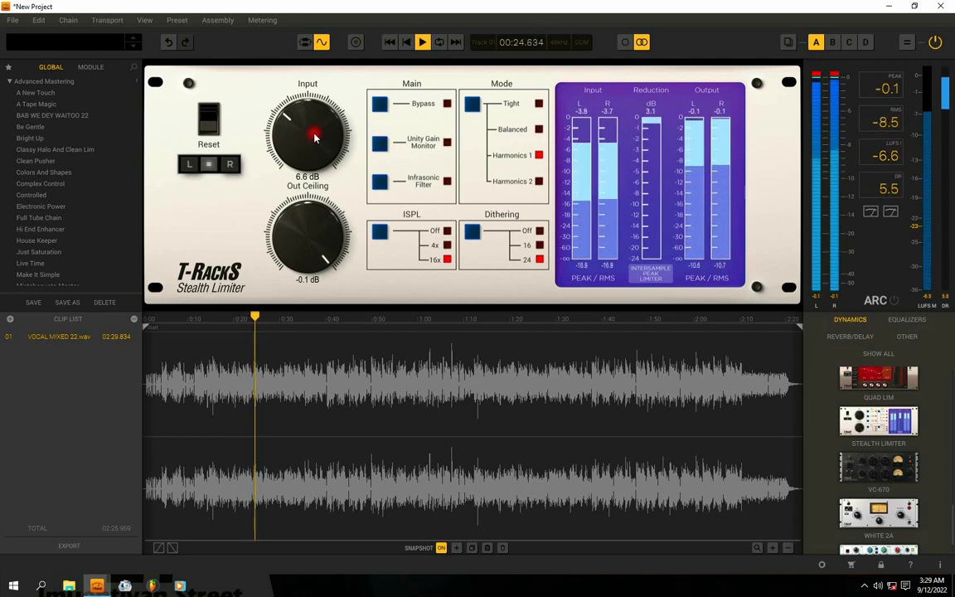
key("space")
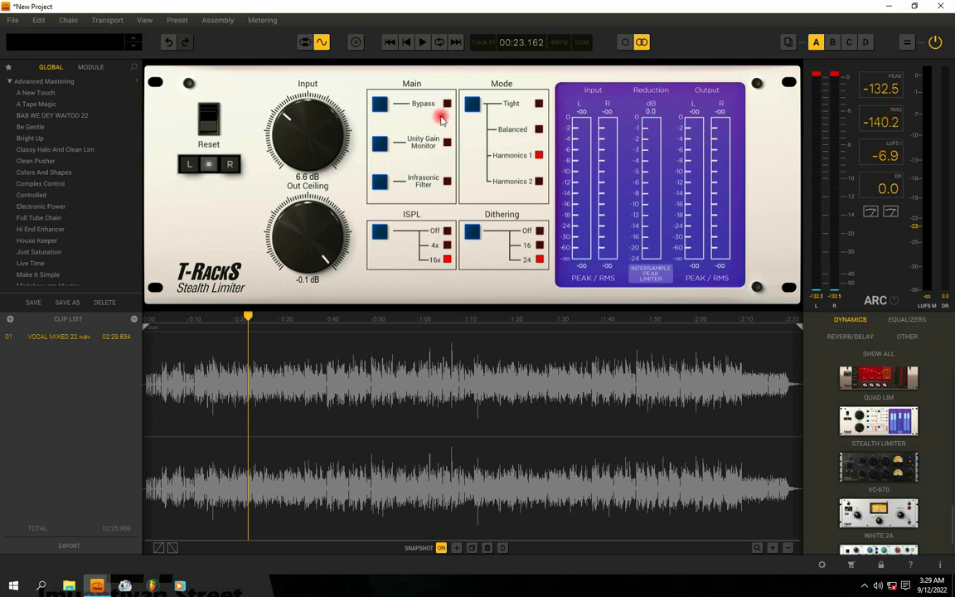
Compare a lower limiter Input of 3.9 dB during playback, set it to 6.0 dB, and stop the song
key("space")
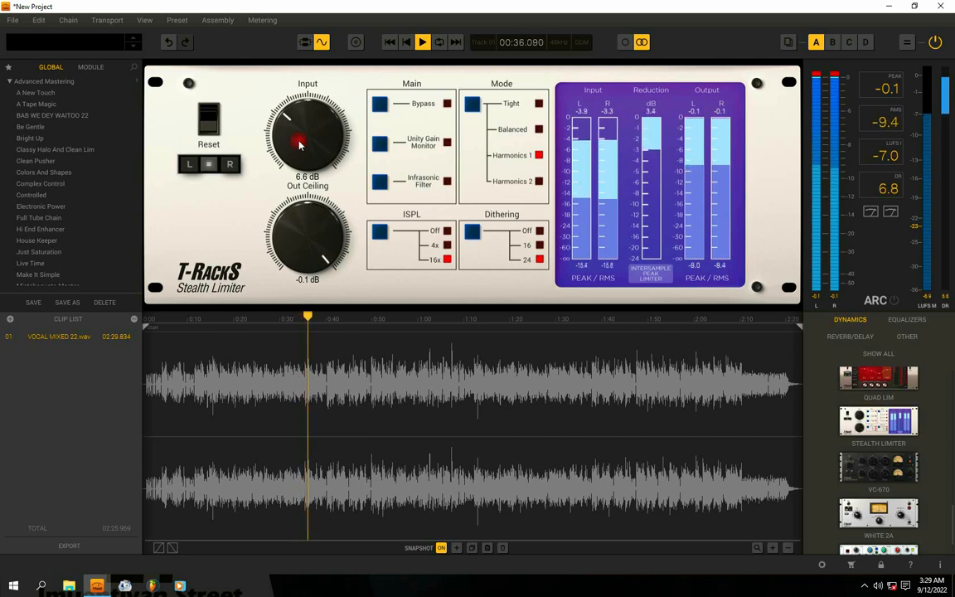
left_click_drag(299, 142, 318, 169)
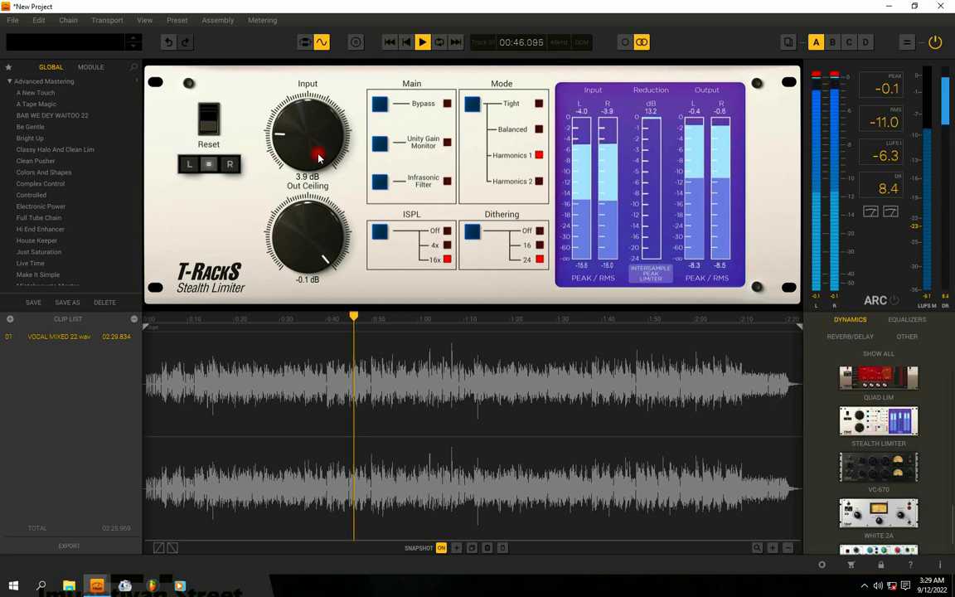
left_click_drag(317, 157, 302, 142)
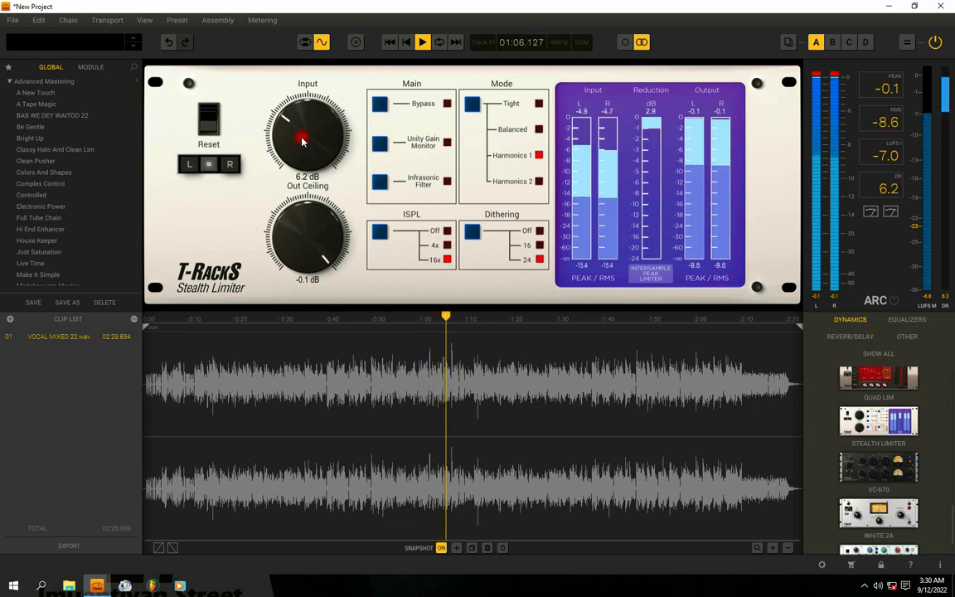
left_click_drag(302, 138, 302, 139)
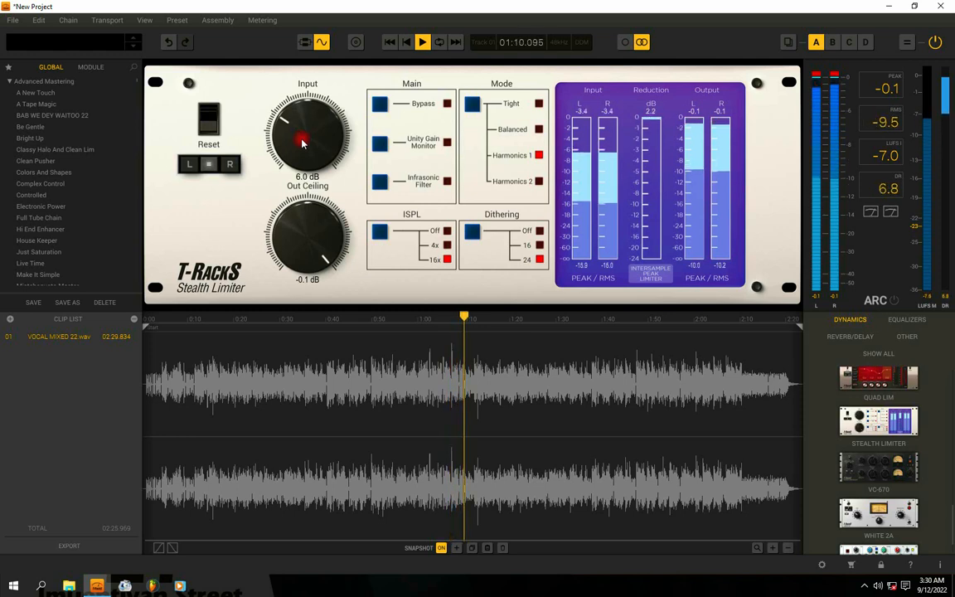
key("space")
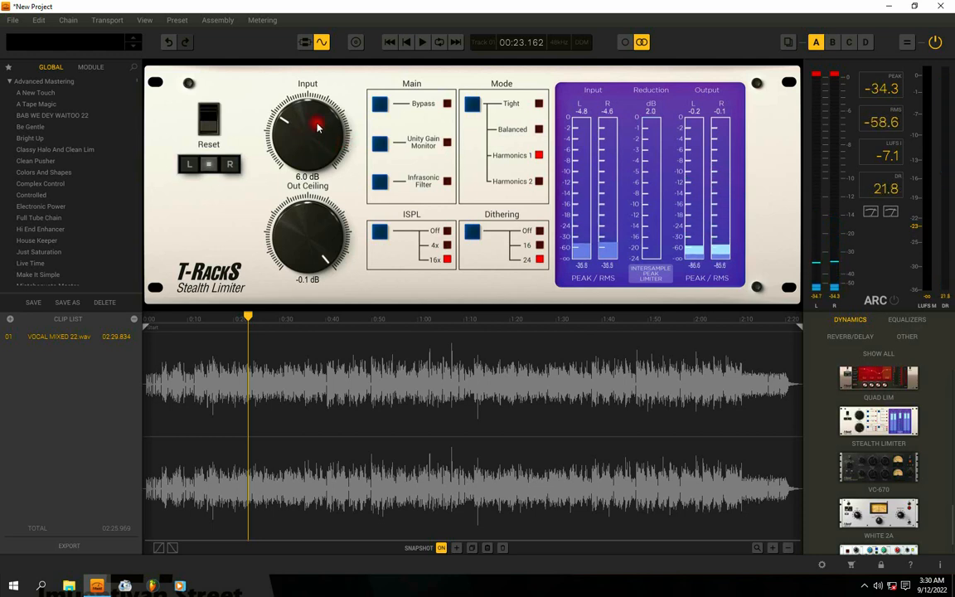
left_click(382, 145)
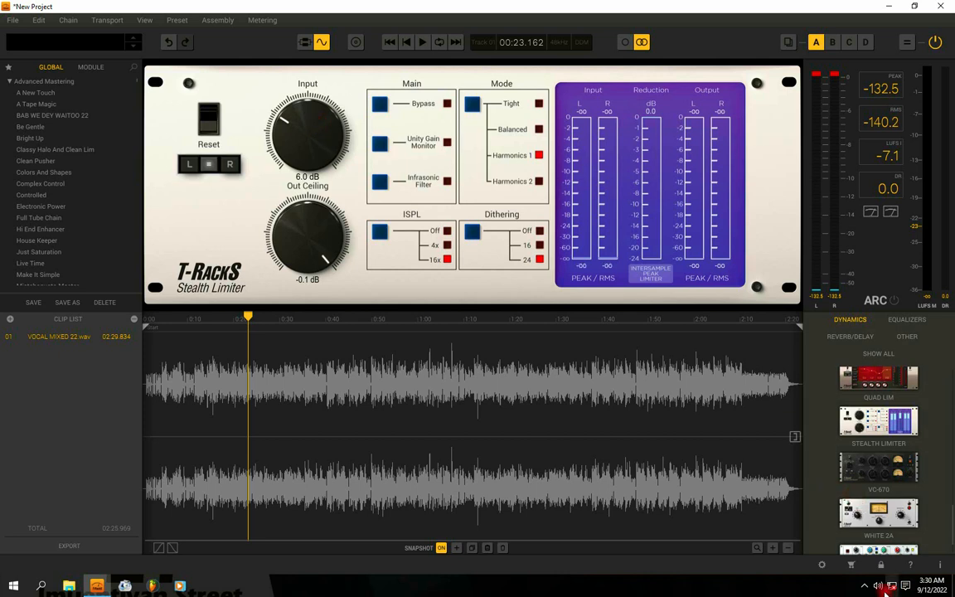
left_click(865, 585)
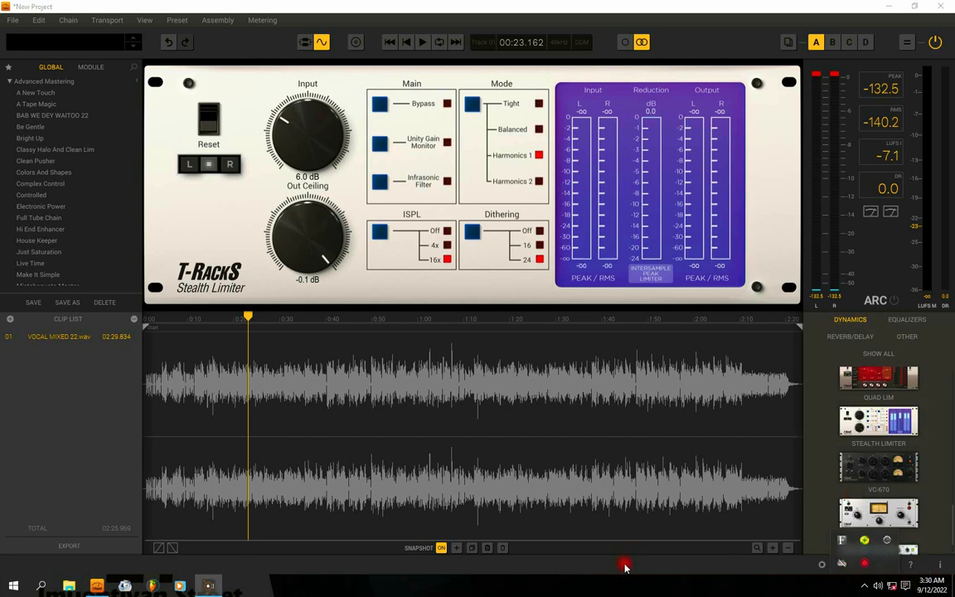
left_click(296, 119)
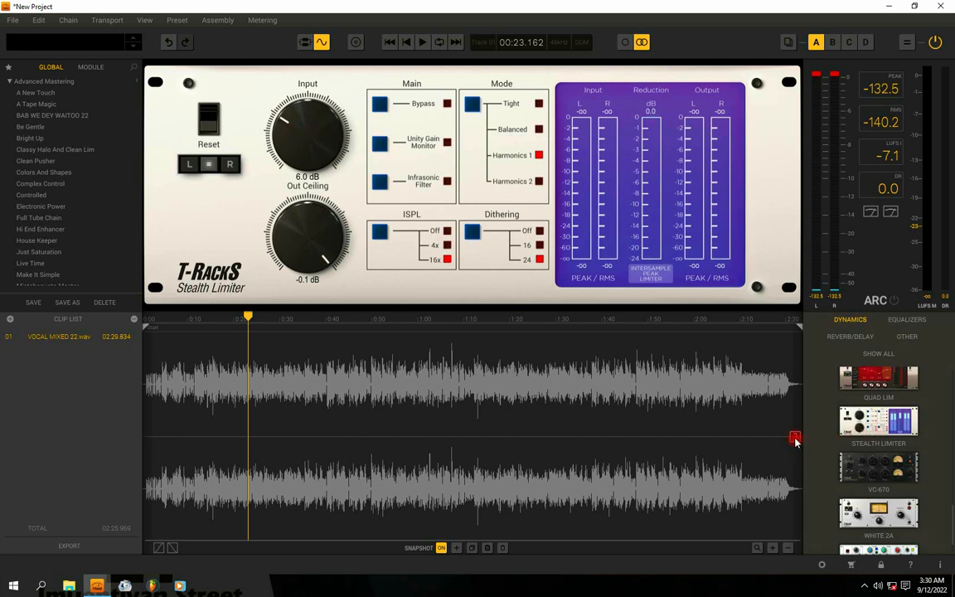
Replay the song, set the Stealth Limiter's Input to 6.3 dB, and stop playback
key("space")
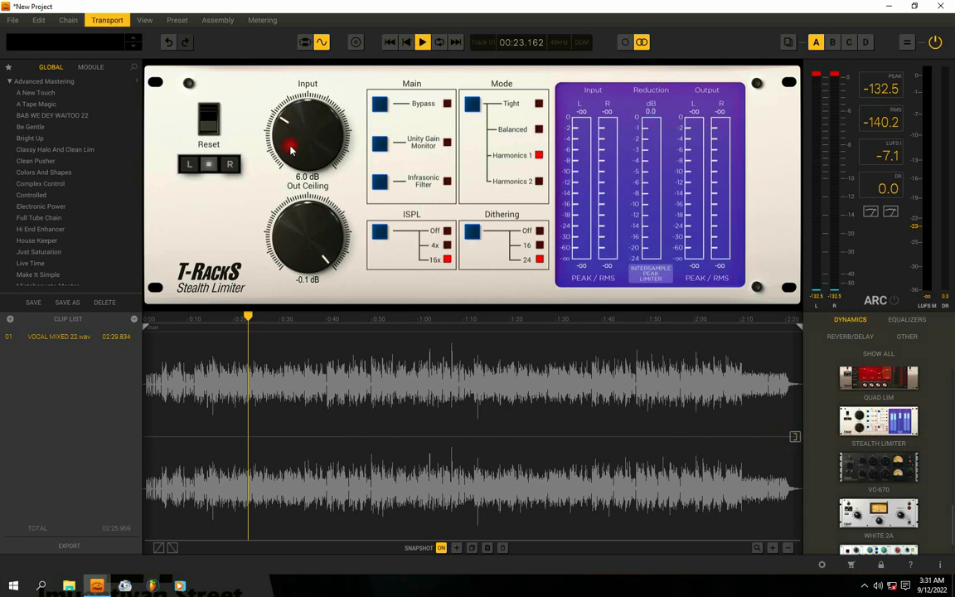
mouse_move(291, 145)
left_mouse_down()
mouse_move(273, 144)
mouse_move(291, 145)
left_mouse_up()
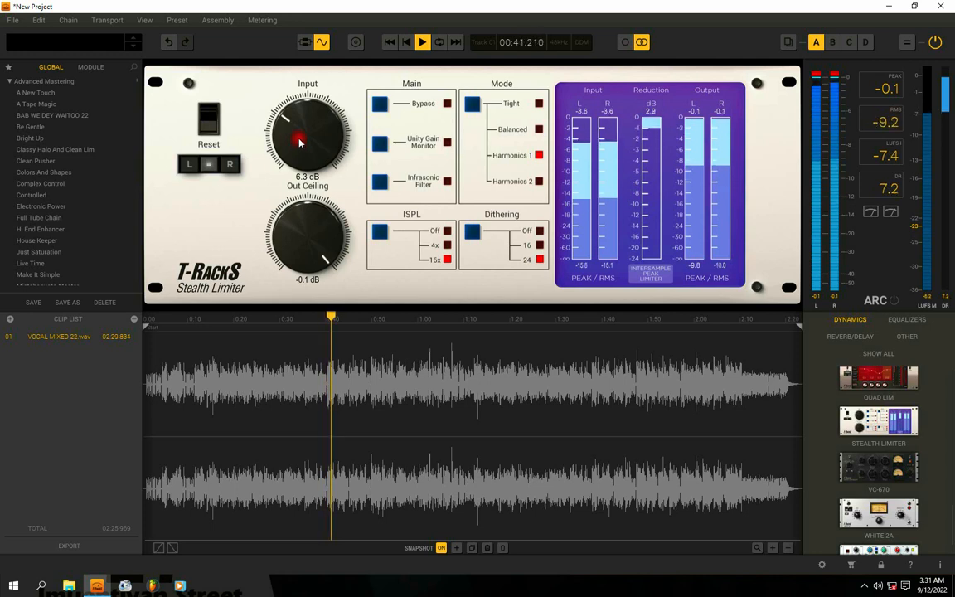
key("space")
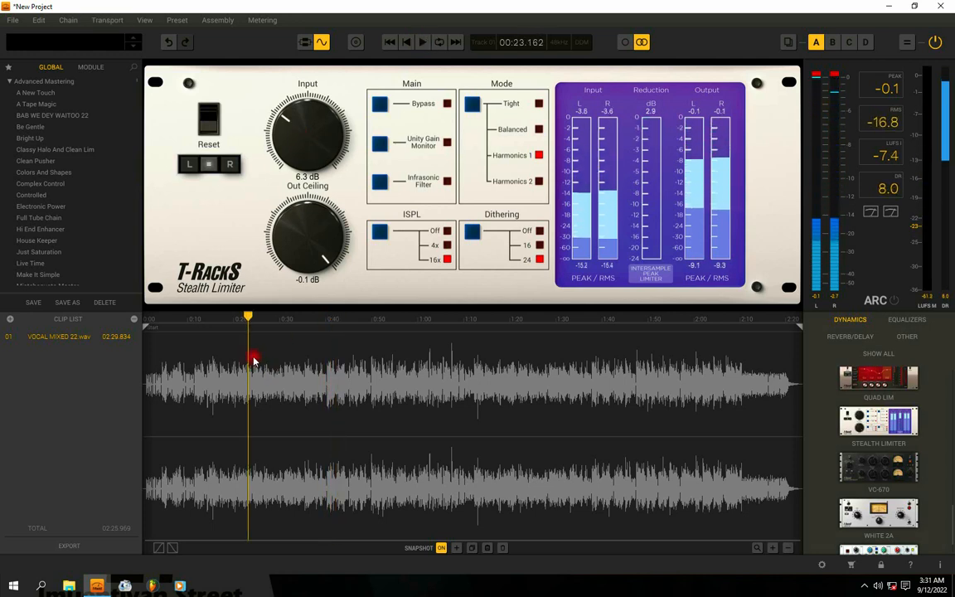
Return the playhead to the song's start and begin exporting the current file as 48000 Hz, 16 bit WAV with RPDF dithering
left_click_drag(248, 316, 146, 317)
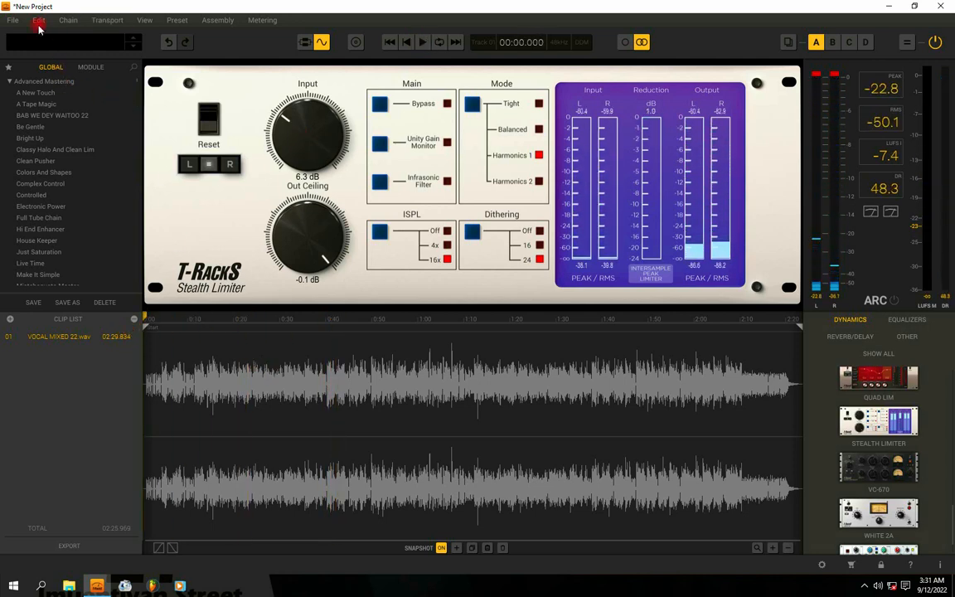
left_click(14, 20)
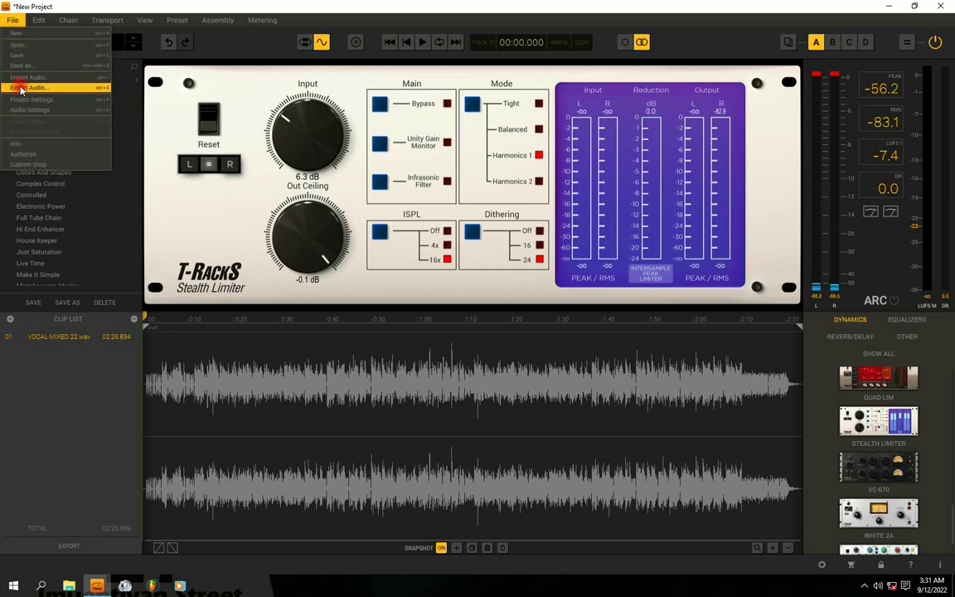
left_click(28, 88)
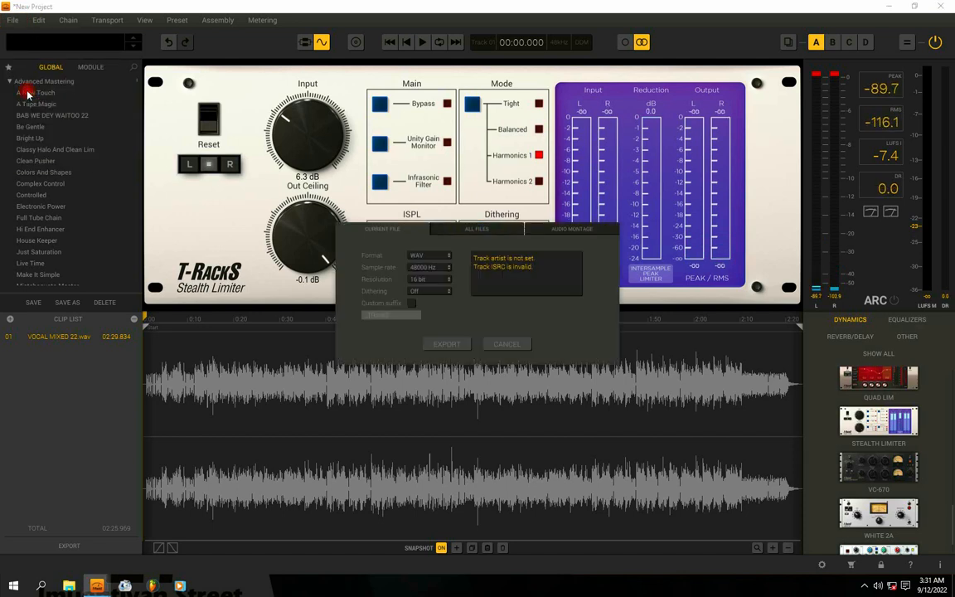
left_click(431, 292)
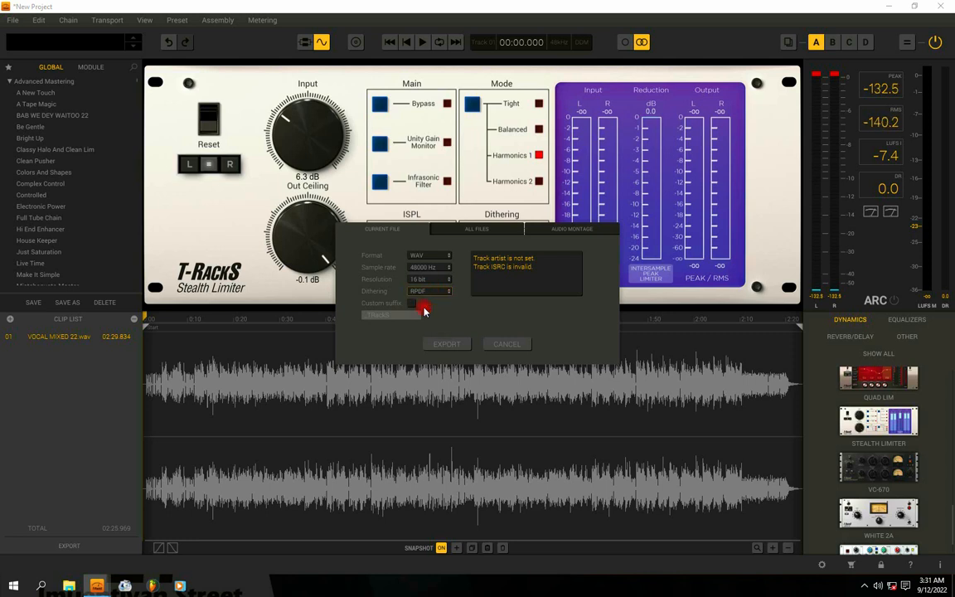
left_click(448, 344)
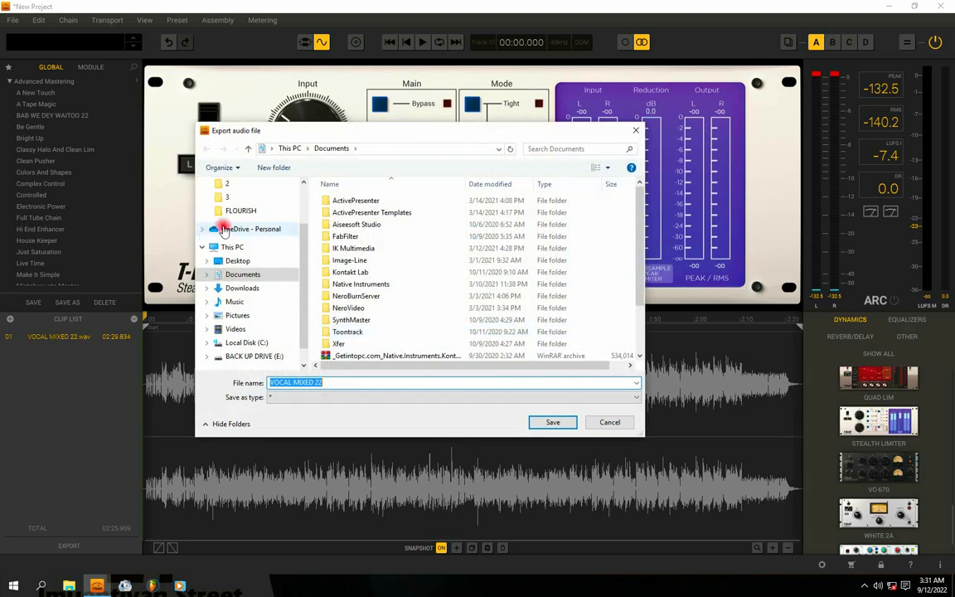
Choose the OVBIE folder on the Desktop as the destination for the exported audio
left_click(238, 261)
left_click(343, 284)
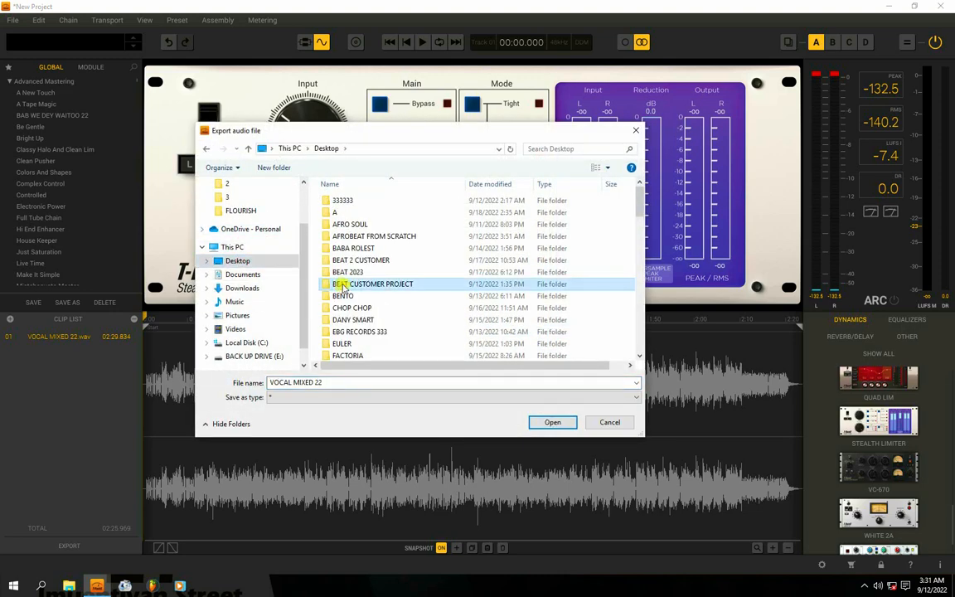
scroll(348, 266, "down", 5)
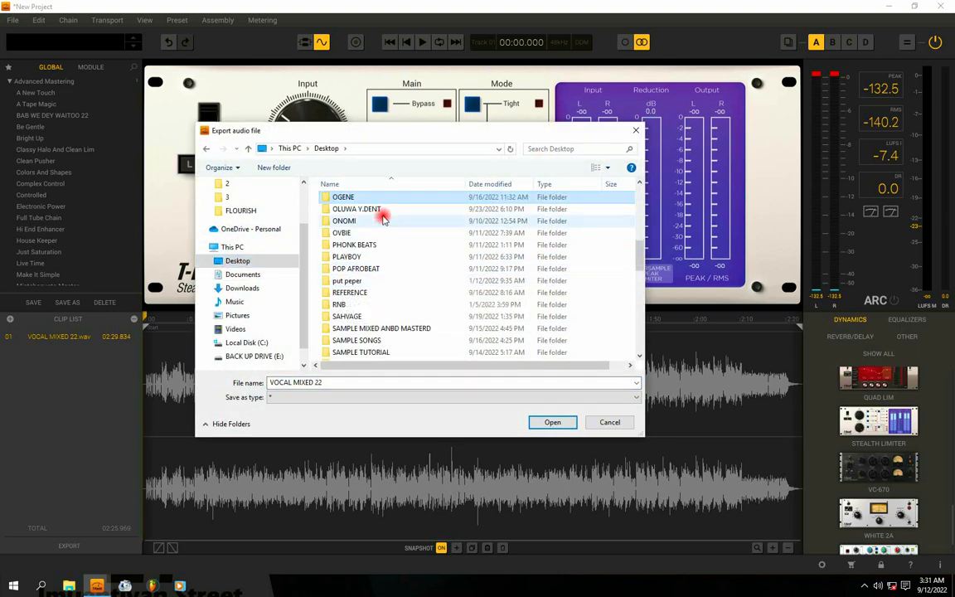
left_click(367, 228)
key("o")
key("o")
key("o")
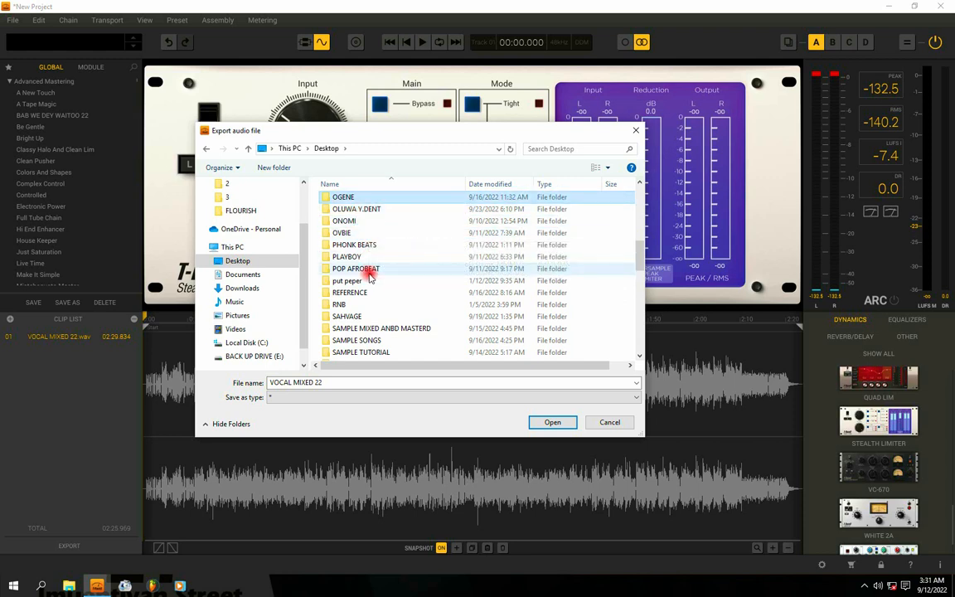
scroll(348, 230, "up", 1)
left_click(238, 260)
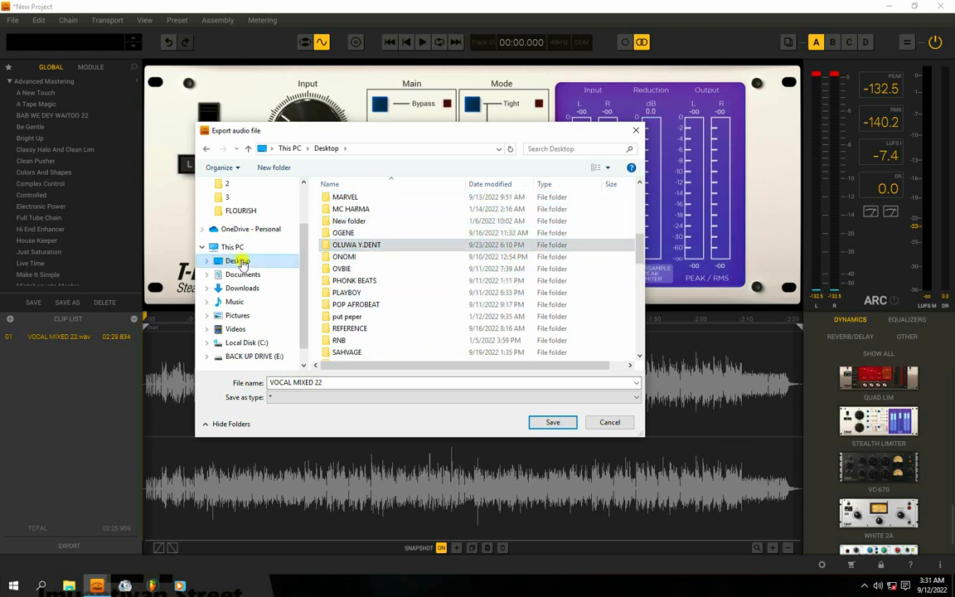
scroll(365, 266, "up", 3)
scroll(359, 282, "down", 2)
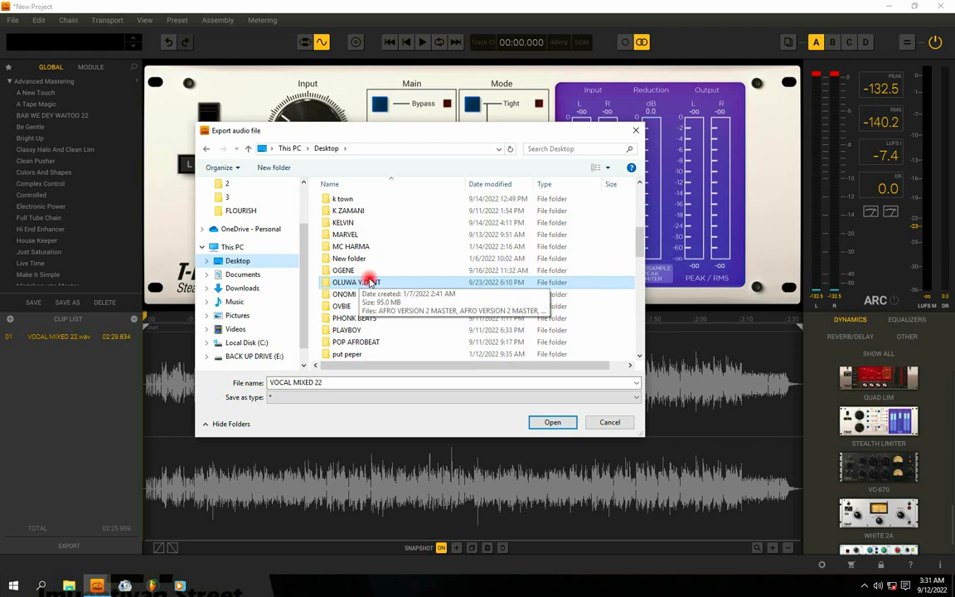
double_click(341, 306)
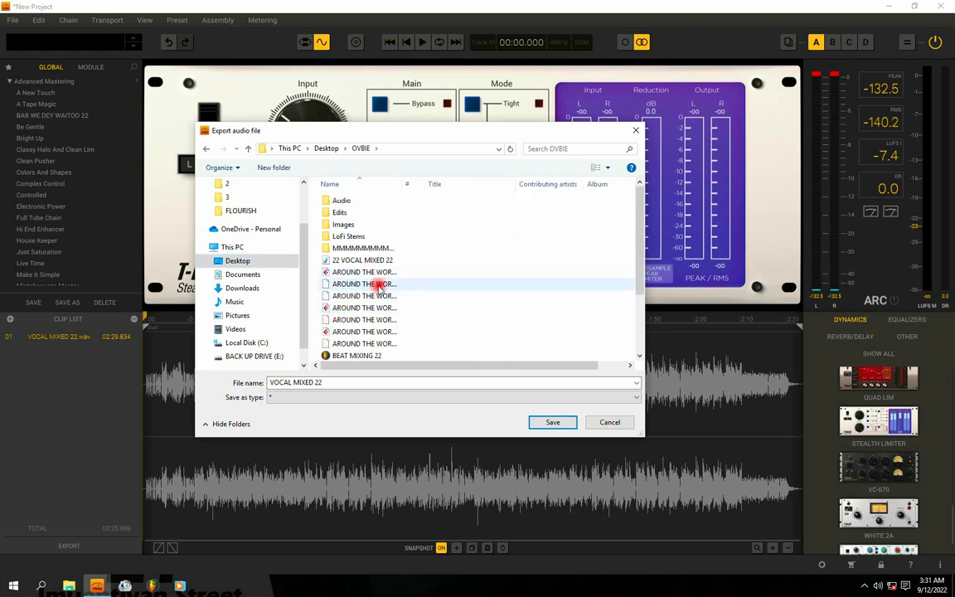
Name the exported file "master main" and save it in the OVBIE folder
scroll(381, 274, "down", 3)
left_click(356, 354)
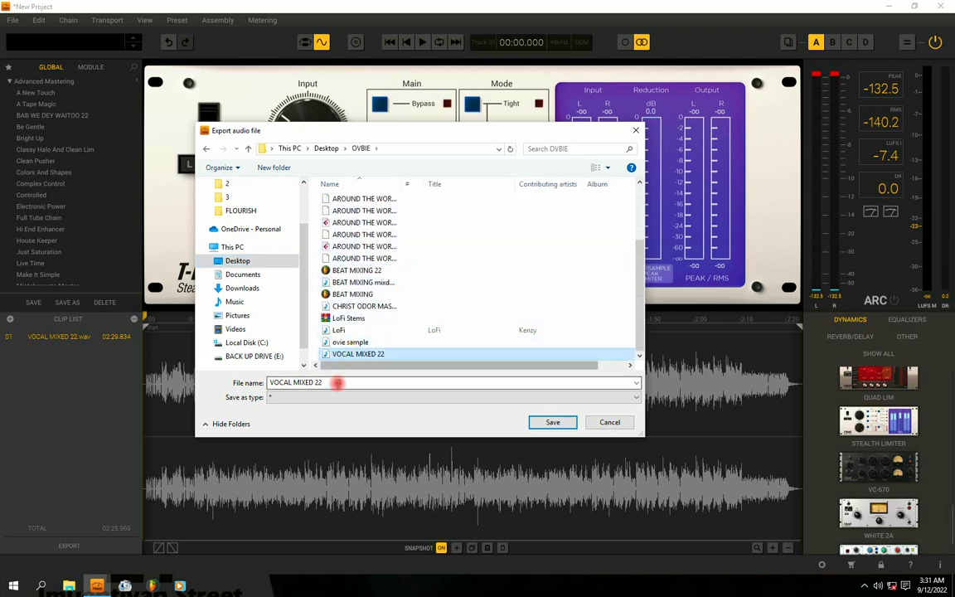
left_click(337, 382)
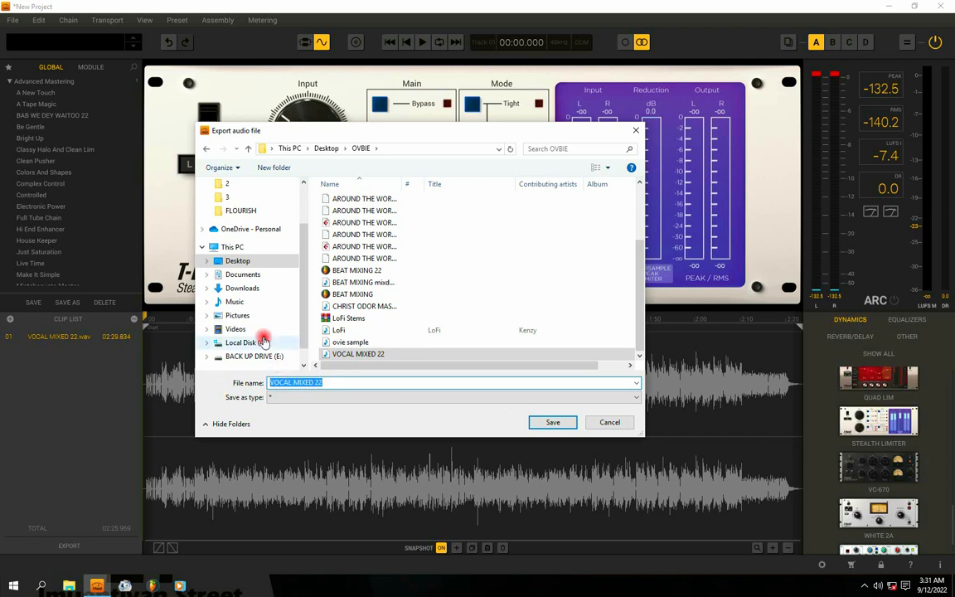
type("master main")
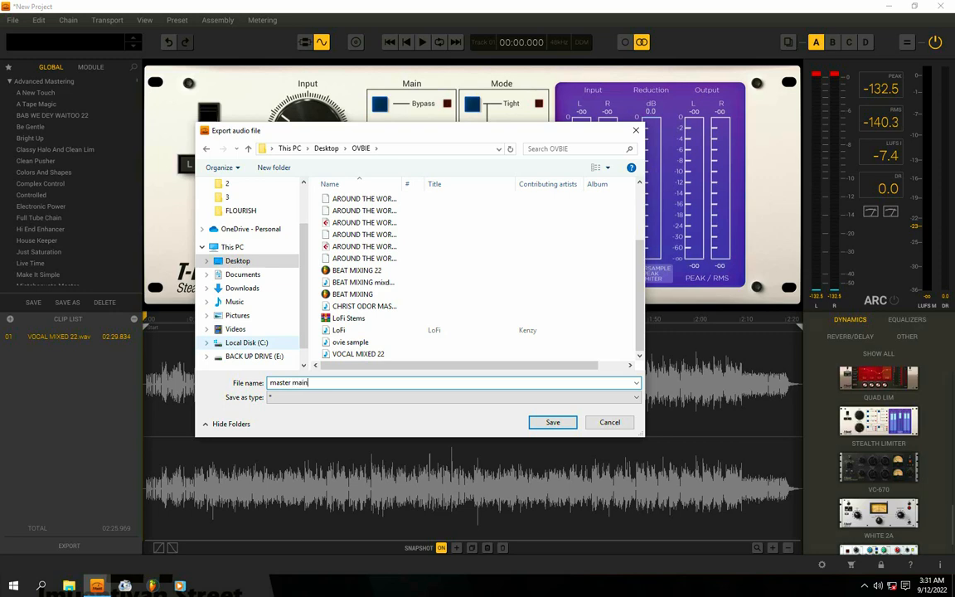
left_click(550, 423)
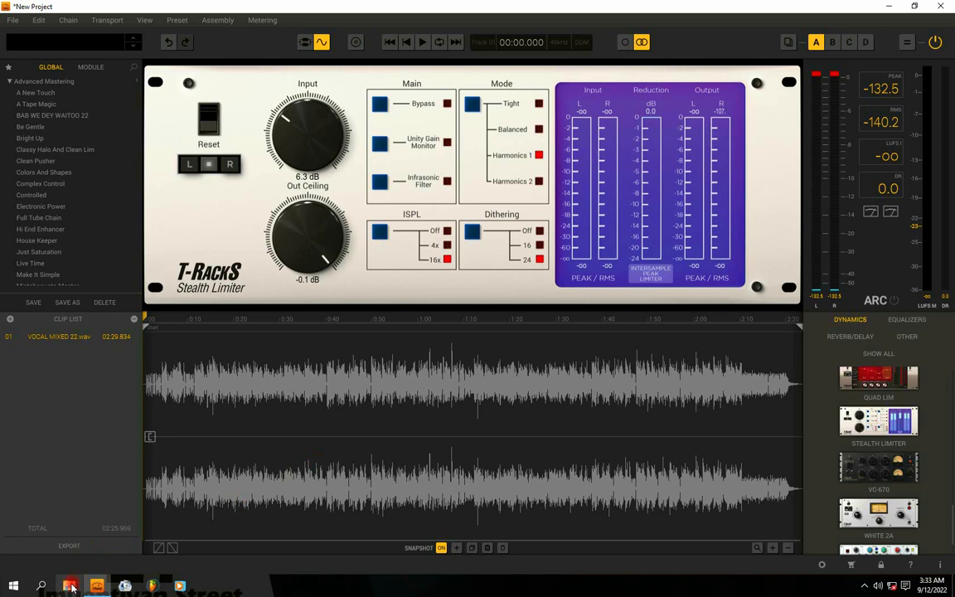
Switch to File Explorer and open the OVBIE folder on the Desktop
left_click(70, 587)
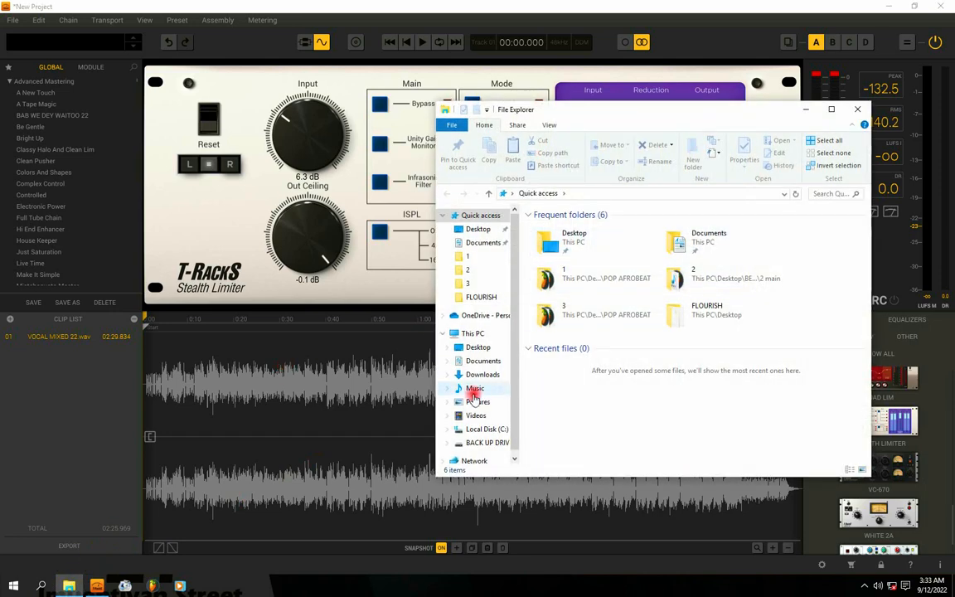
left_click_drag(641, 112, 499, 110)
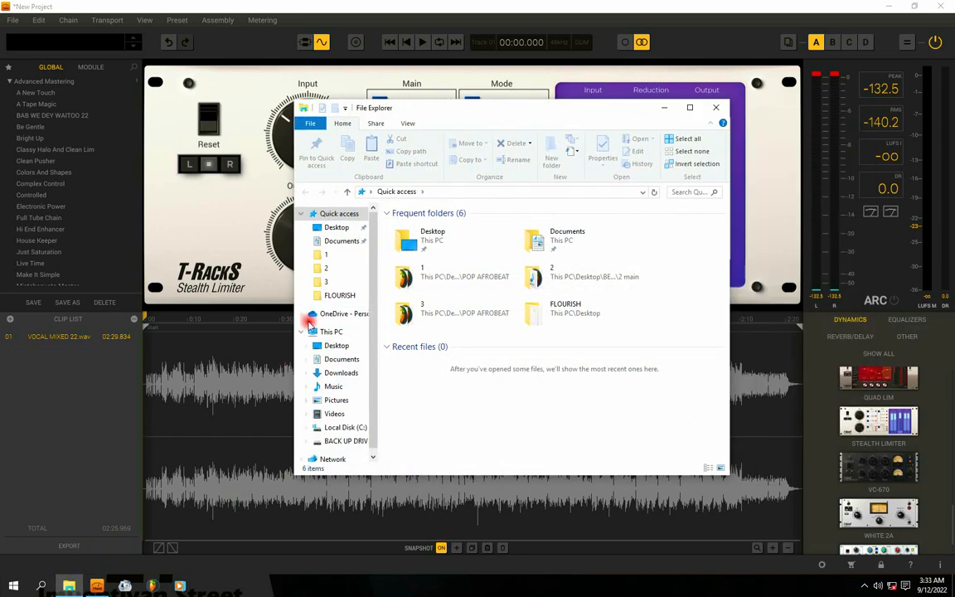
left_click_drag(371, 298, 370, 328)
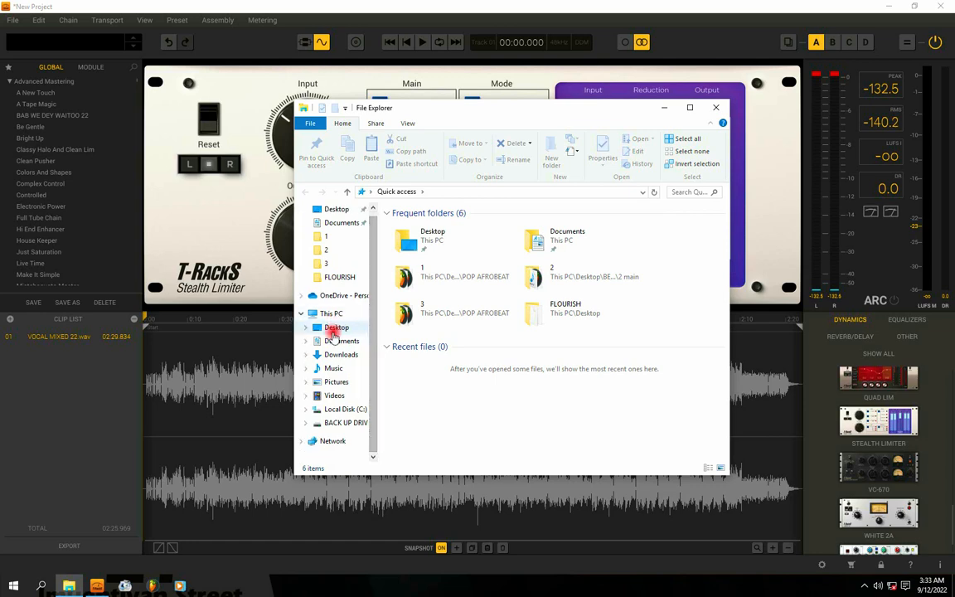
left_click(334, 328)
left_click(425, 311)
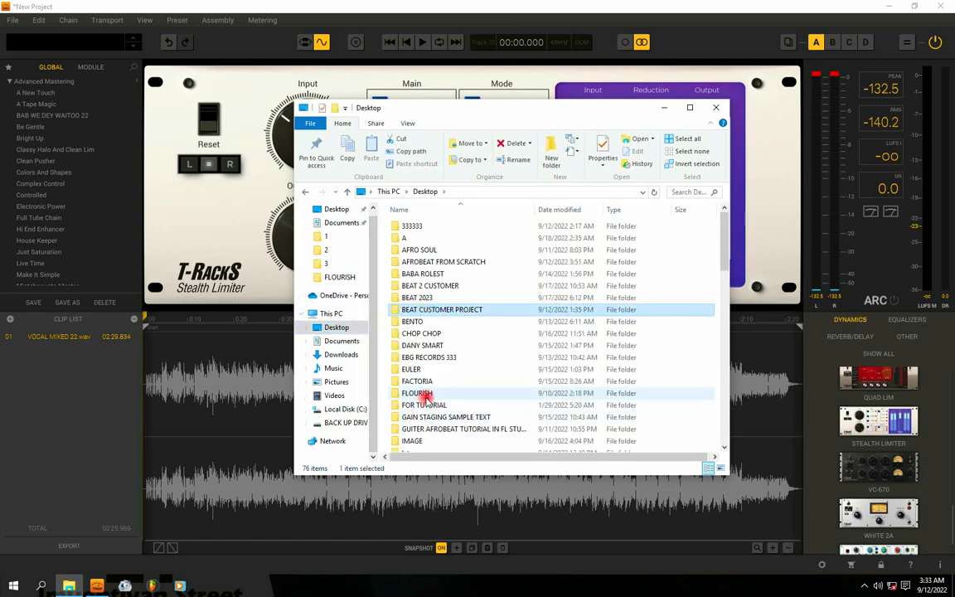
scroll(419, 389, "down", 3)
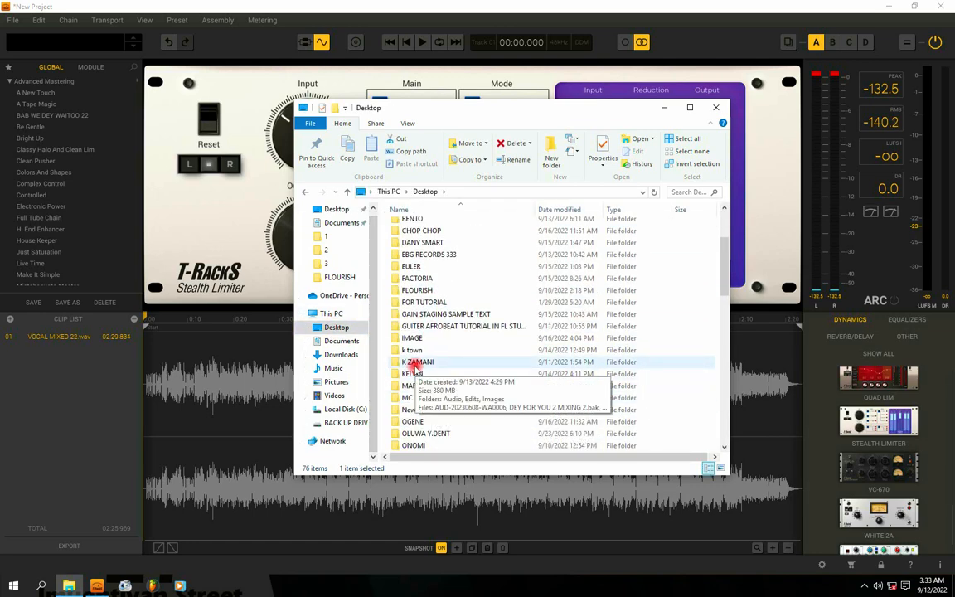
scroll(419, 398, "down", 2)
left_click(415, 398)
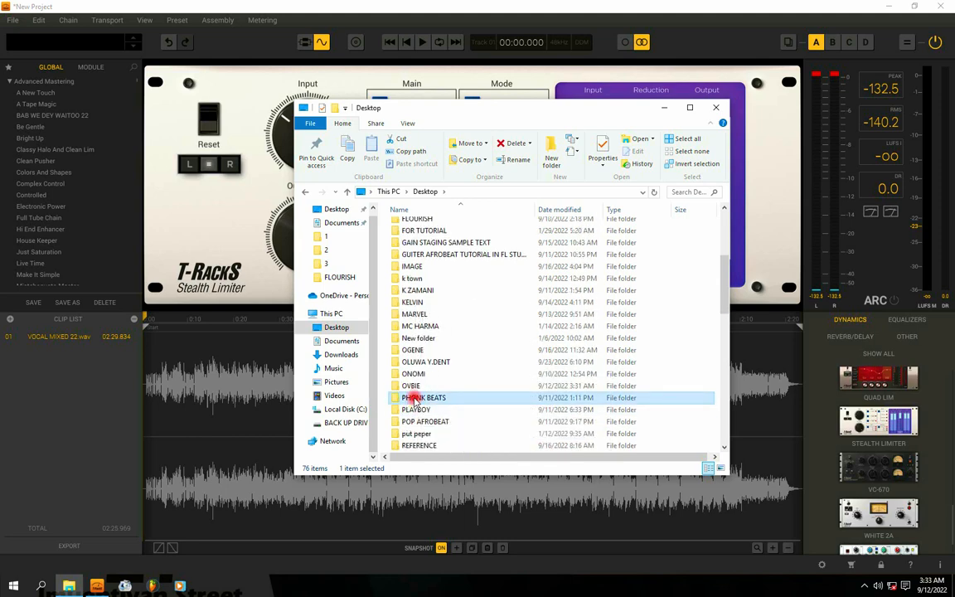
double_click(411, 386)
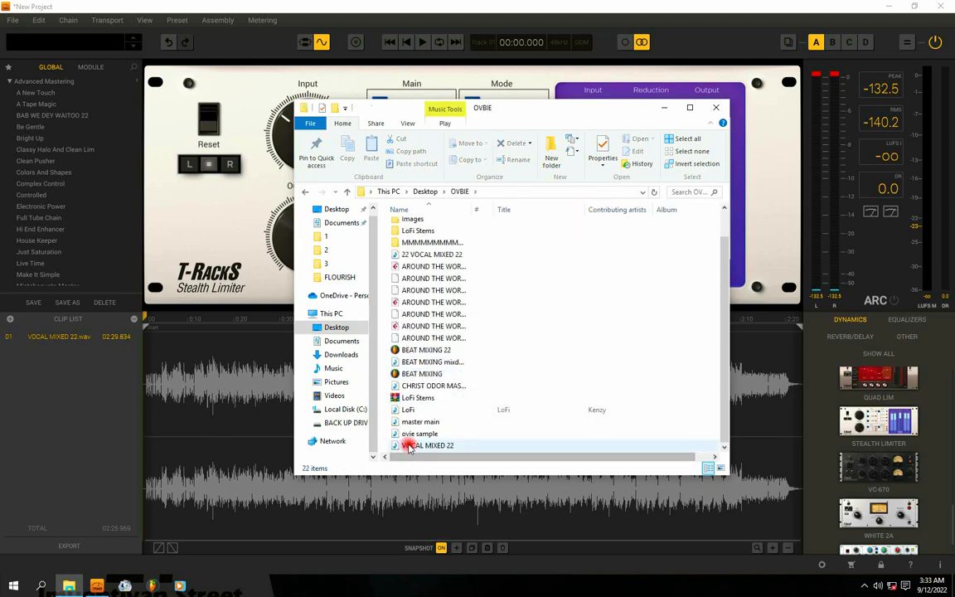
Play the exported master main file in the media player, jump ahead to about 0:25, and pause it after listening
right_click(421, 420)
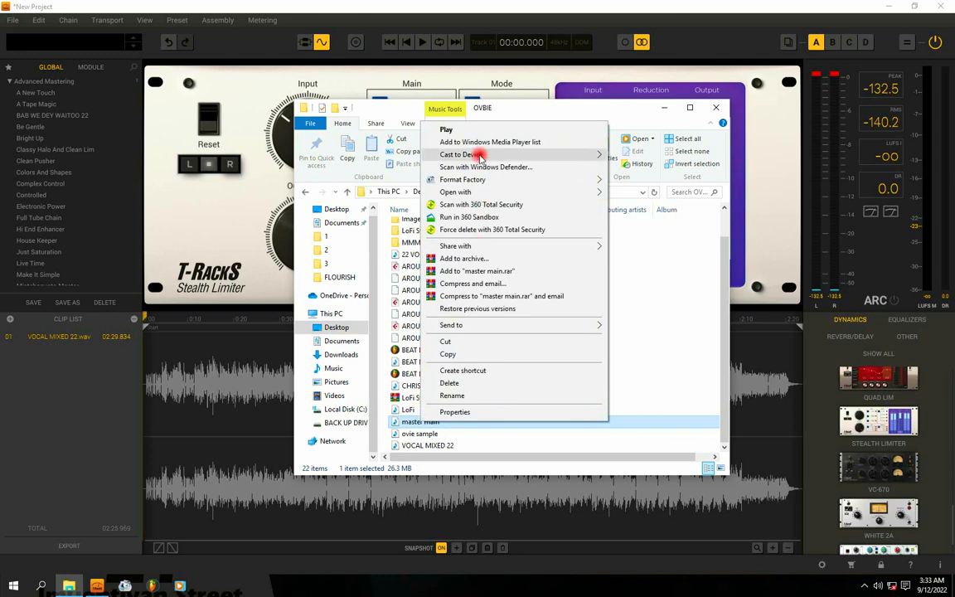
left_click(447, 129)
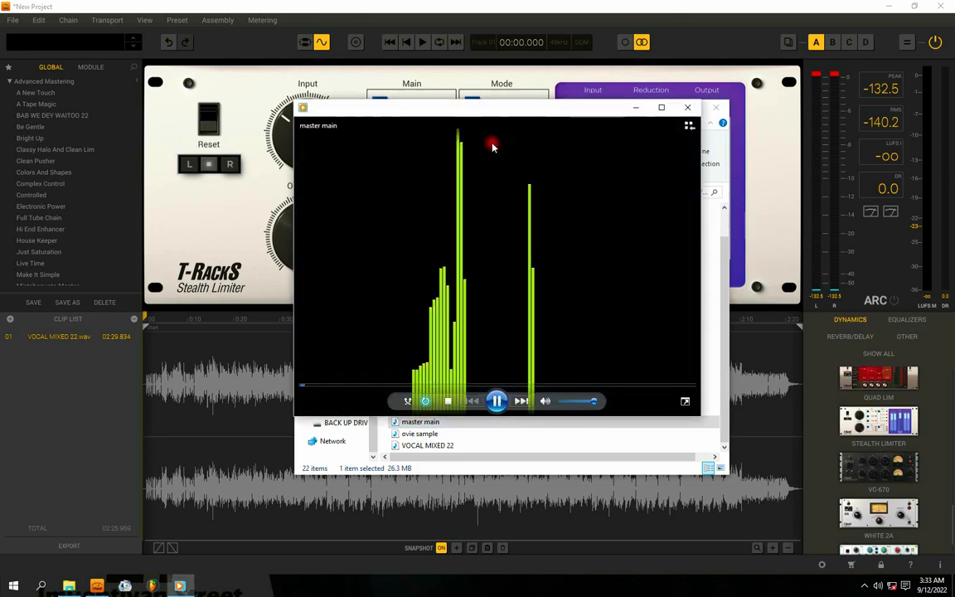
left_click_drag(481, 111, 437, 113)
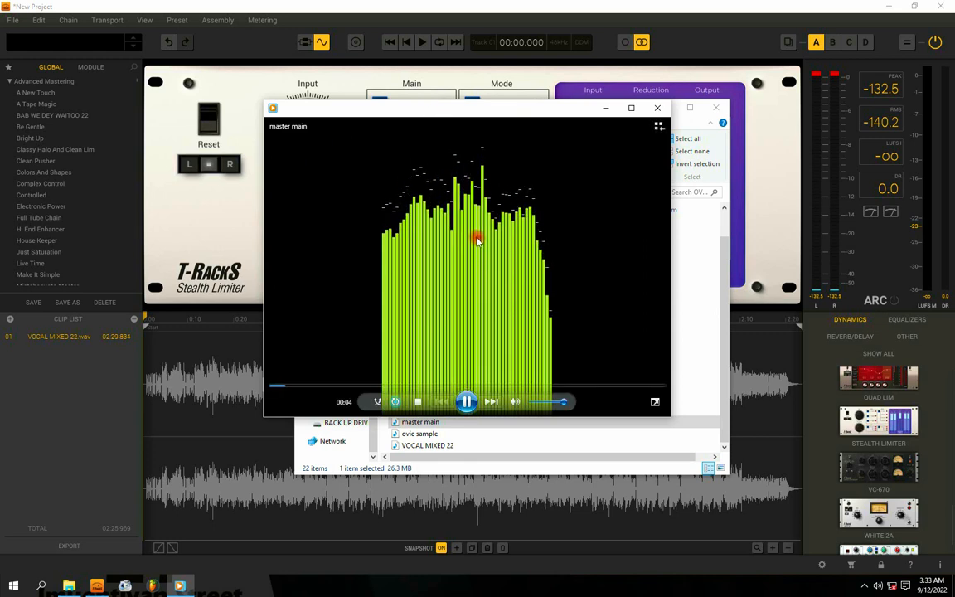
left_click_drag(428, 109, 432, 120)
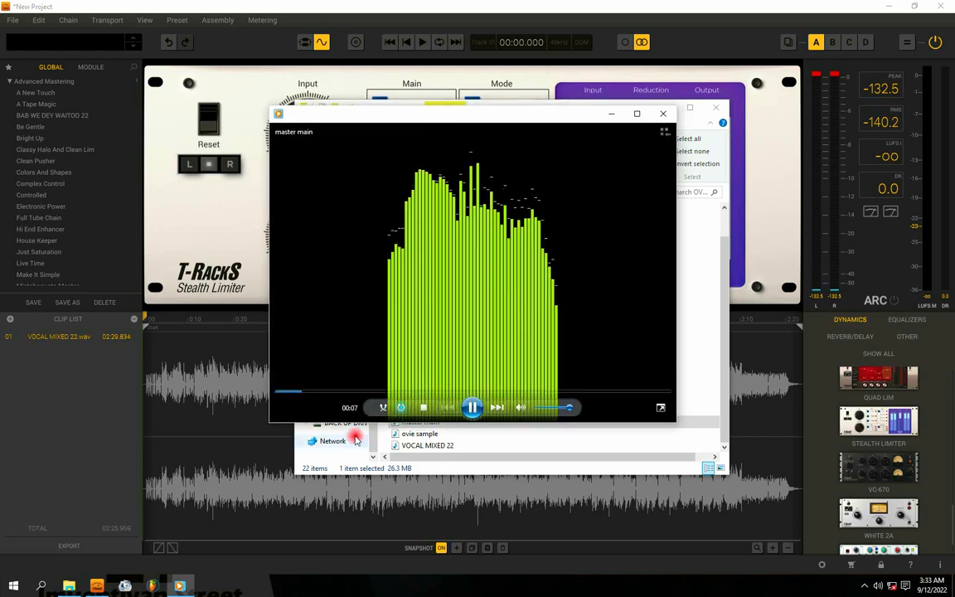
left_click(349, 391)
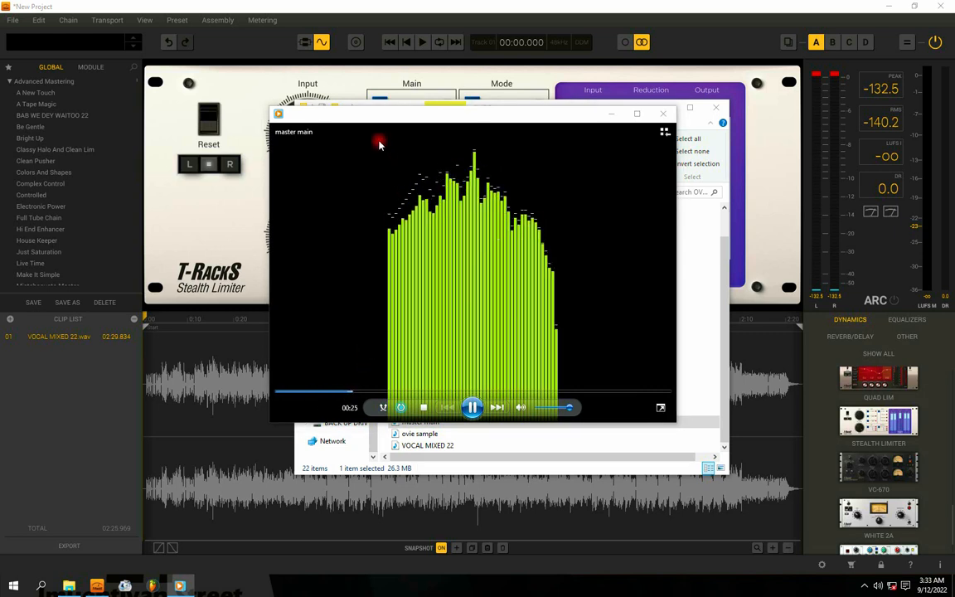
left_click_drag(380, 117, 404, 130)
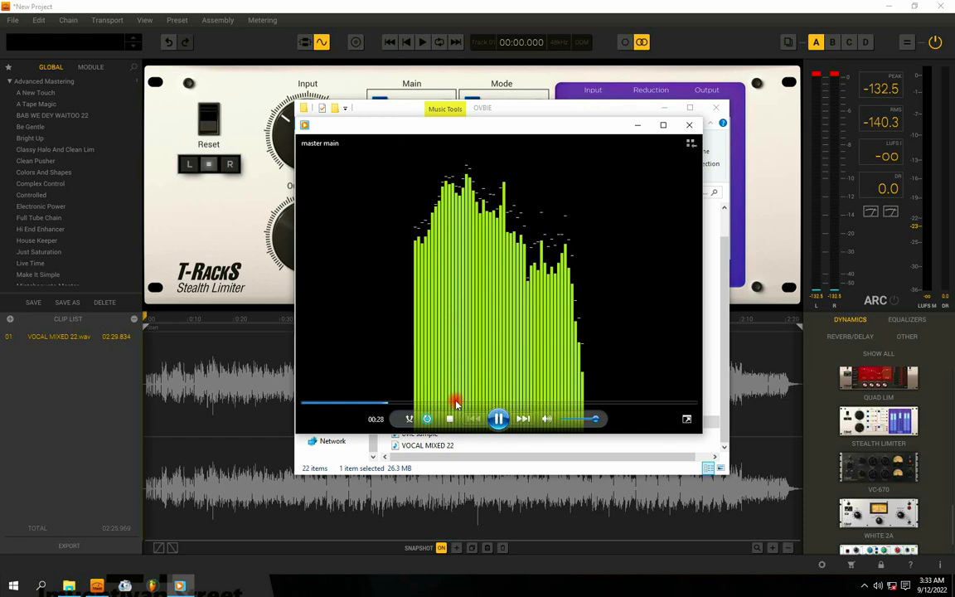
left_click(499, 419)
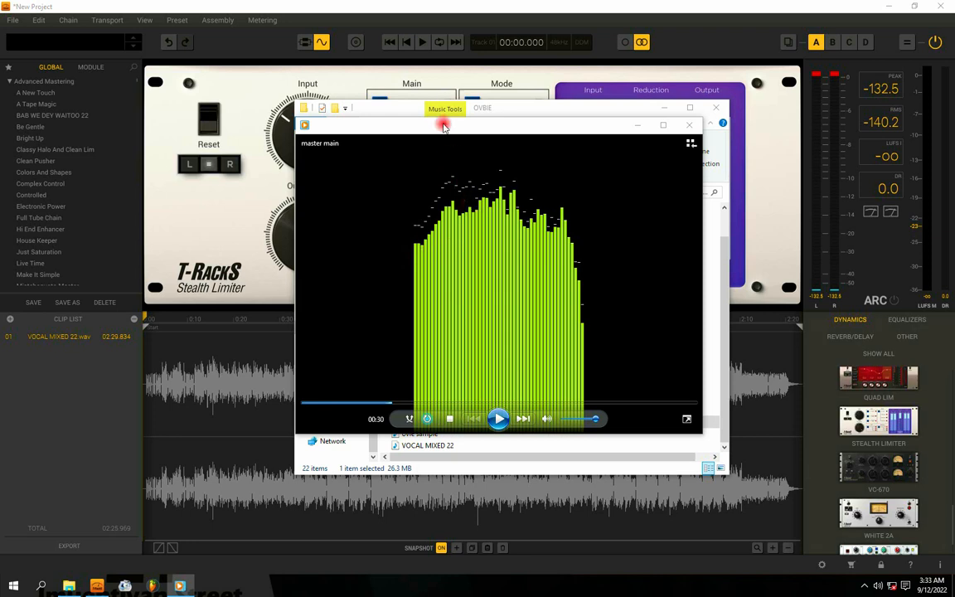
left_click_drag(444, 126, 463, 127)
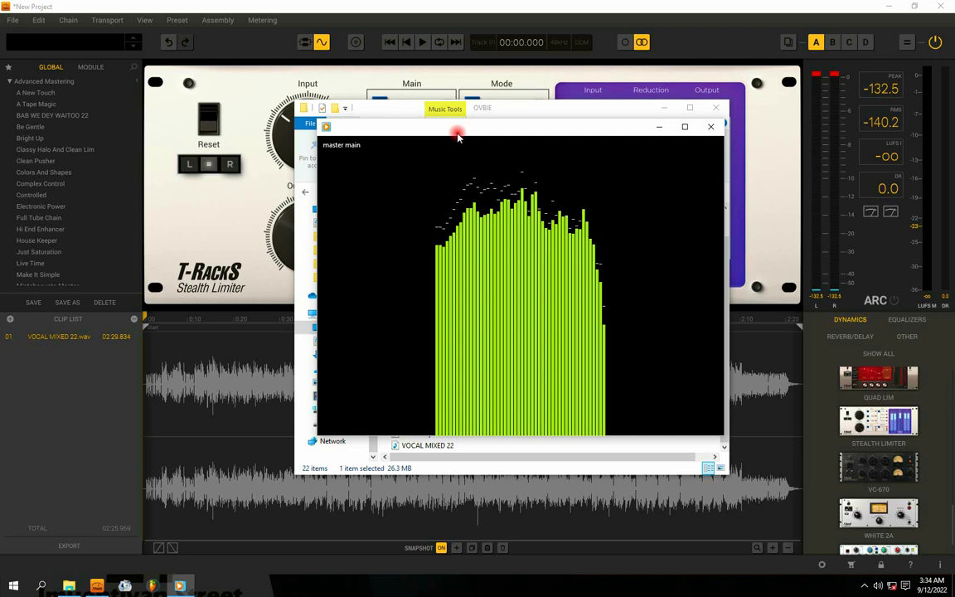
mouse_move(454, 141)
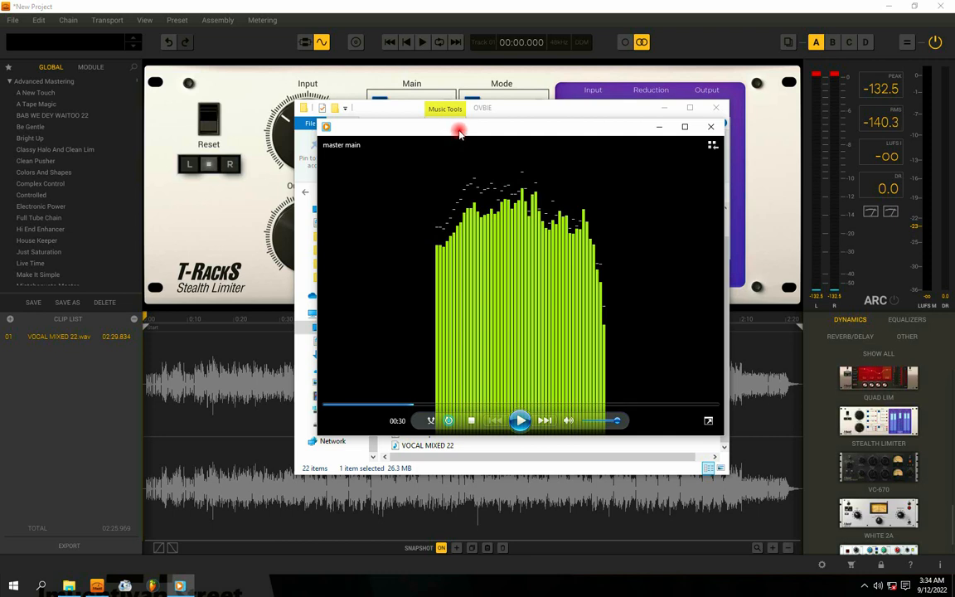
mouse_move(547, 362)
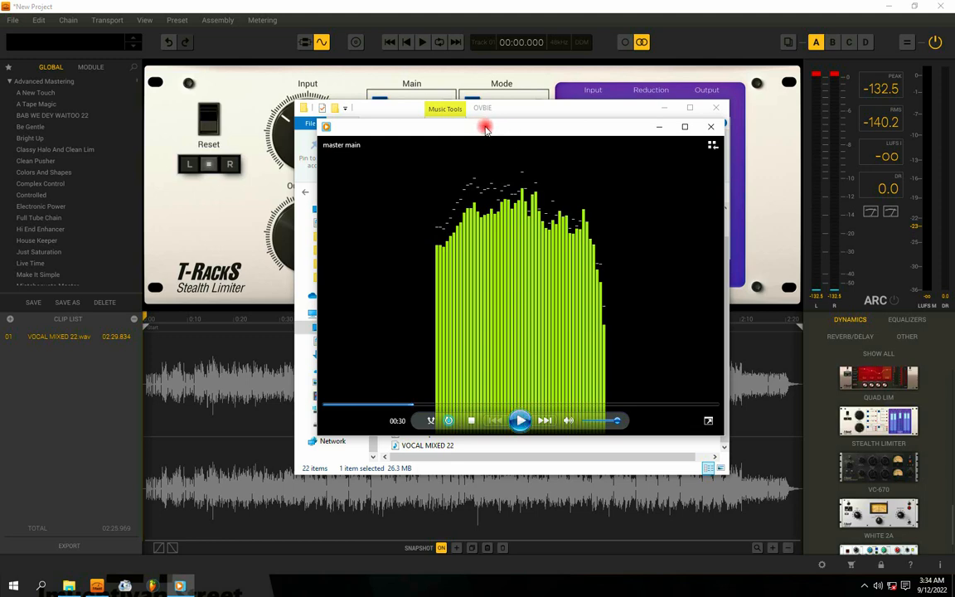
left_click_drag(485, 128, 458, 142)
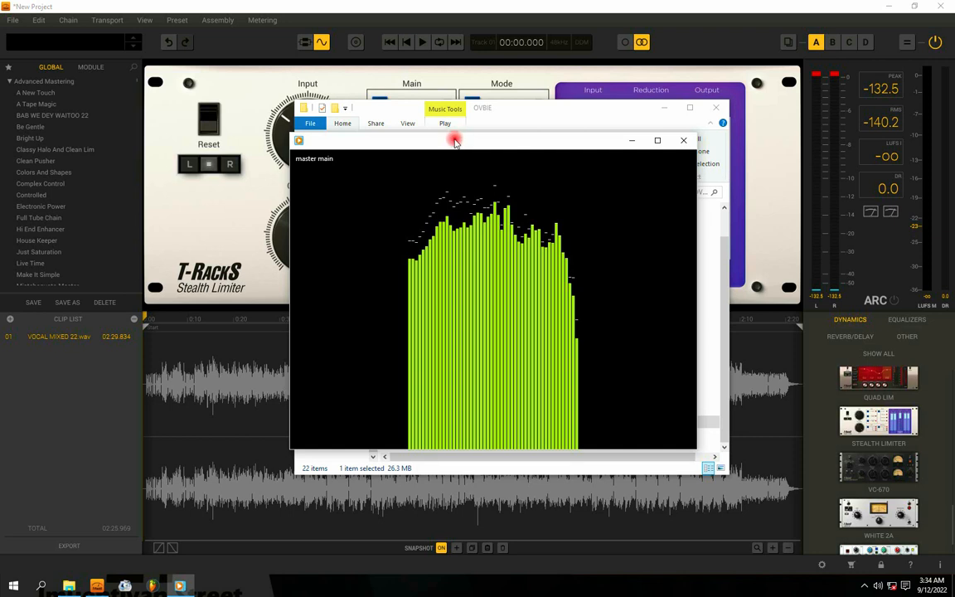
left_click_drag(455, 142, 465, 145)
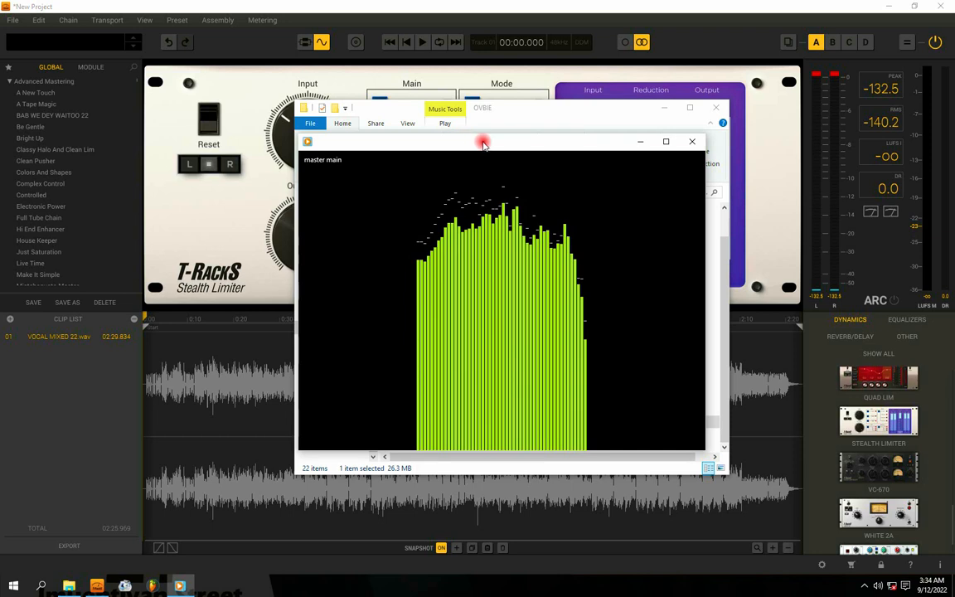